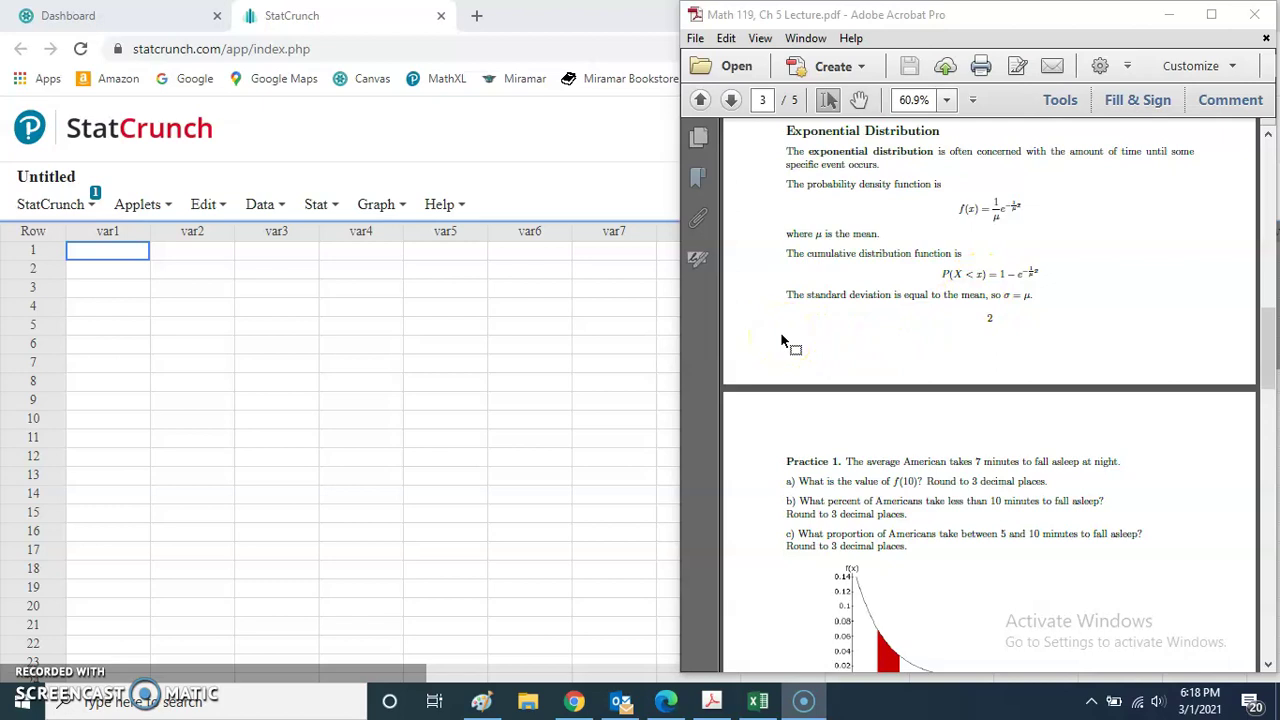
- Scroll the lecture PDF to Practice 1 on minutes to fall asleep and point out the part c) graph
{"action": "scroll", "coordinate": [782, 342], "scroll_direction": "down", "scroll_amount": 3}
{"action": "scroll", "coordinate": [766, 355], "scroll_direction": "down", "scroll_amount": 1}
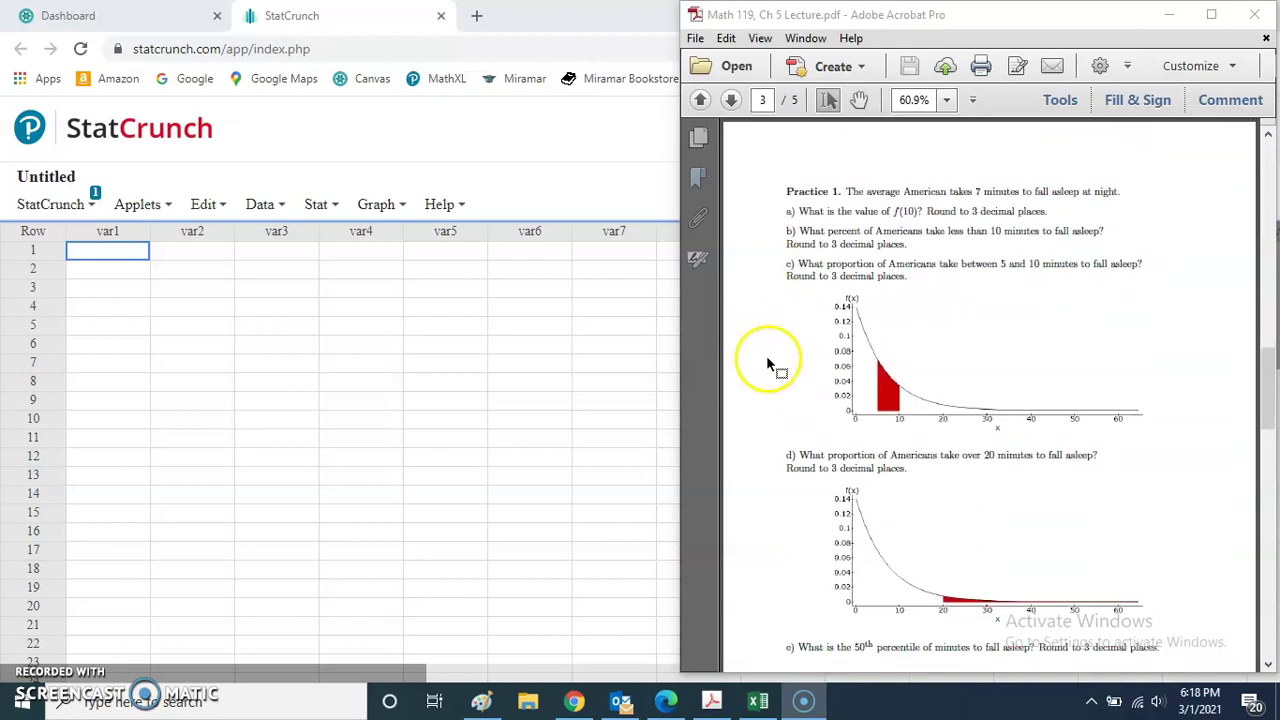
{"action": "scroll", "coordinate": [770, 340], "scroll_direction": "down", "scroll_amount": 1}
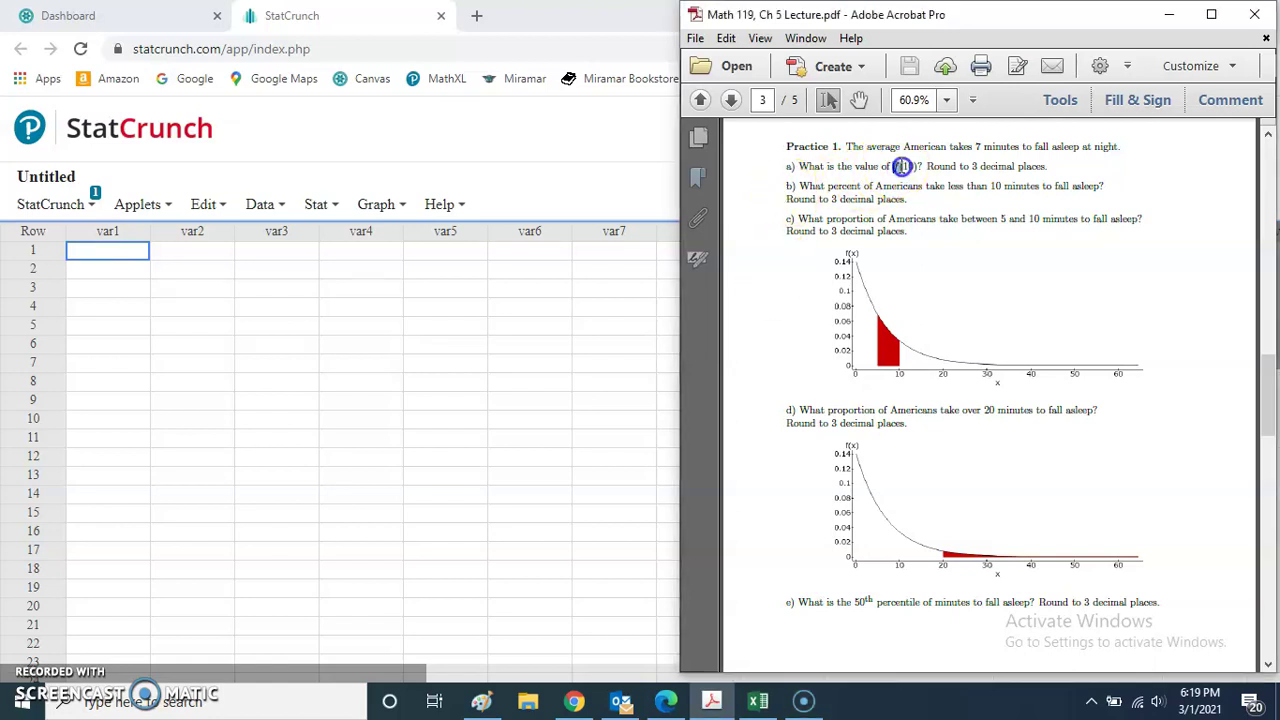
{"action": "left_click", "coordinate": [975, 258]}
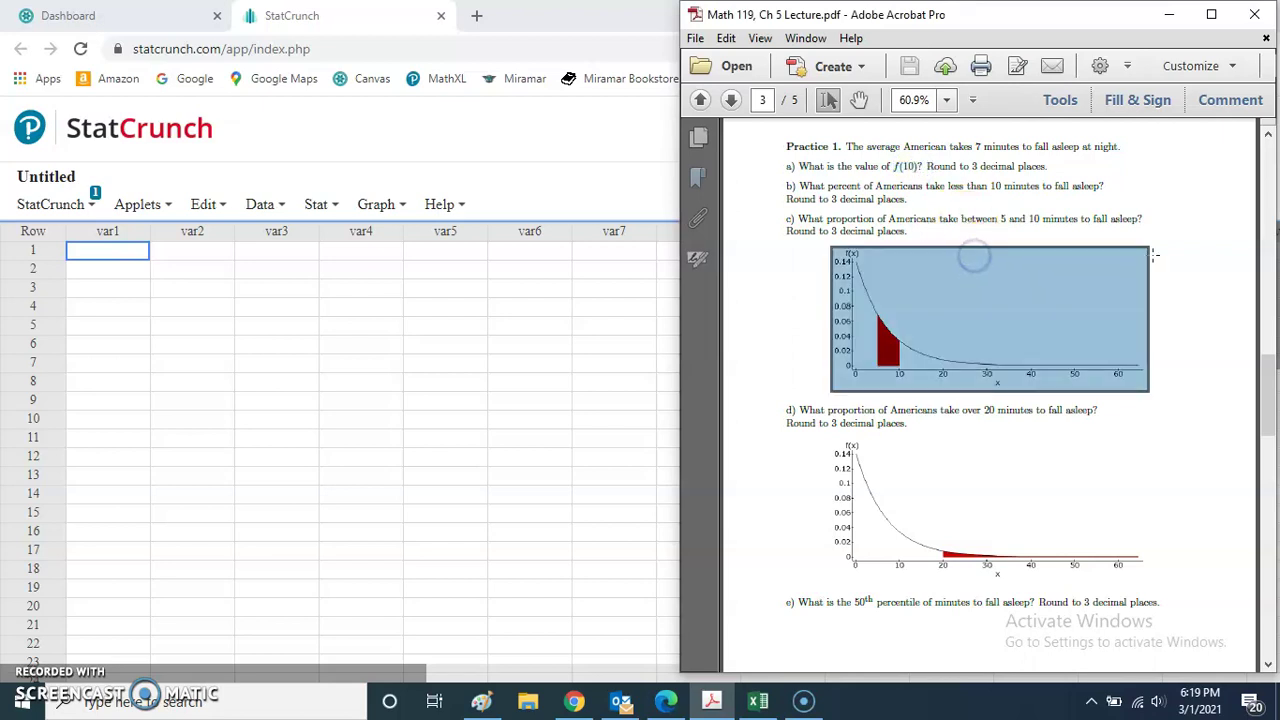
{"action": "left_click", "coordinate": [1186, 240]}
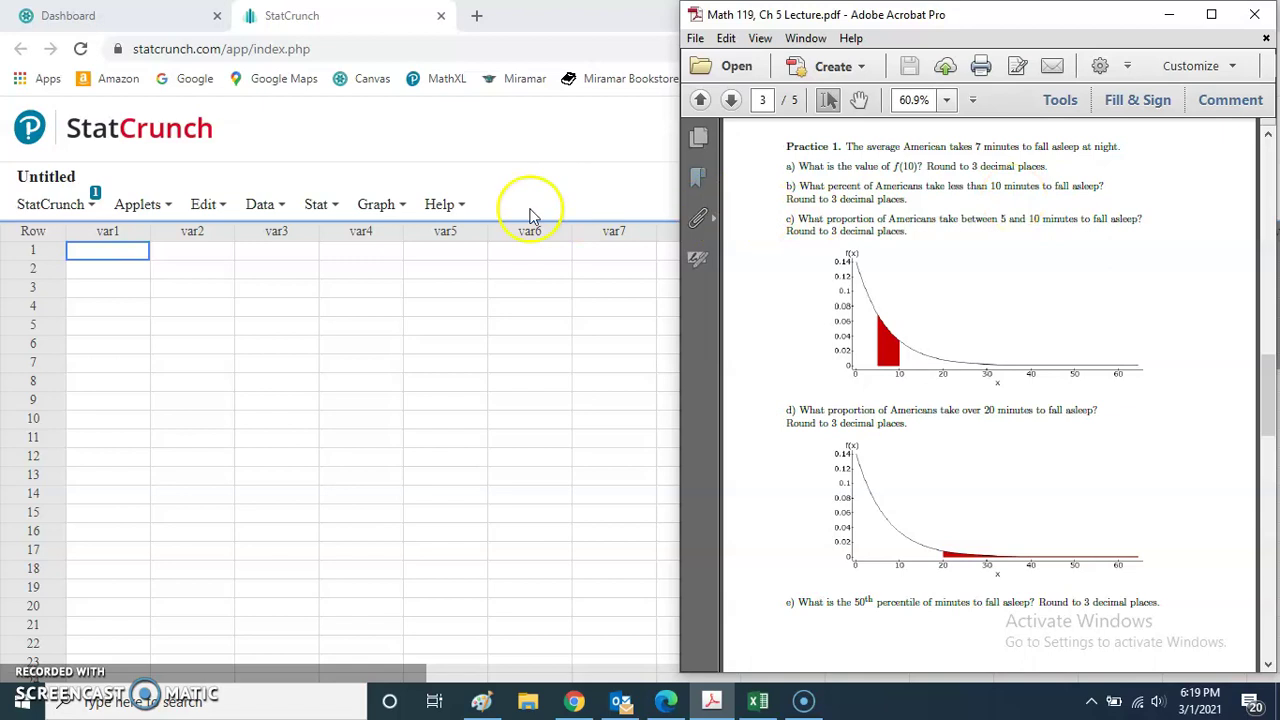
- Open StatCrunch's Exponential Calculator from Stat > Calculators, then reposition and resize it
{"action": "left_click", "coordinate": [380, 161]}
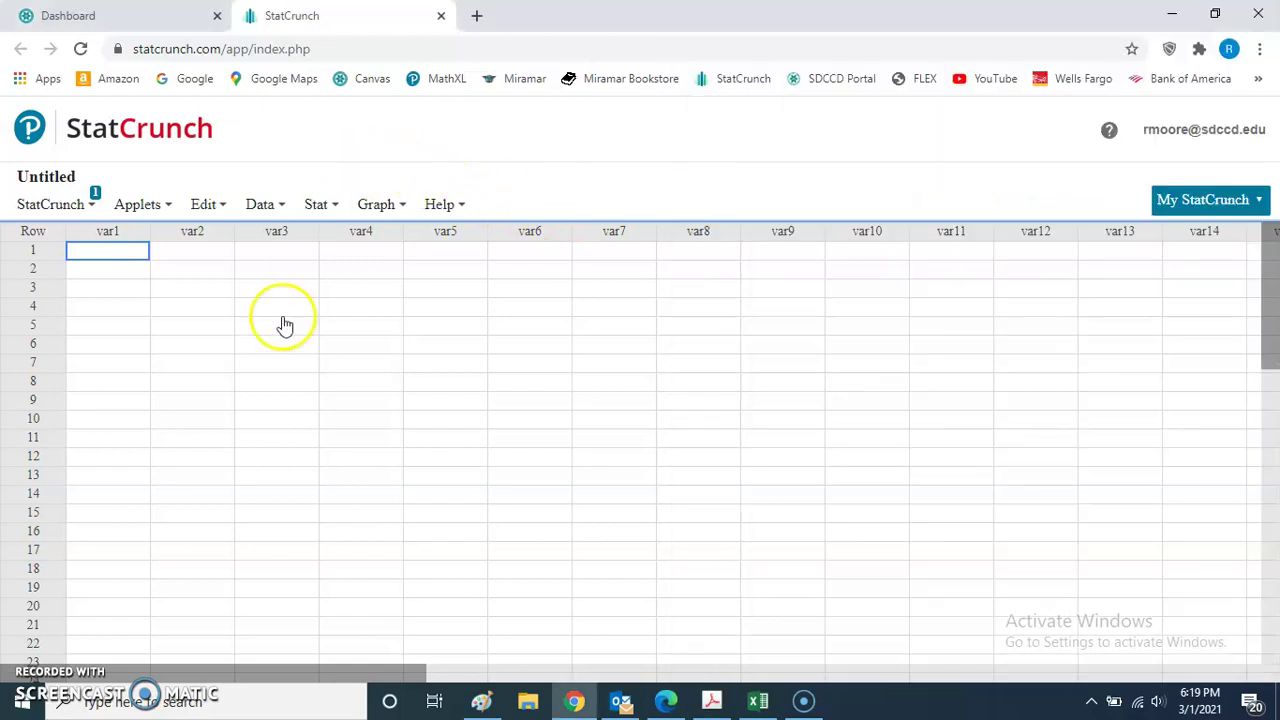
{"action": "left_click", "coordinate": [318, 212]}
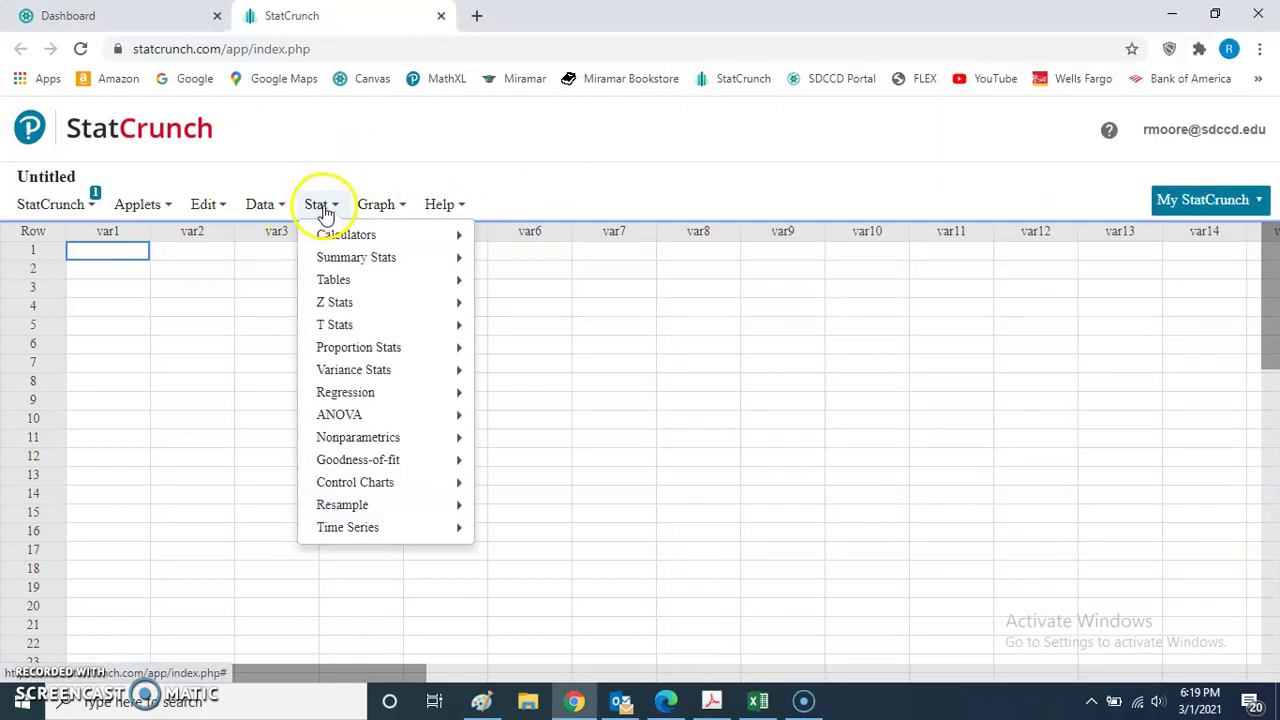
{"action": "mouse_move", "coordinate": [350, 243]}
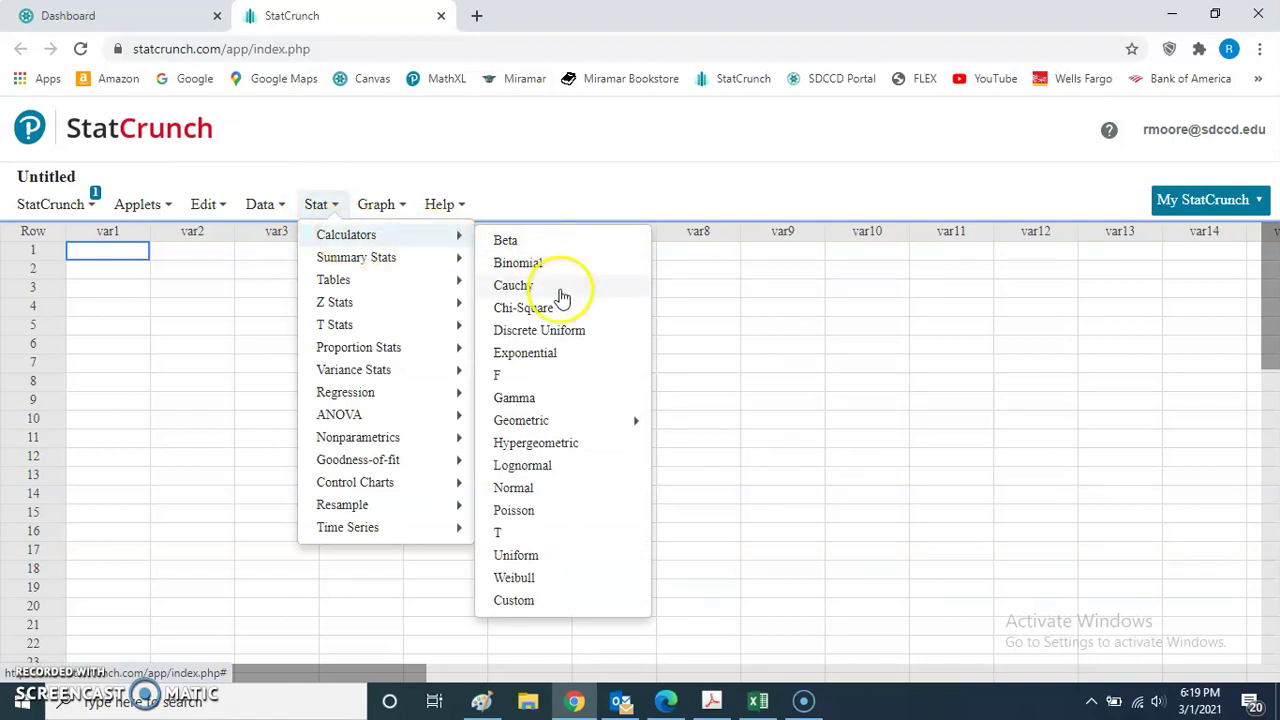
{"action": "left_click", "coordinate": [530, 354]}
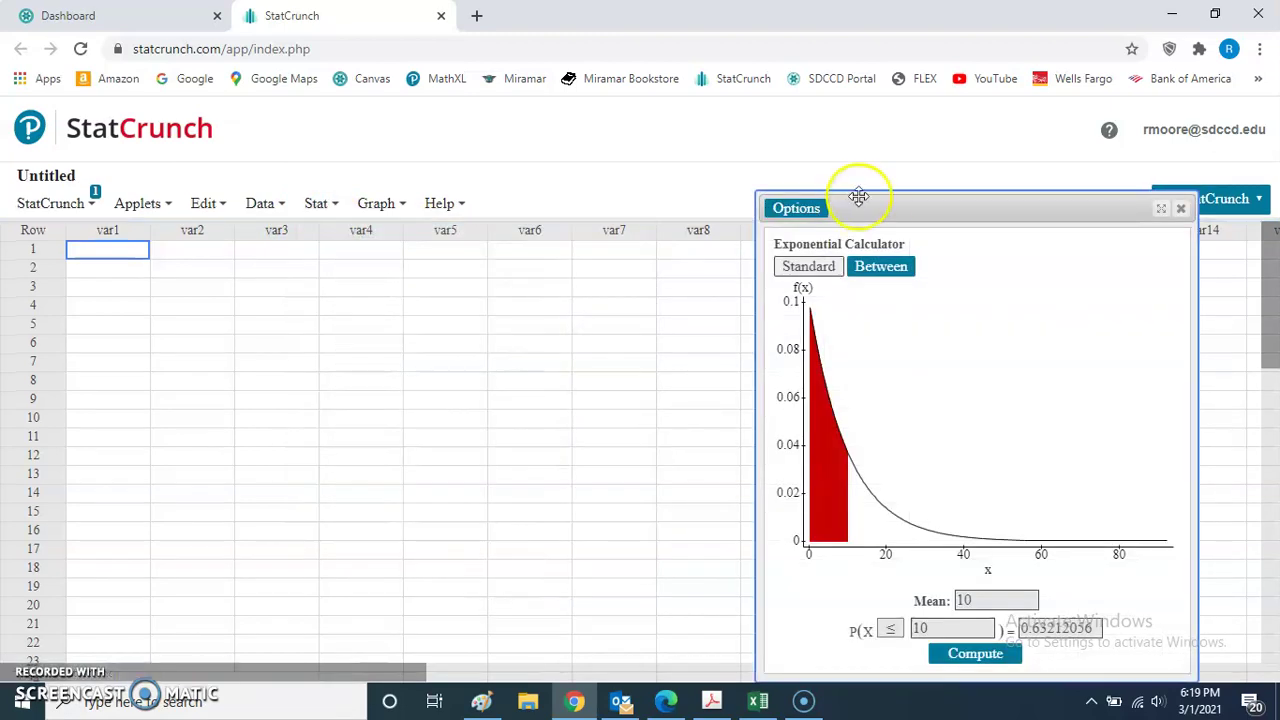
{"action": "left_click_drag", "start_coordinate": [845, 203], "coordinate": [455, 110]}
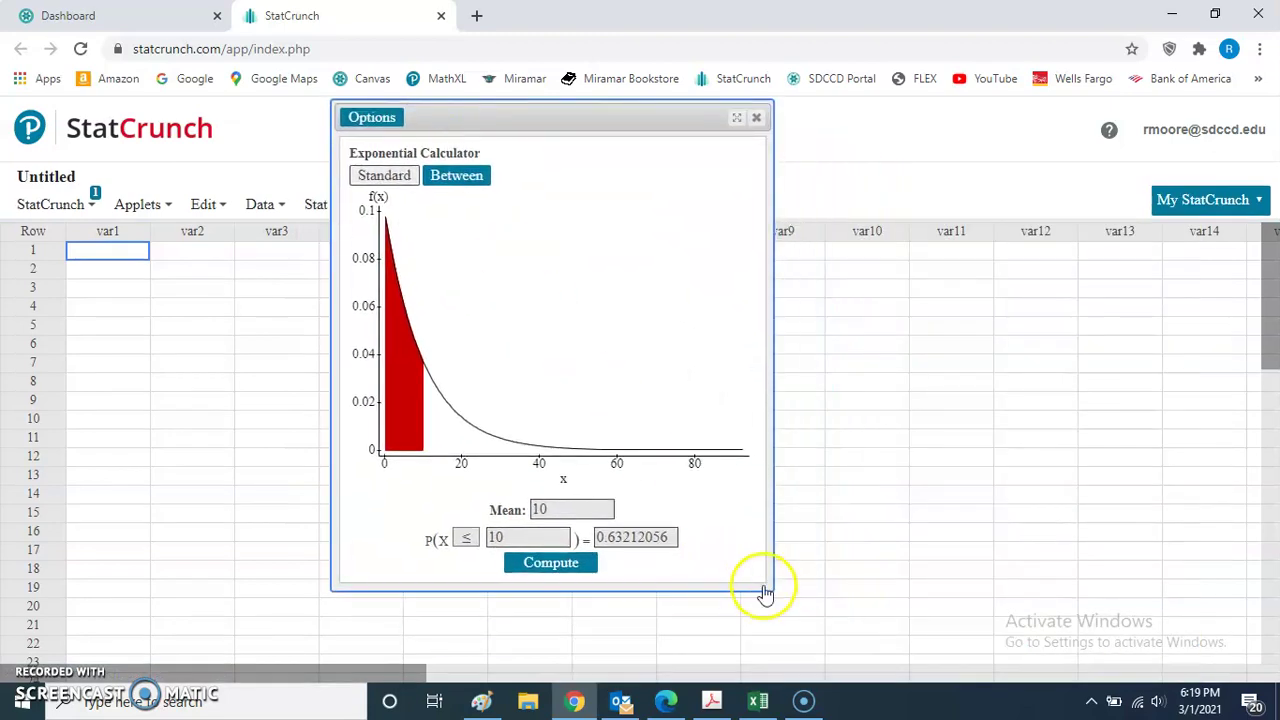
{"action": "left_click_drag", "start_coordinate": [768, 589], "coordinate": [915, 536]}
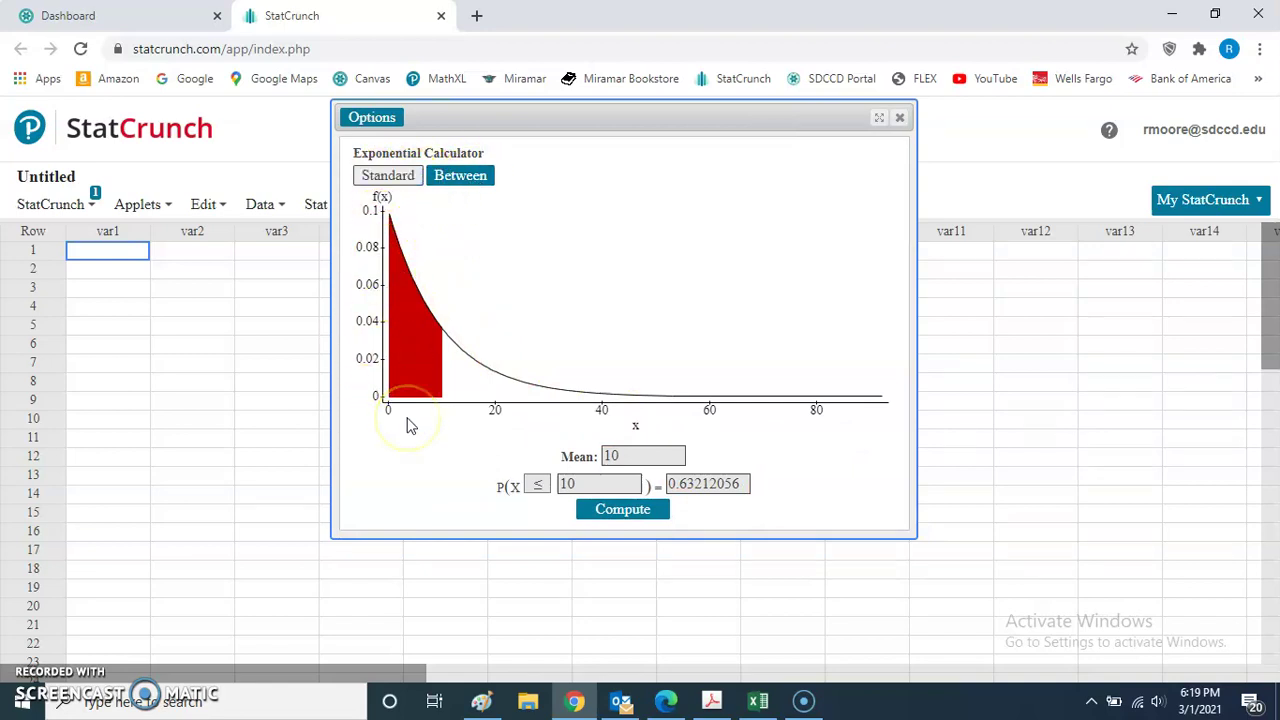
- Set the mean to 7 and compute P(X ≤ 10) = 0.76034896
{"action": "double_click", "coordinate": [632, 455]}
{"action": "left_click", "coordinate": [552, 455]}
{"action": "double_click", "coordinate": [634, 455]}
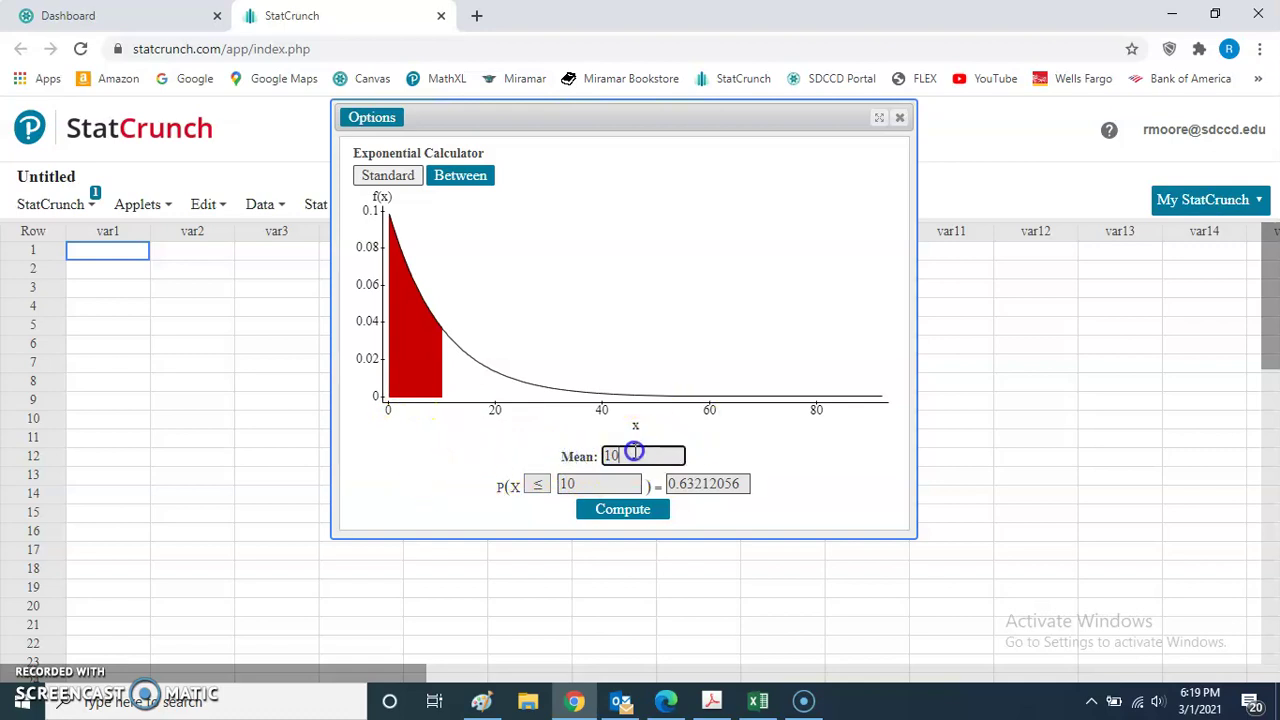
{"action": "key", "text": "BackSpace"}
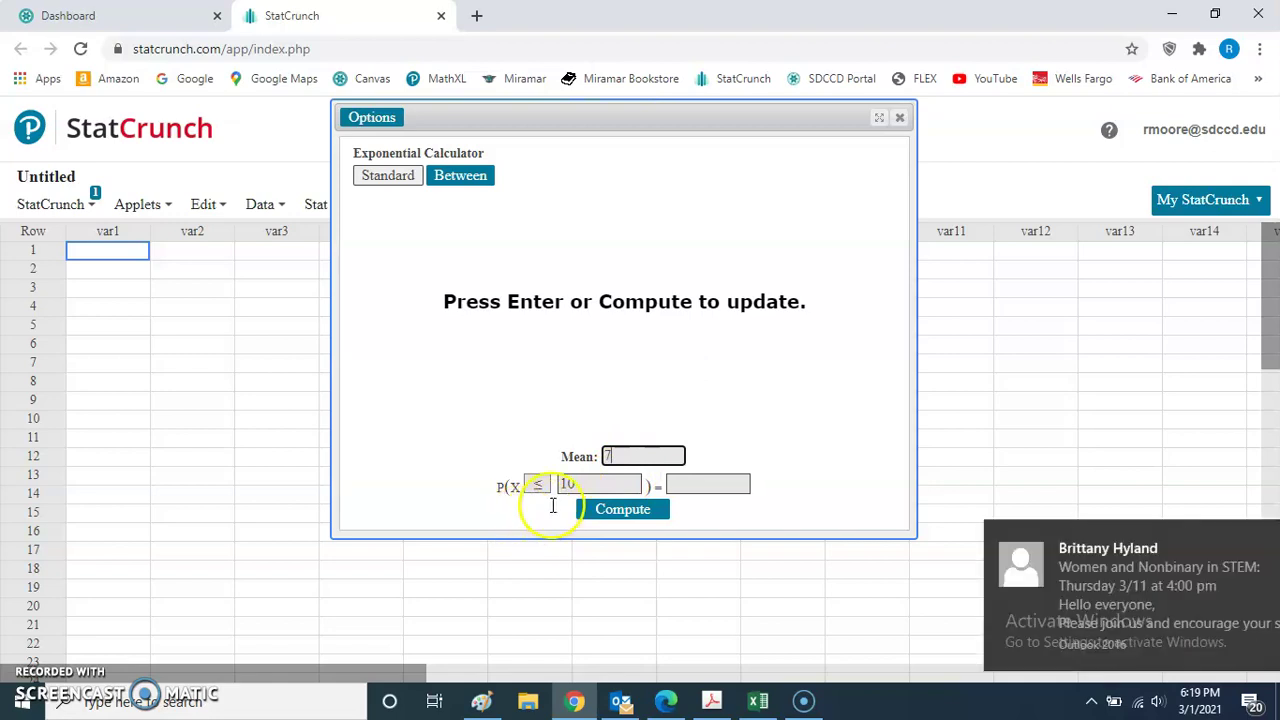
{"action": "left_click", "coordinate": [1246, 538]}
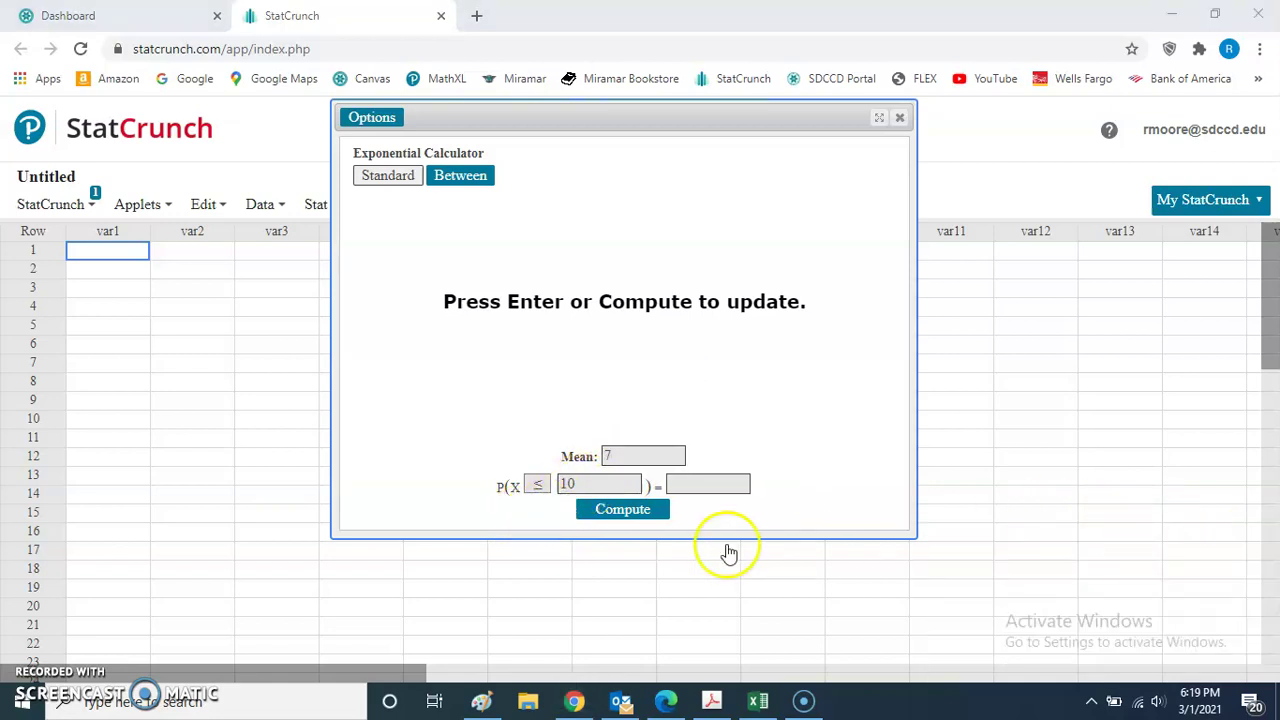
{"action": "left_click", "coordinate": [1247, 540]}
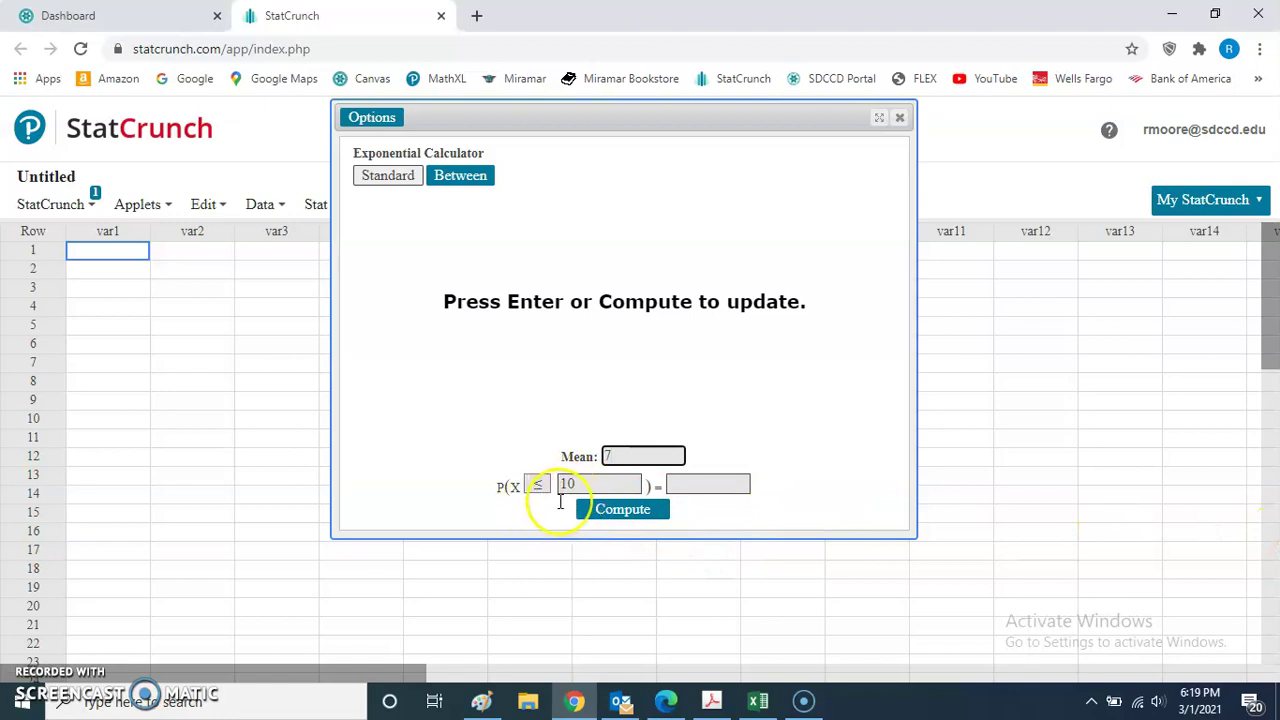
{"action": "left_click", "coordinate": [609, 514]}
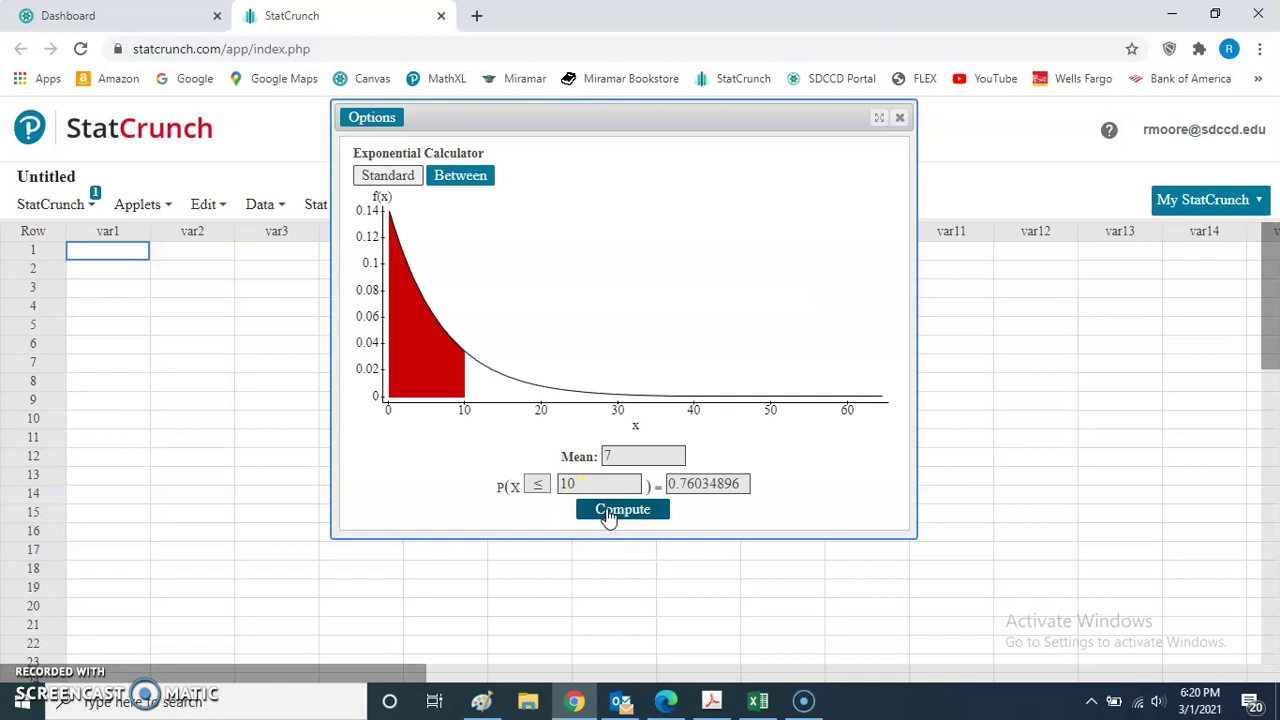
{"action": "left_click", "coordinate": [688, 497]}
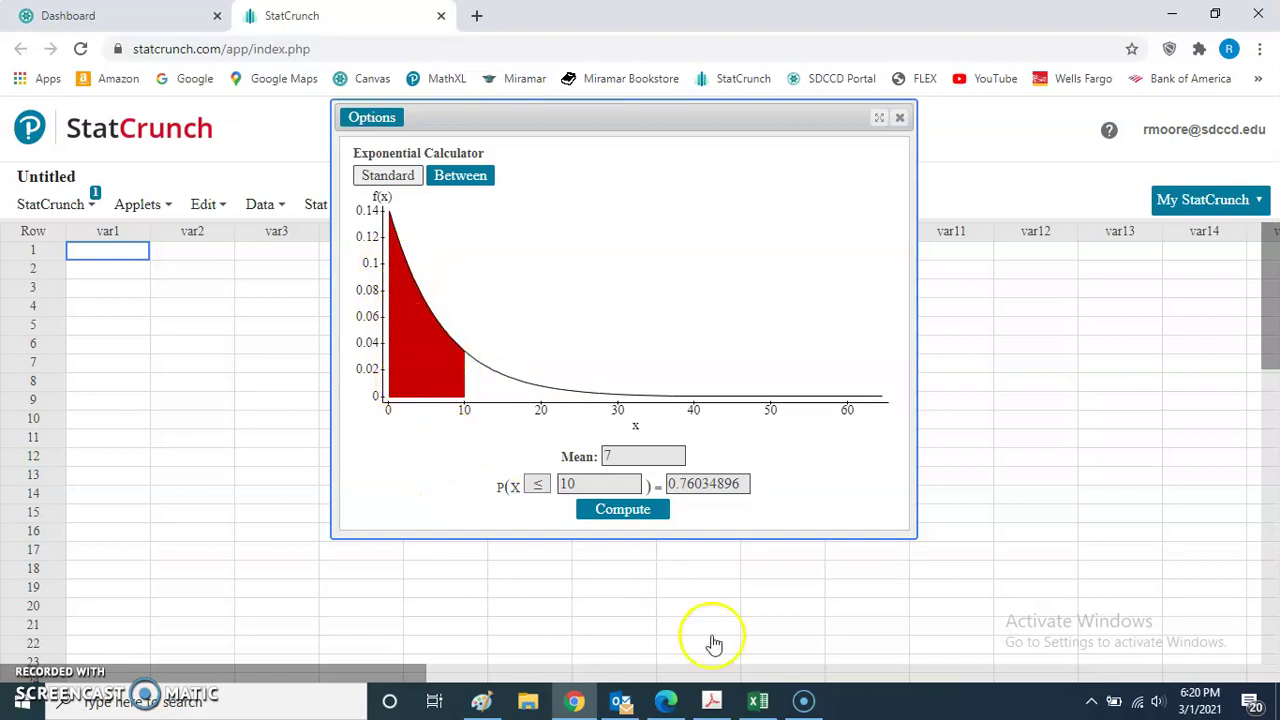
- Check part c) in the PDF and switch the calculator to a Between probability
{"action": "left_click", "coordinate": [712, 700]}
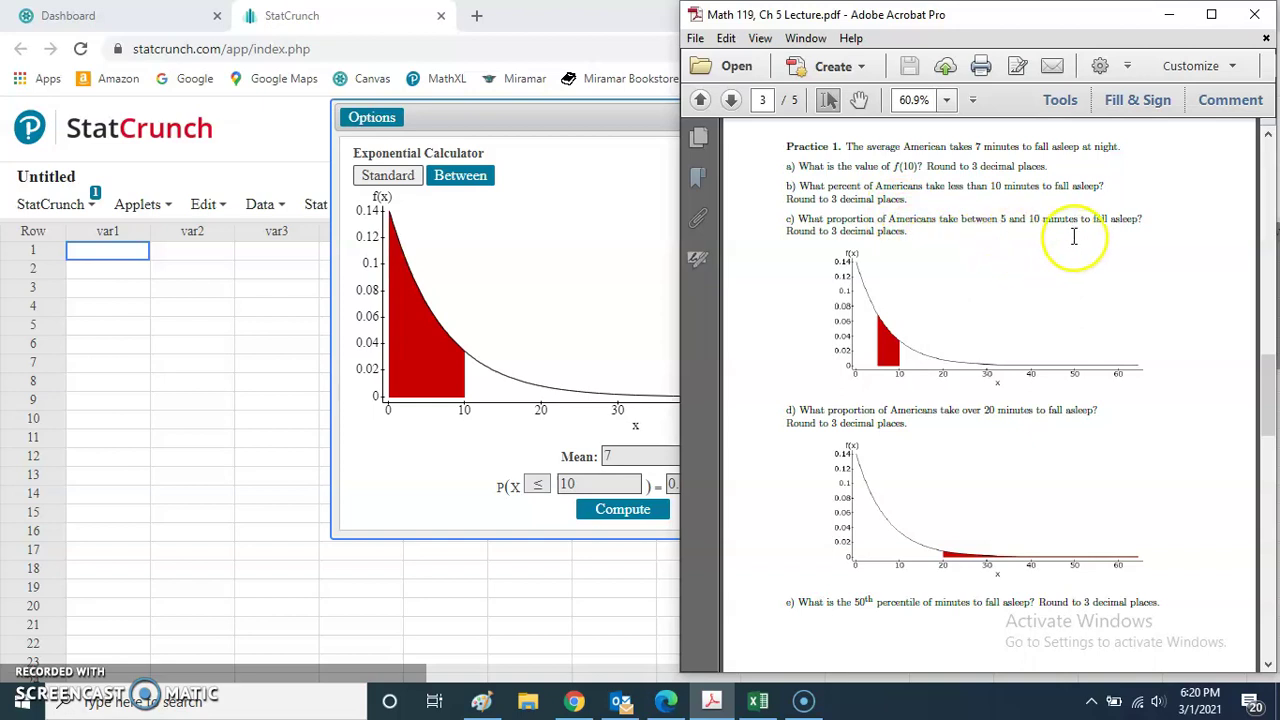
{"action": "left_click", "coordinate": [403, 457]}
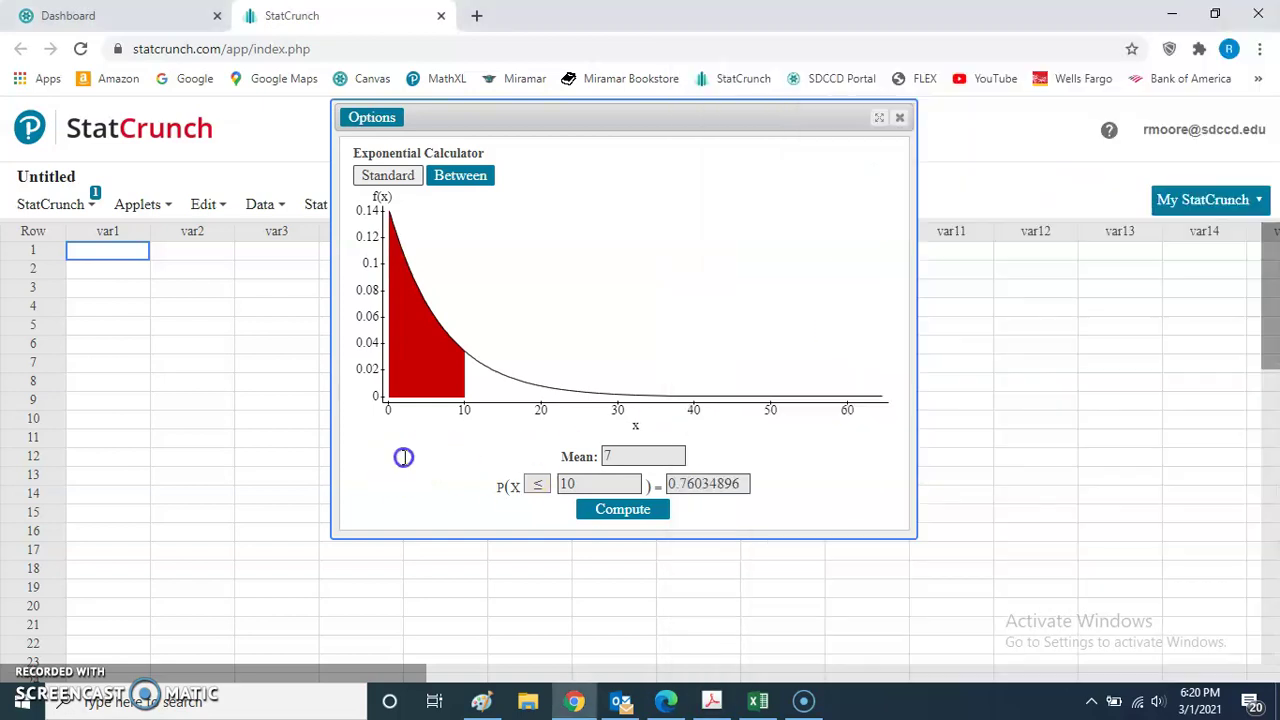
{"action": "left_click", "coordinate": [463, 183]}
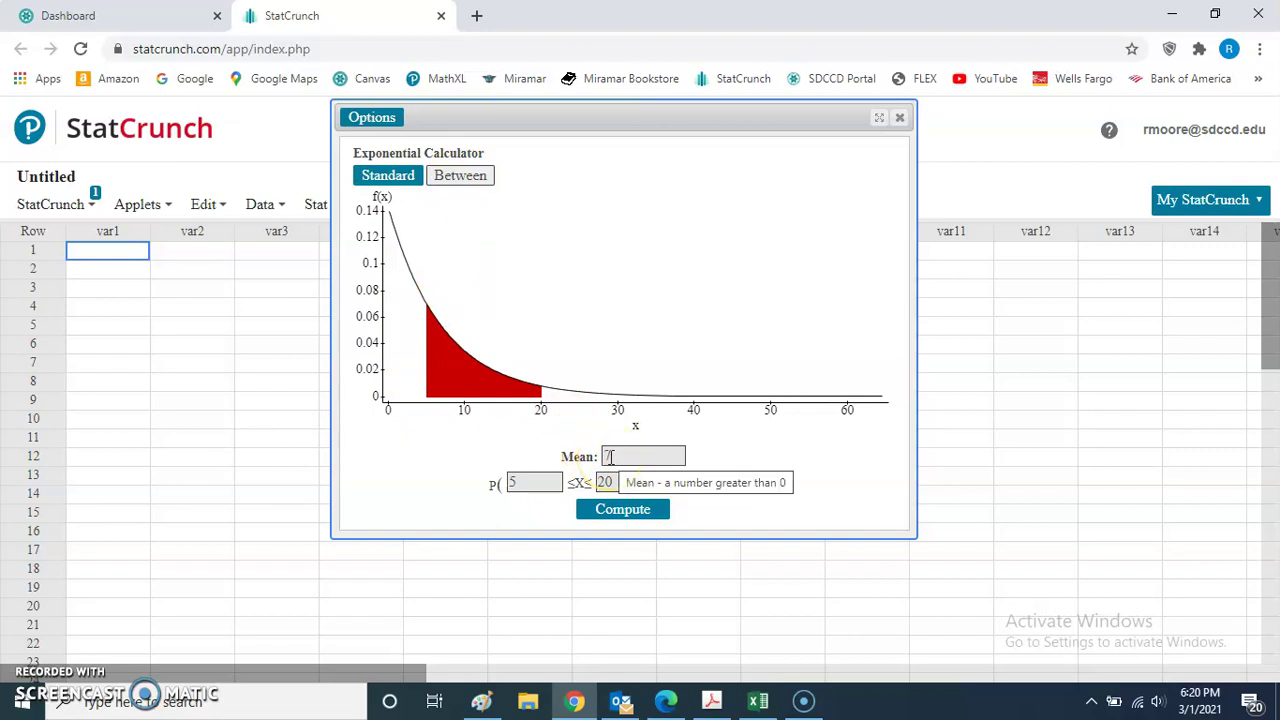
{"action": "left_click", "coordinate": [714, 700]}
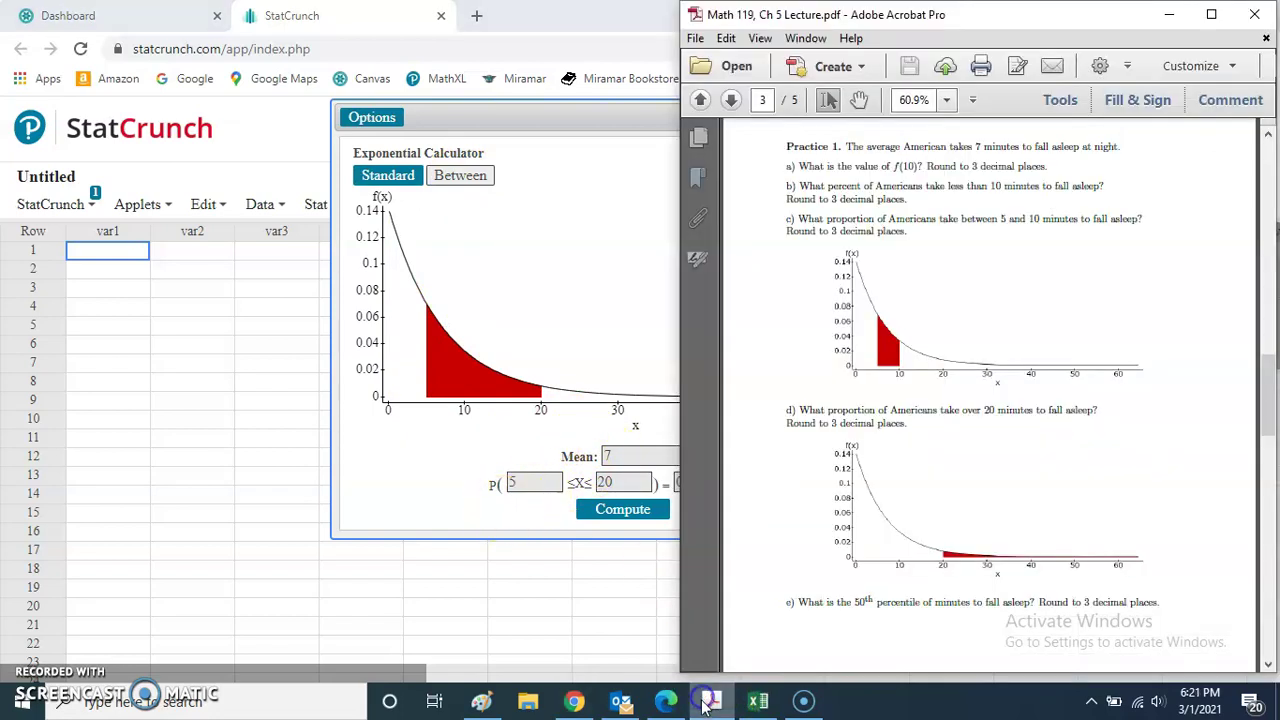
{"action": "left_click", "coordinate": [405, 509]}
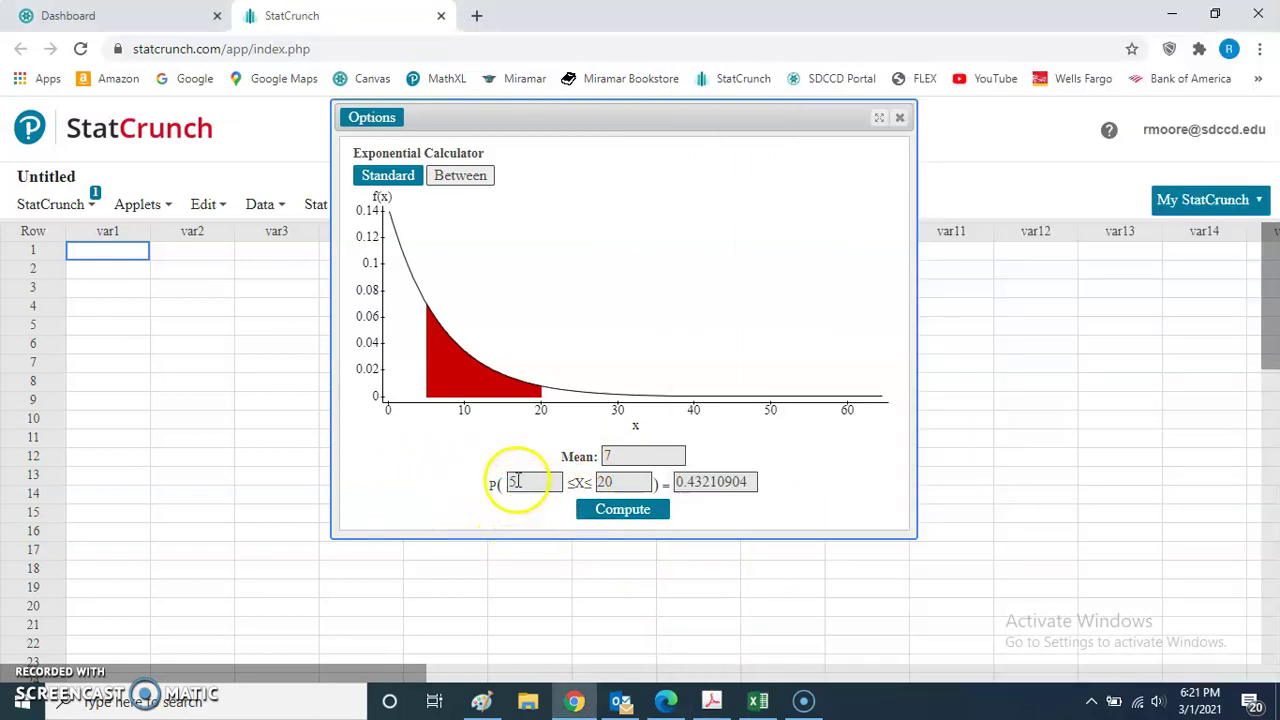
- Set bounds 5 to 10 and compute P(5 ≤ X ≤ 10) = 0.24989062
{"action": "double_click", "coordinate": [517, 481]}
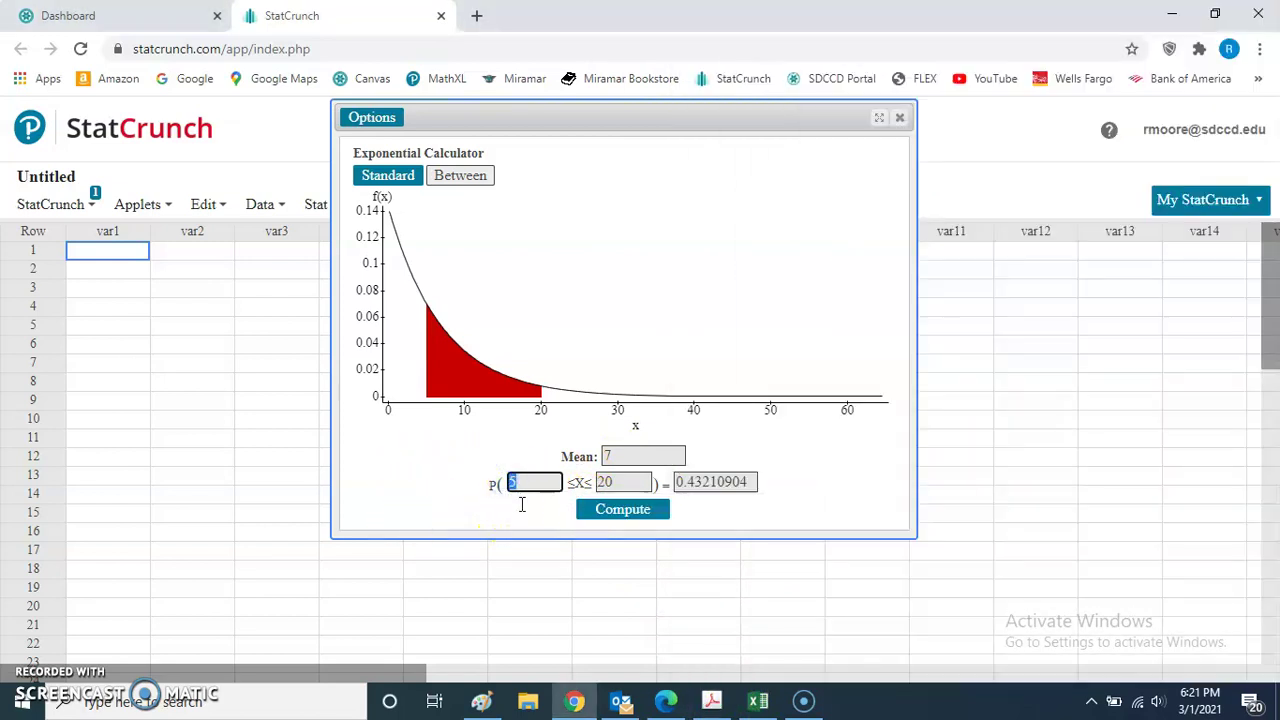
{"action": "left_click", "coordinate": [521, 506]}
{"action": "left_click", "coordinate": [580, 490]}
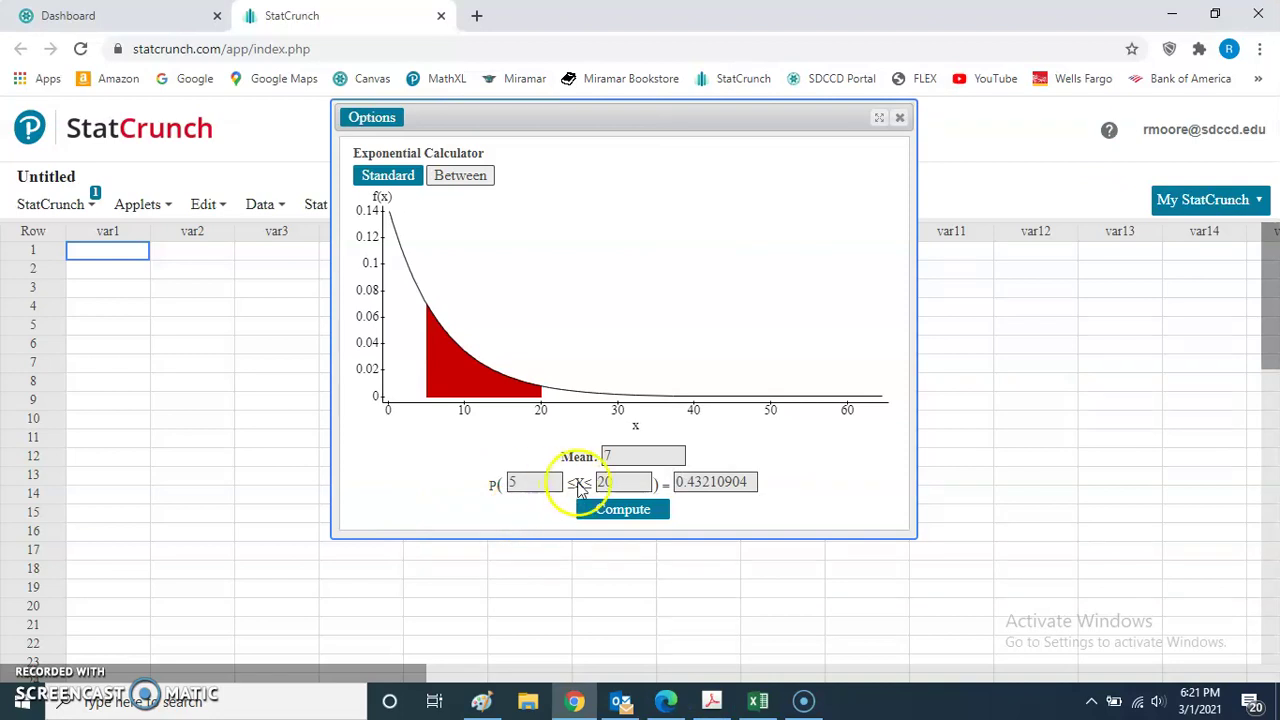
{"action": "double_click", "coordinate": [620, 483]}
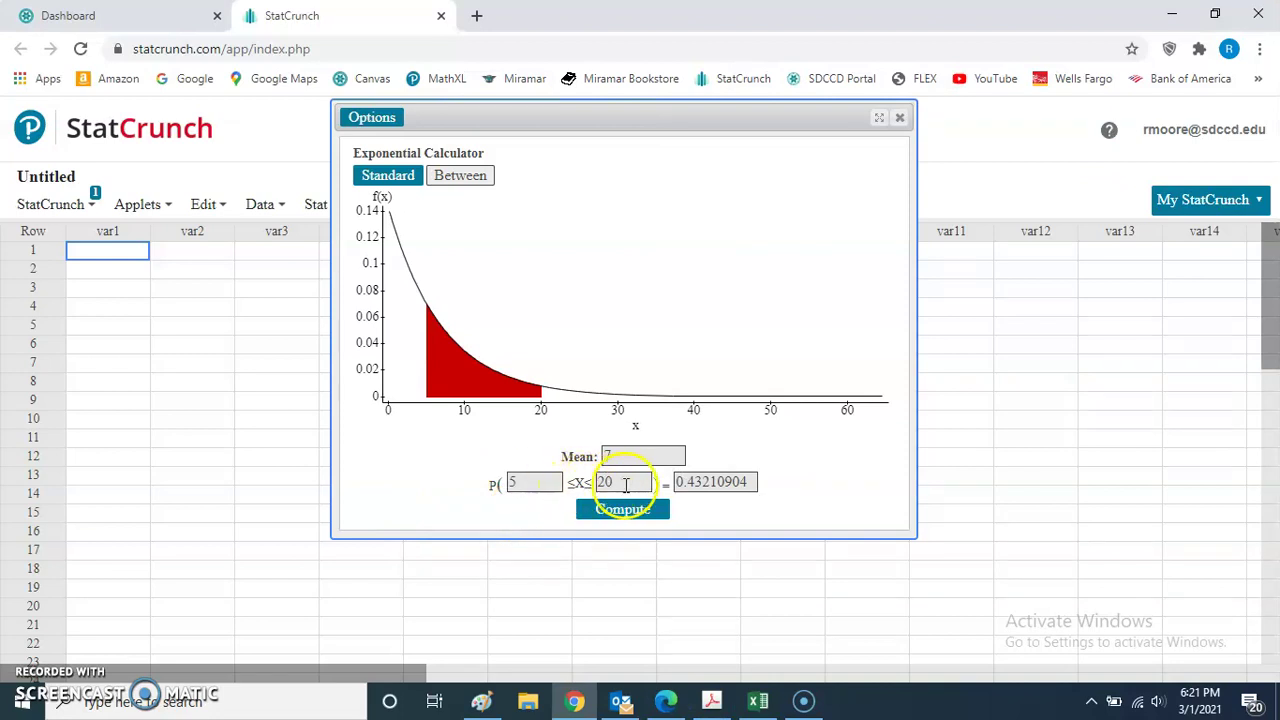
{"action": "type", "text": "10"}
{"action": "left_click", "coordinate": [507, 510]}
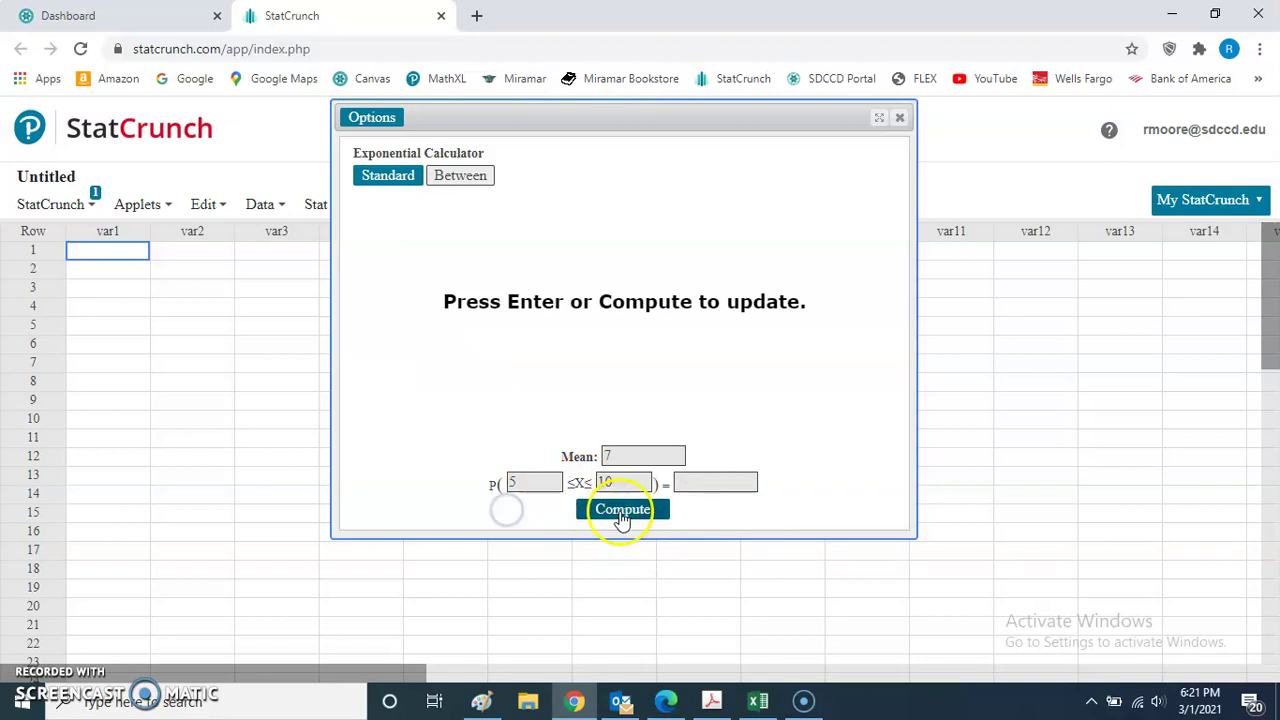
{"action": "left_click", "coordinate": [622, 512]}
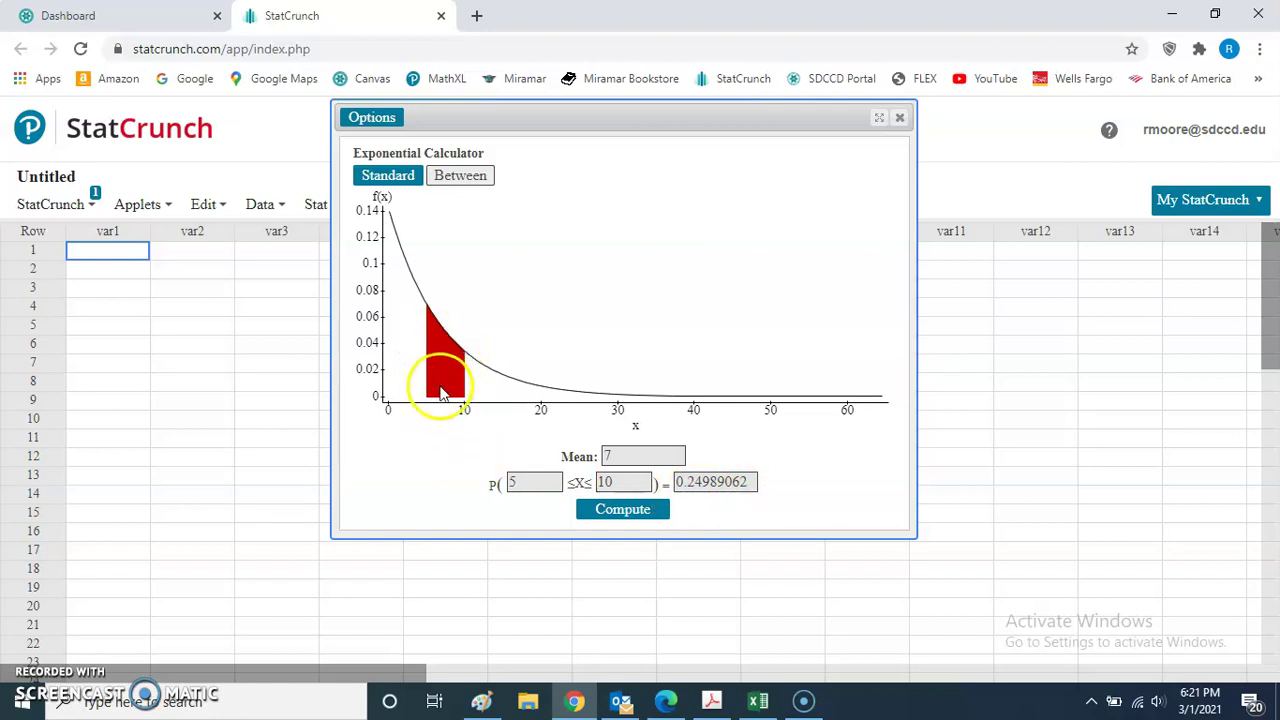
- Check part d) in the PDF and switch the calculator to a standard right-tail P(X ≥ ) probability
{"action": "left_click", "coordinate": [712, 701]}
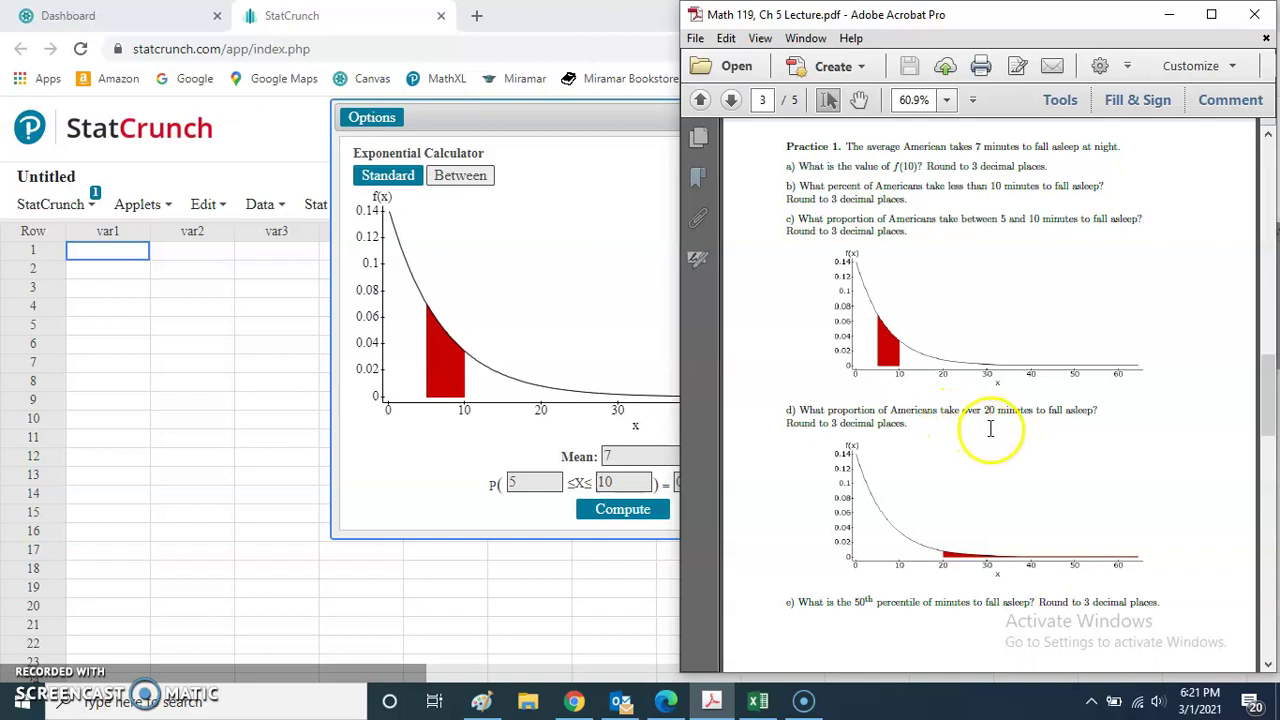
{"action": "left_click", "coordinate": [428, 455]}
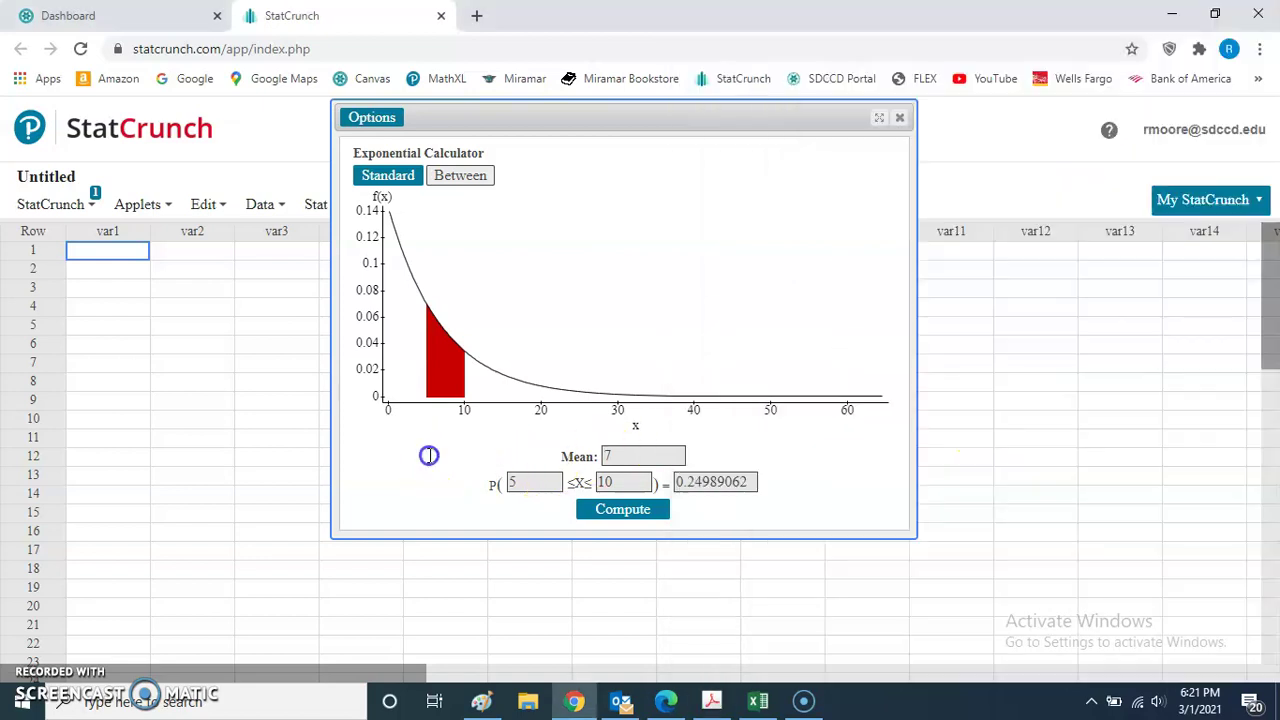
{"action": "left_click", "coordinate": [395, 174]}
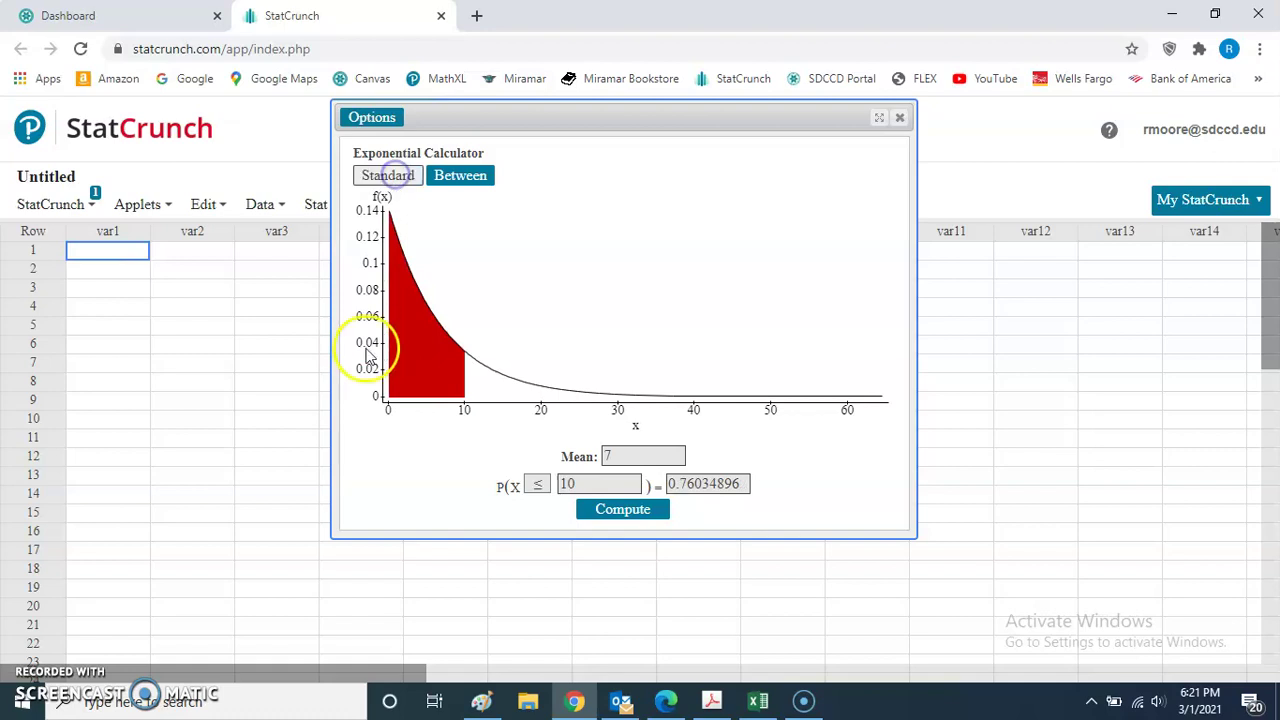
{"action": "left_click", "coordinate": [537, 484]}
{"action": "left_click", "coordinate": [537, 521]}
- Enter 20 and compute P(X ≥ 20) = 0.05743262, highlighting the answer
{"action": "double_click", "coordinate": [571, 484]}
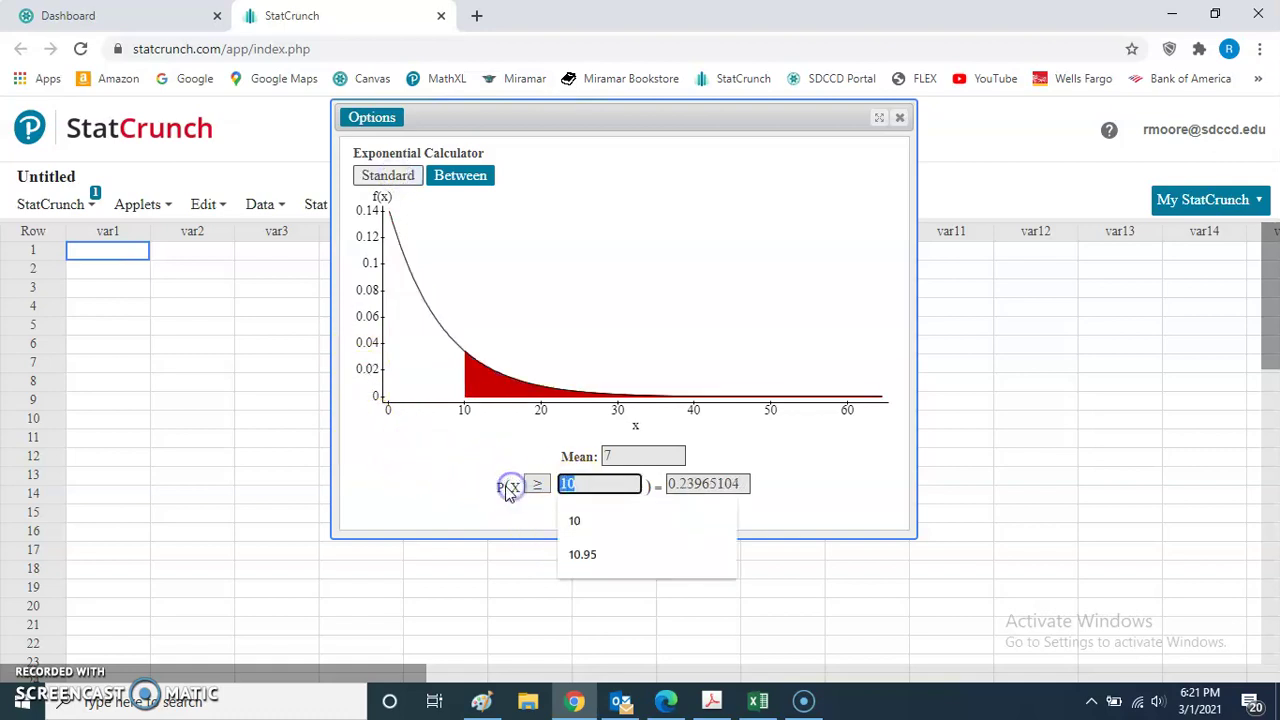
{"action": "type", "text": "20"}
{"action": "left_click", "coordinate": [606, 511]}
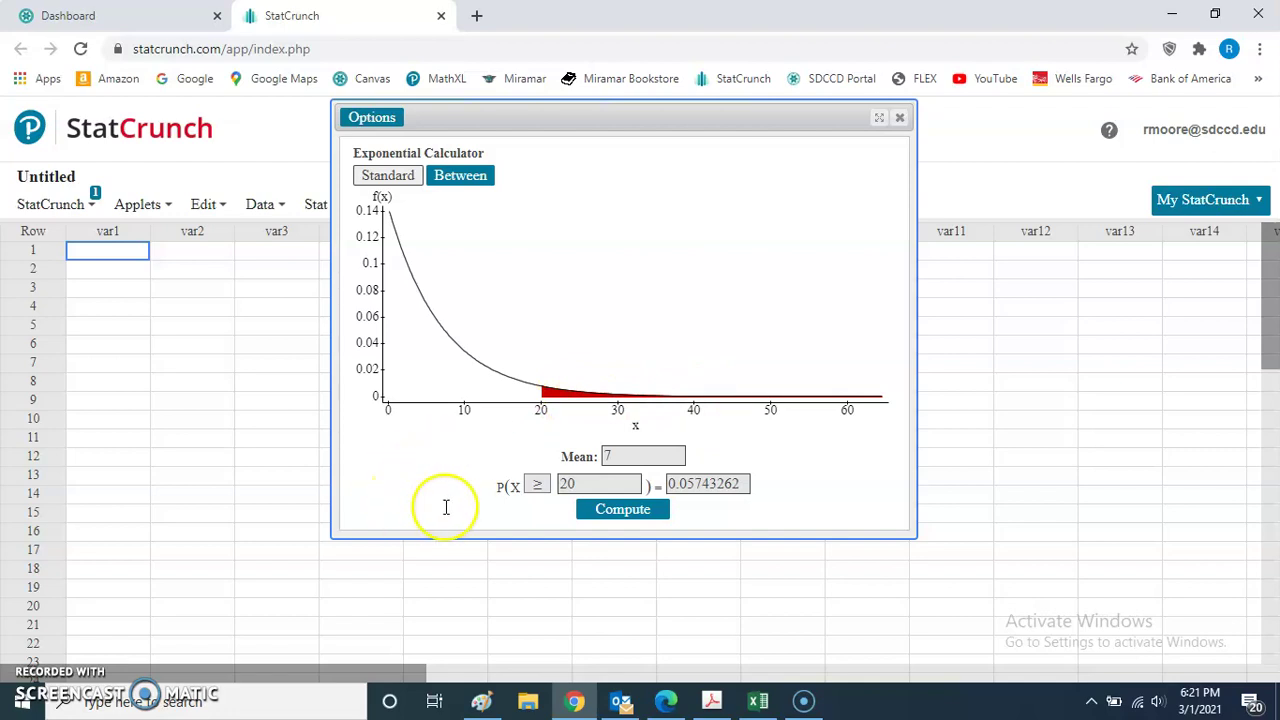
{"action": "left_click", "coordinate": [537, 485]}
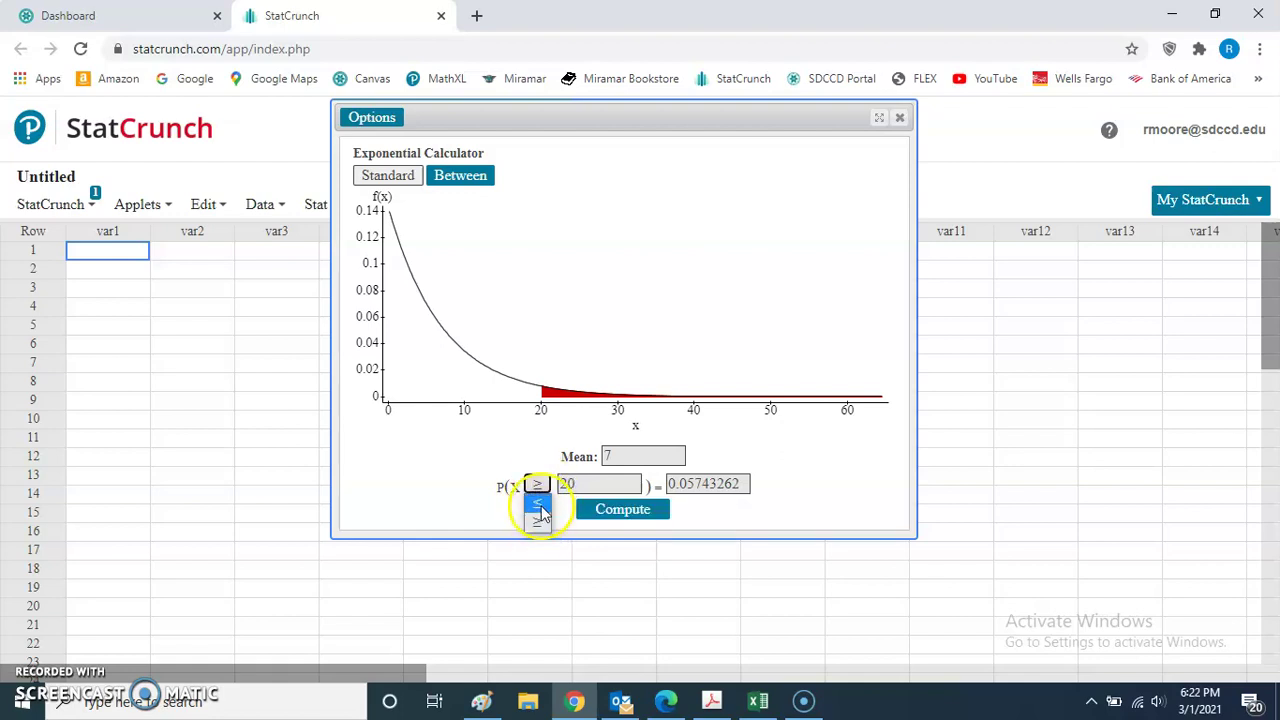
{"action": "left_click", "coordinate": [495, 510]}
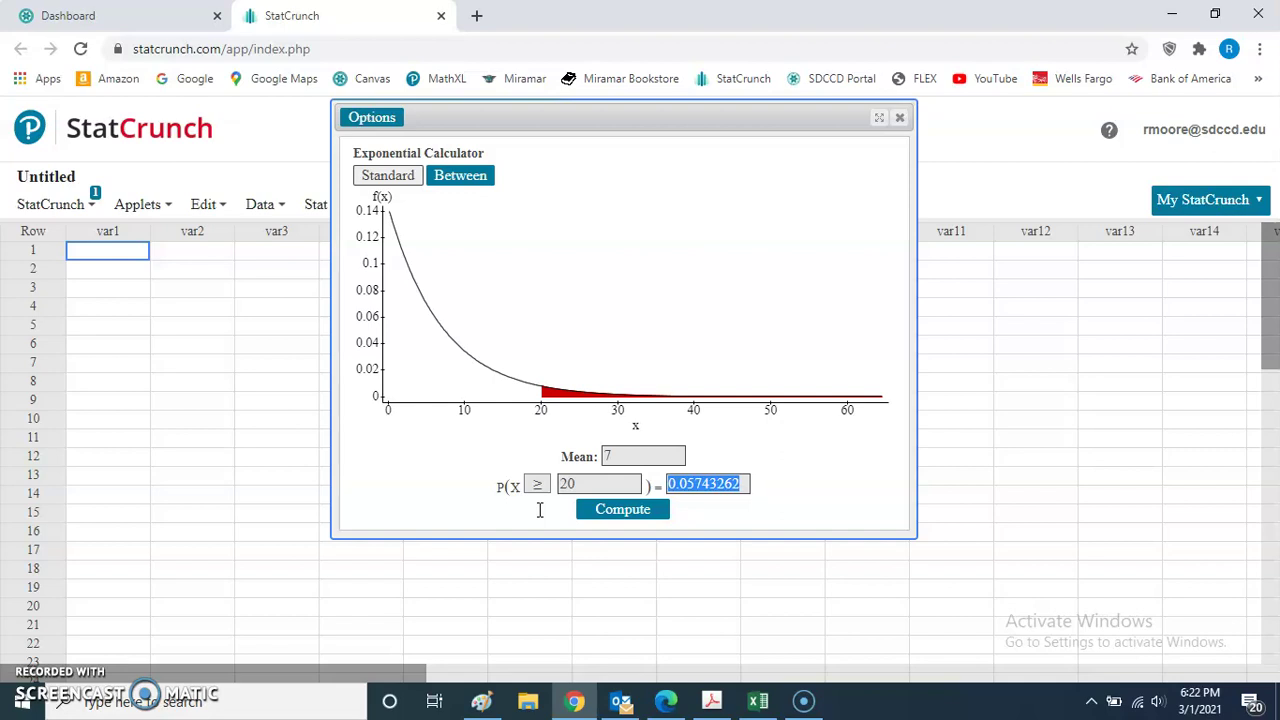
{"action": "left_click", "coordinate": [539, 511]}
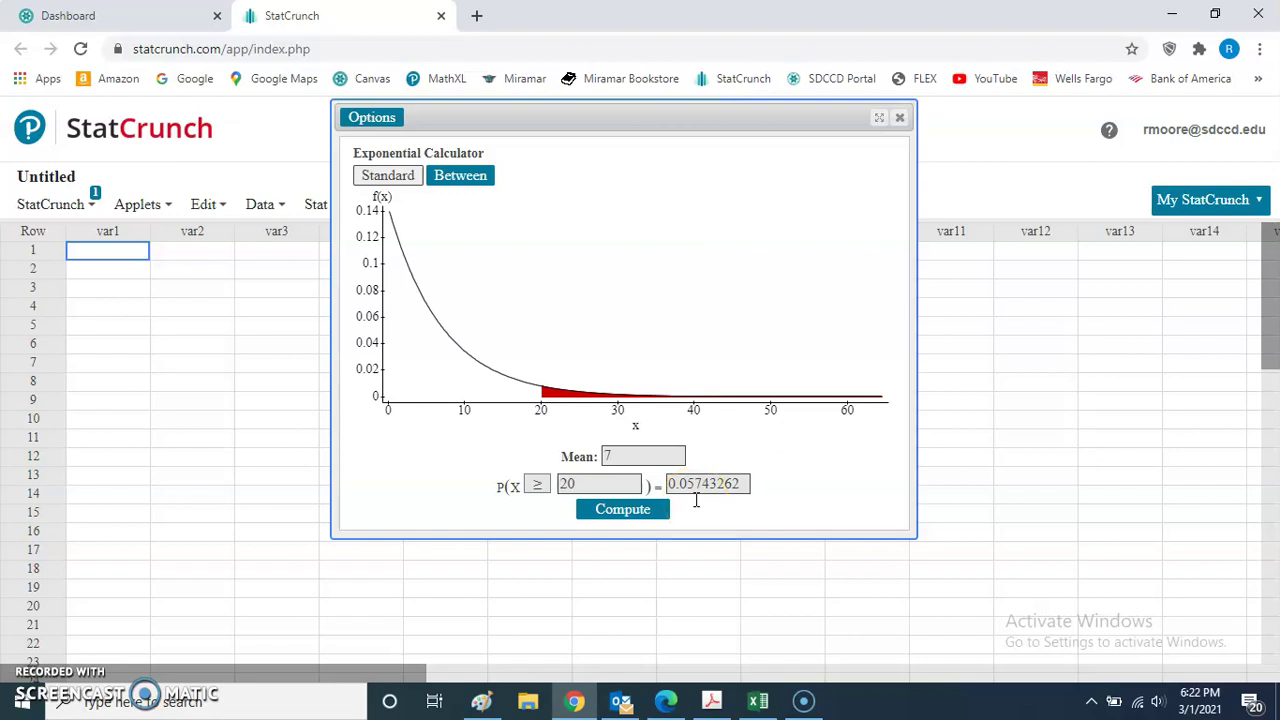
- Bring the lecture PDF forward and scroll to part e) asking for the 50th percentile
{"action": "left_click", "coordinate": [712, 700]}
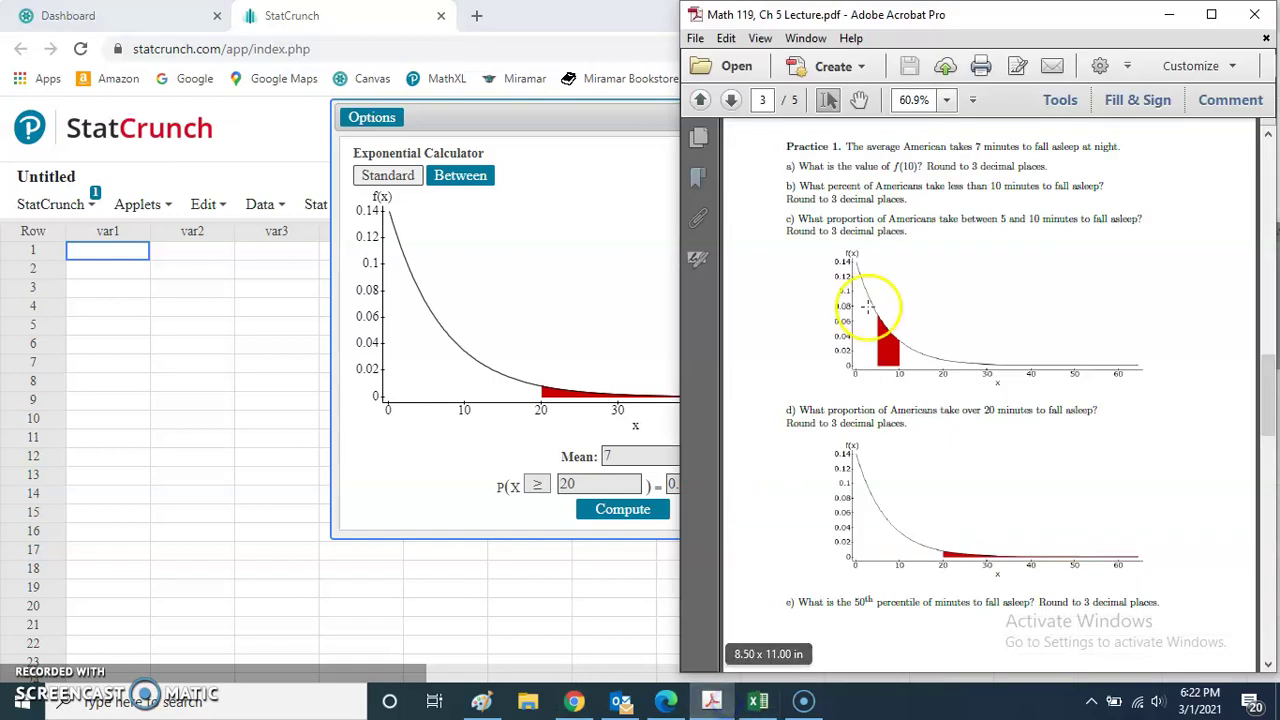
{"action": "scroll", "coordinate": [760, 495], "scroll_direction": "down", "scroll_amount": 3}
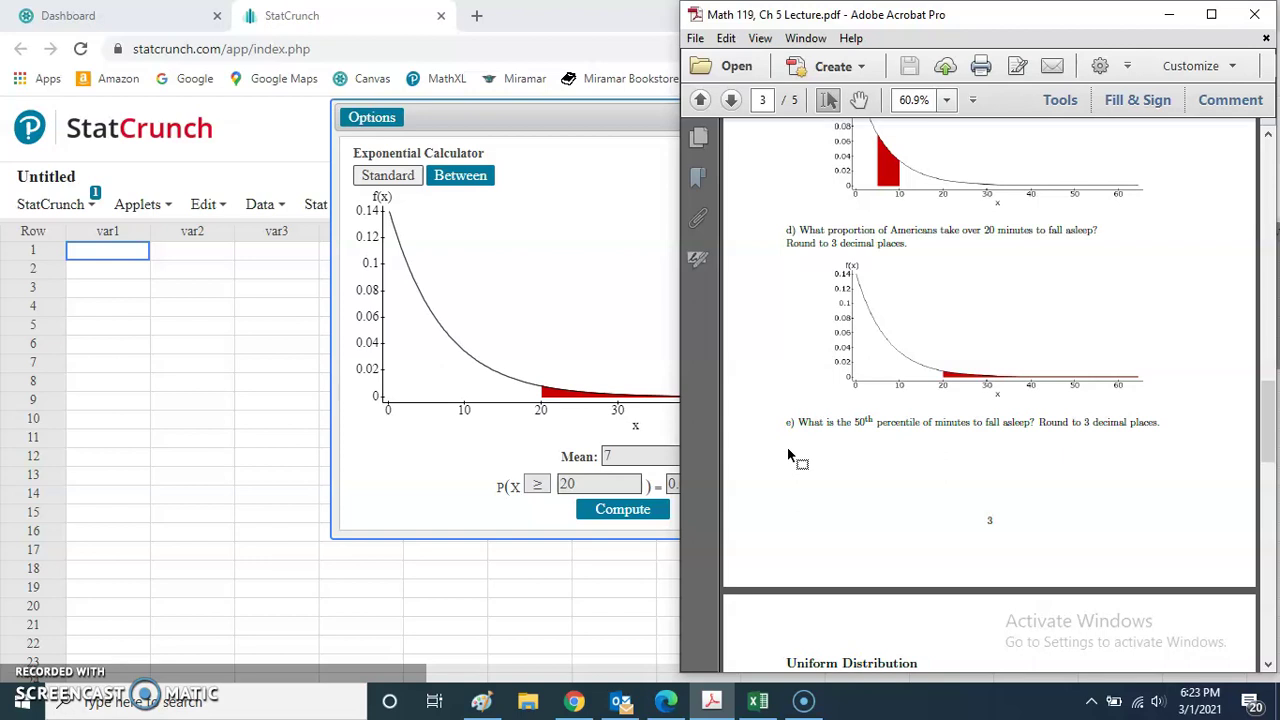
- Switch to P(X ≤ ), clear 20, enter probability 0.5 and get the 50th percentile 4.8520303
{"action": "left_click", "coordinate": [411, 494]}
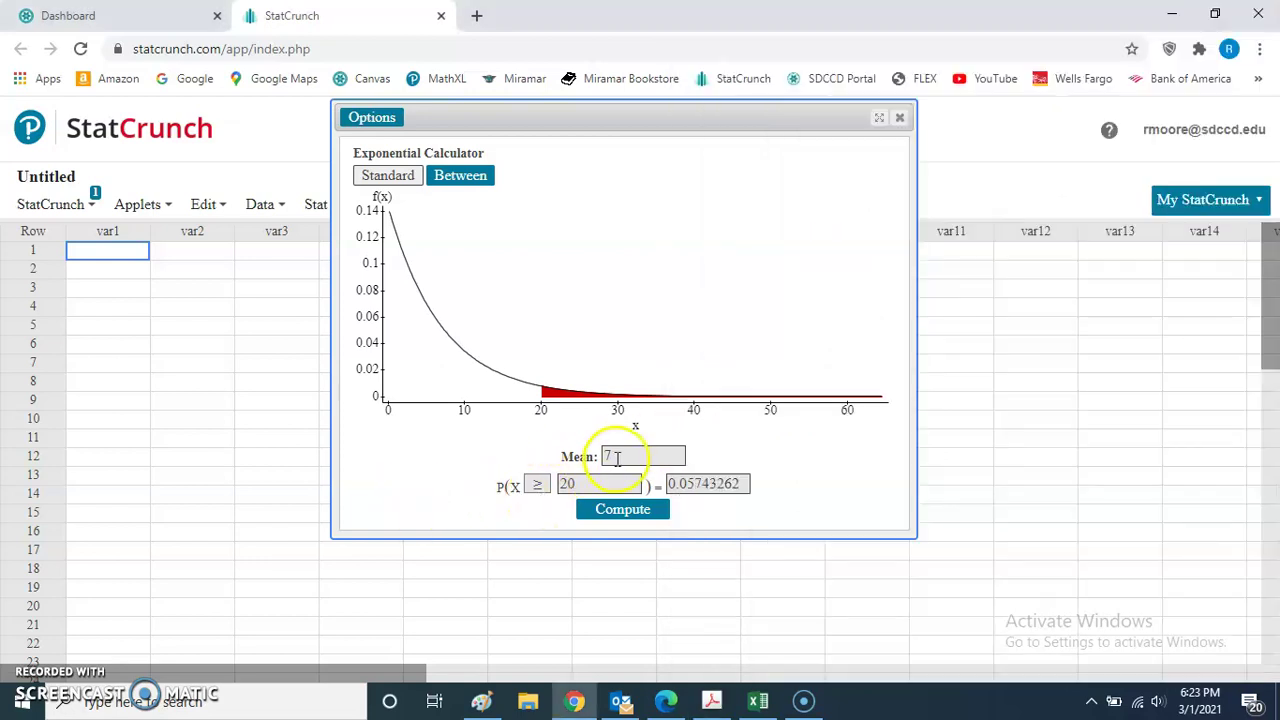
{"action": "left_click", "coordinate": [537, 484]}
{"action": "left_click", "coordinate": [538, 507]}
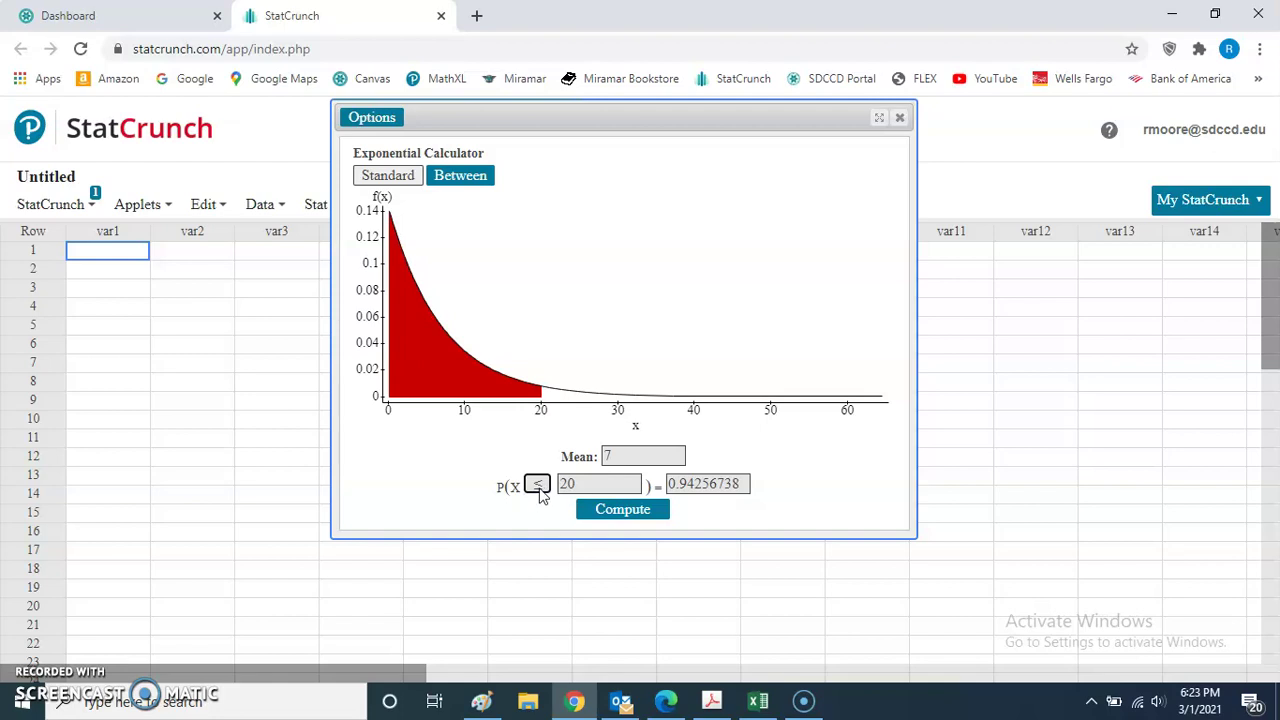
{"action": "double_click", "coordinate": [568, 484]}
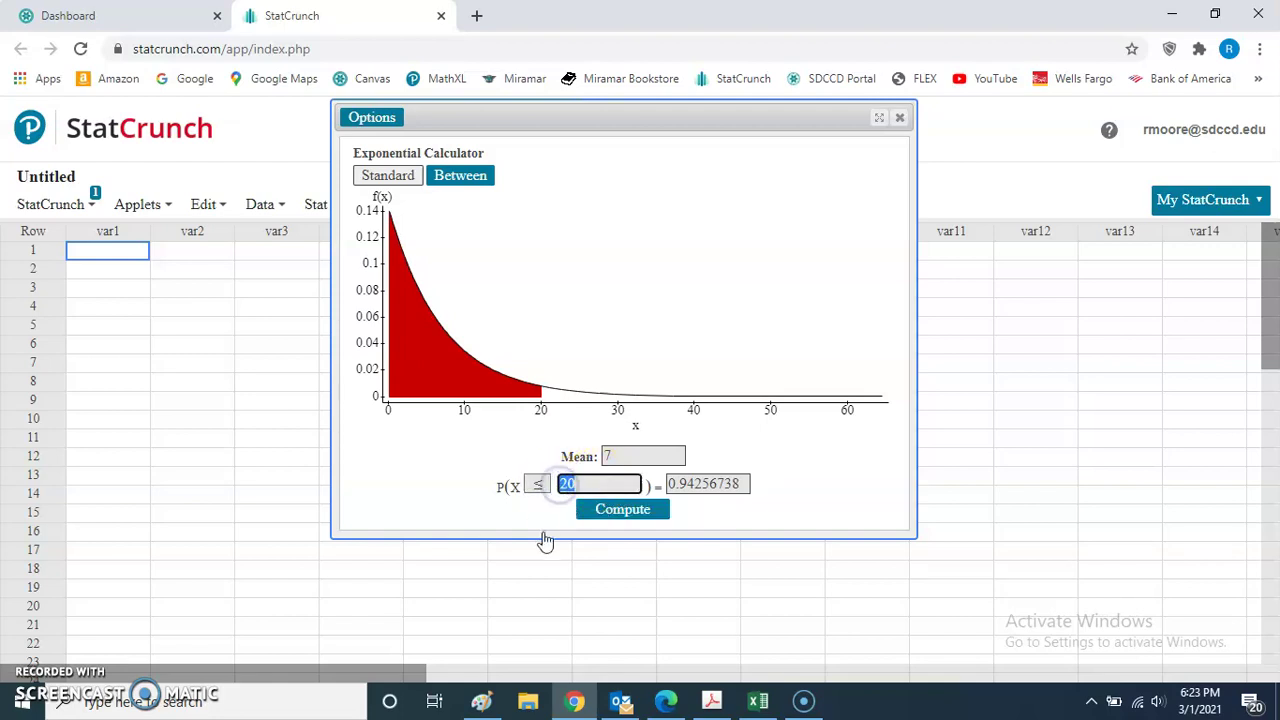
{"action": "key", "text": "BackSpace"}
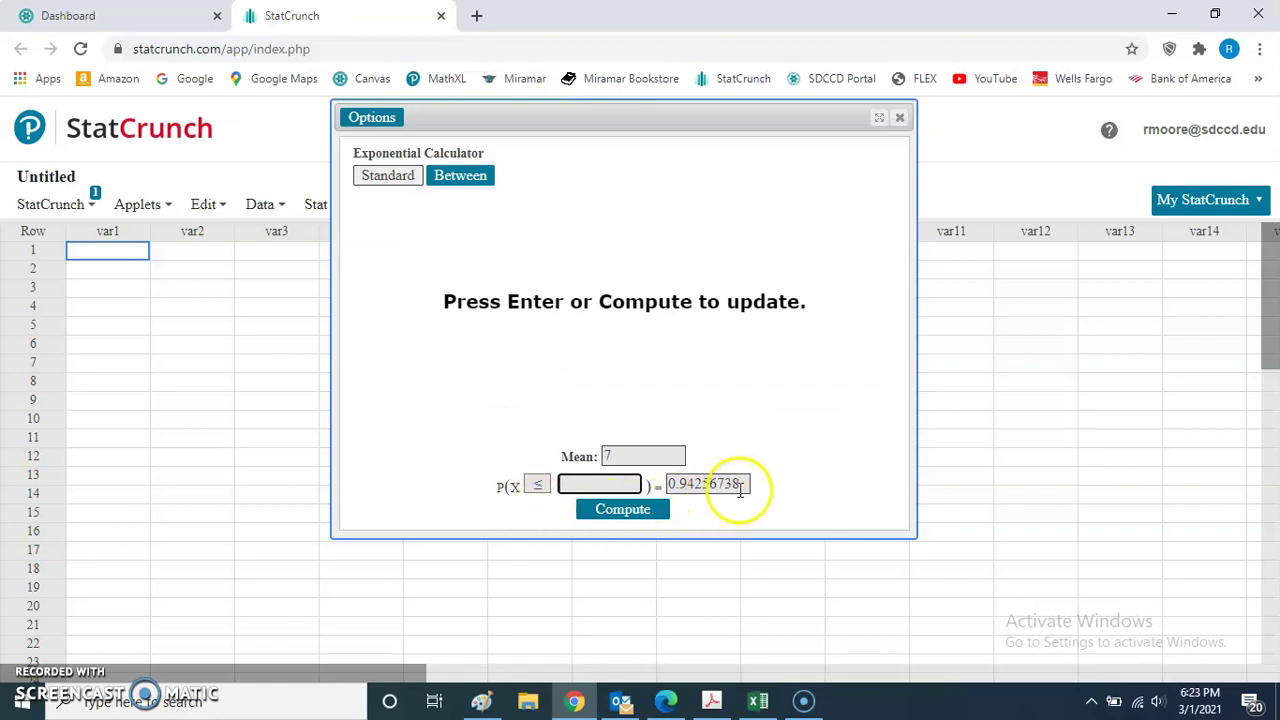
{"action": "left_click_drag", "start_coordinate": [740, 488], "coordinate": [666, 486]}
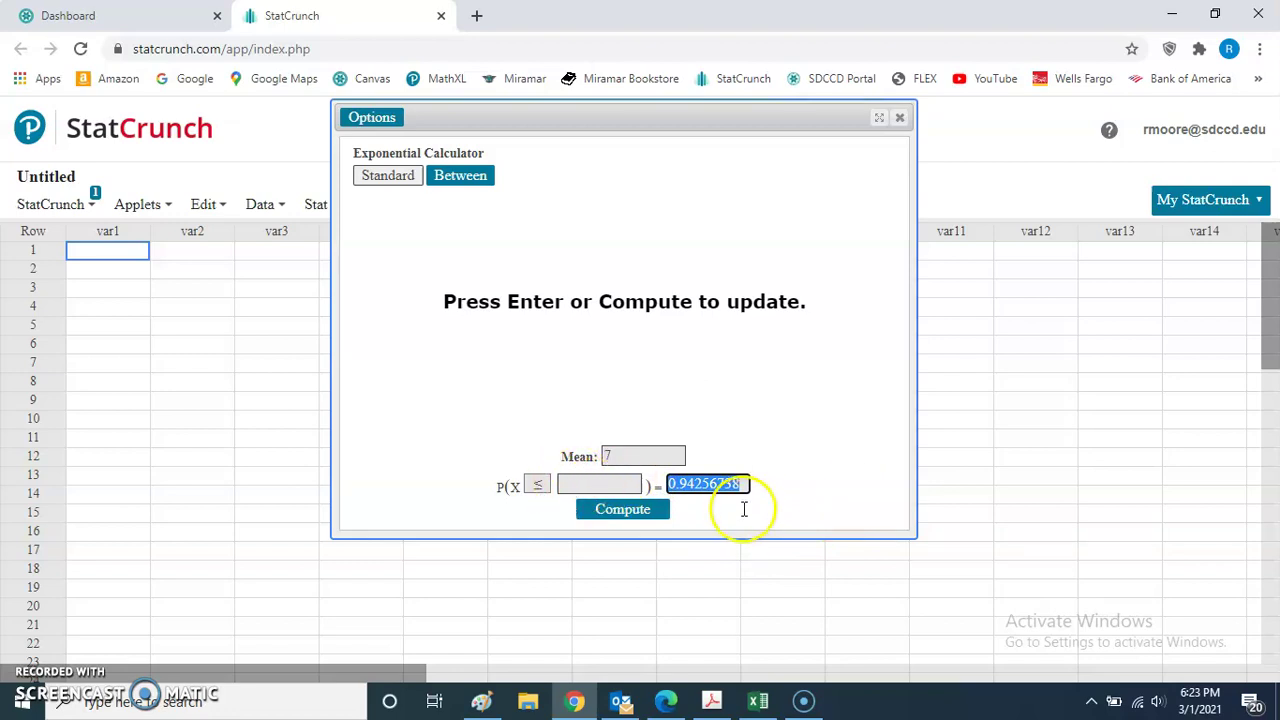
{"action": "type", "text": "0.5"}
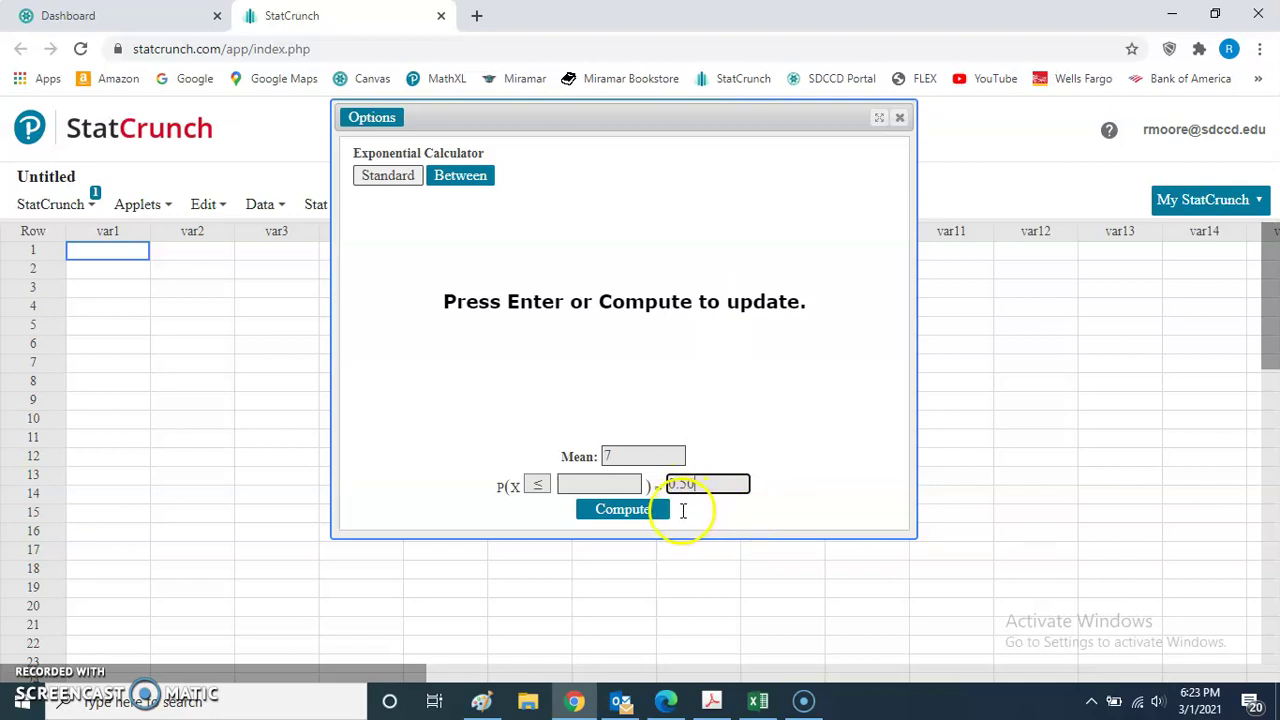
{"action": "left_click", "coordinate": [630, 512]}
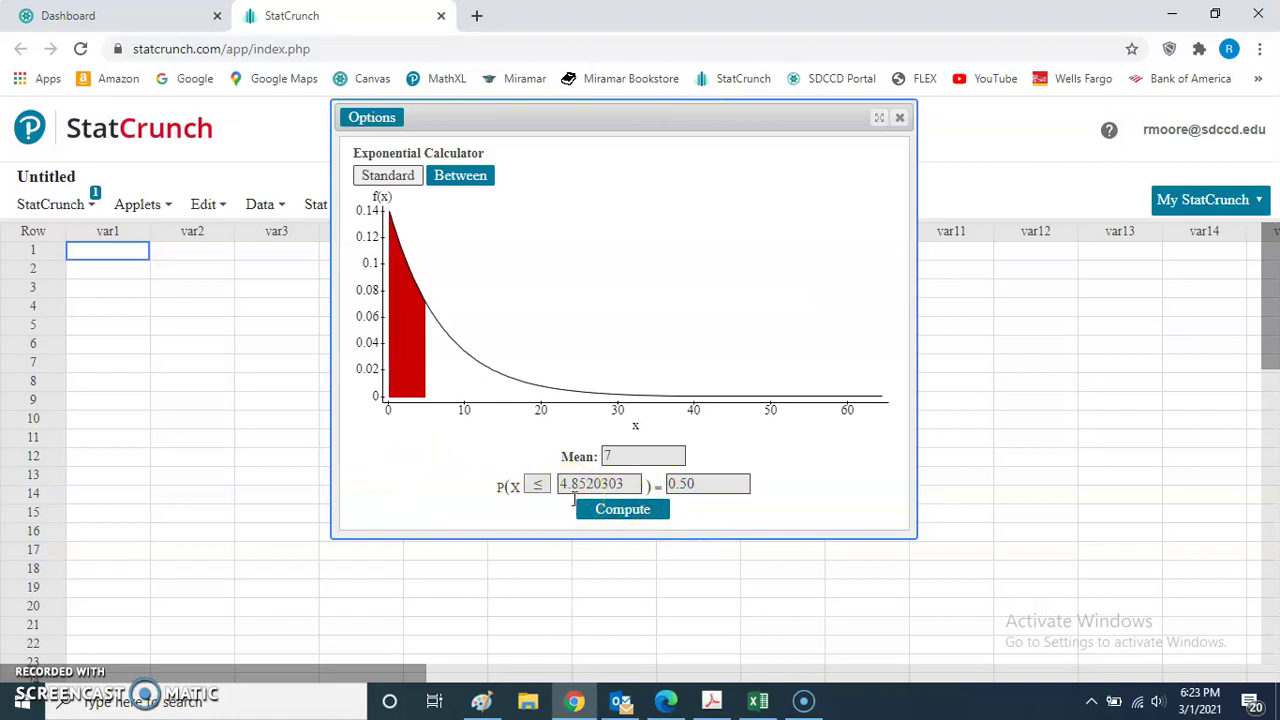
{"action": "left_click_drag", "start_coordinate": [636, 484], "coordinate": [557, 482]}
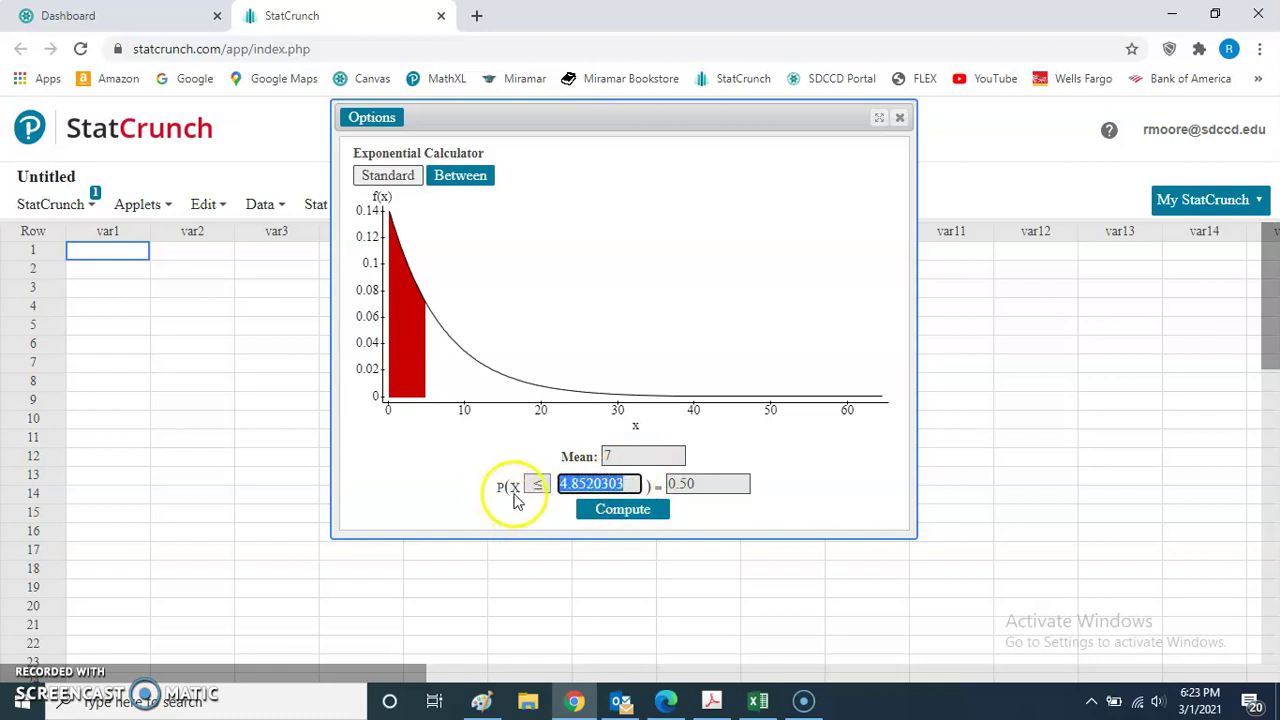
{"action": "left_click", "coordinate": [535, 511]}
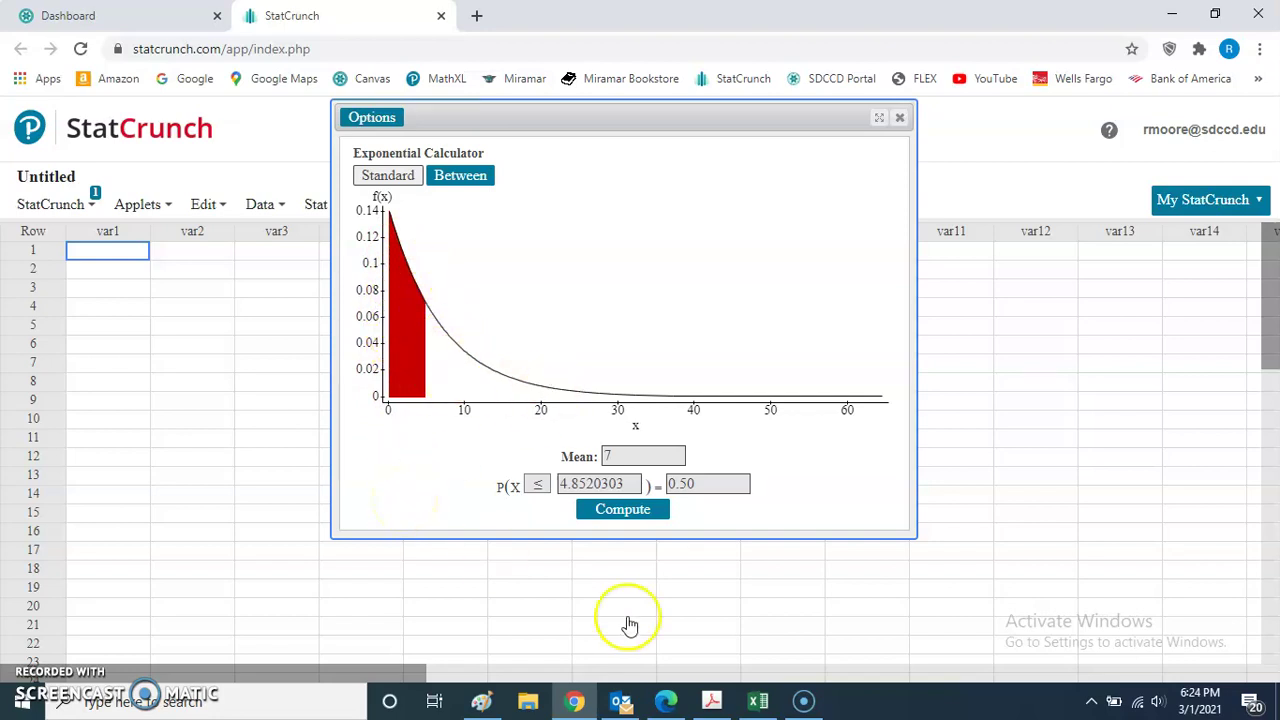
- Clear the percentile value and recompute it from probability 0.50, again getting 4.8520303
{"action": "left_click", "coordinate": [712, 700]}
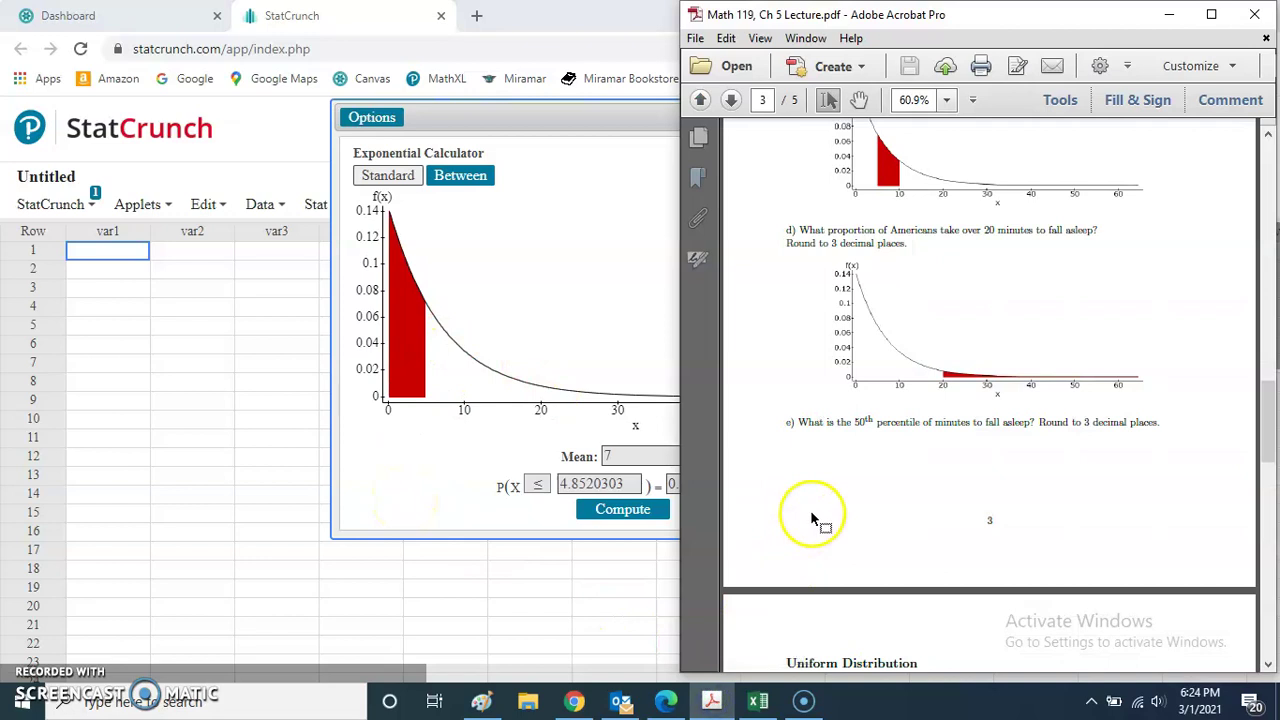
{"action": "left_click", "coordinate": [426, 484]}
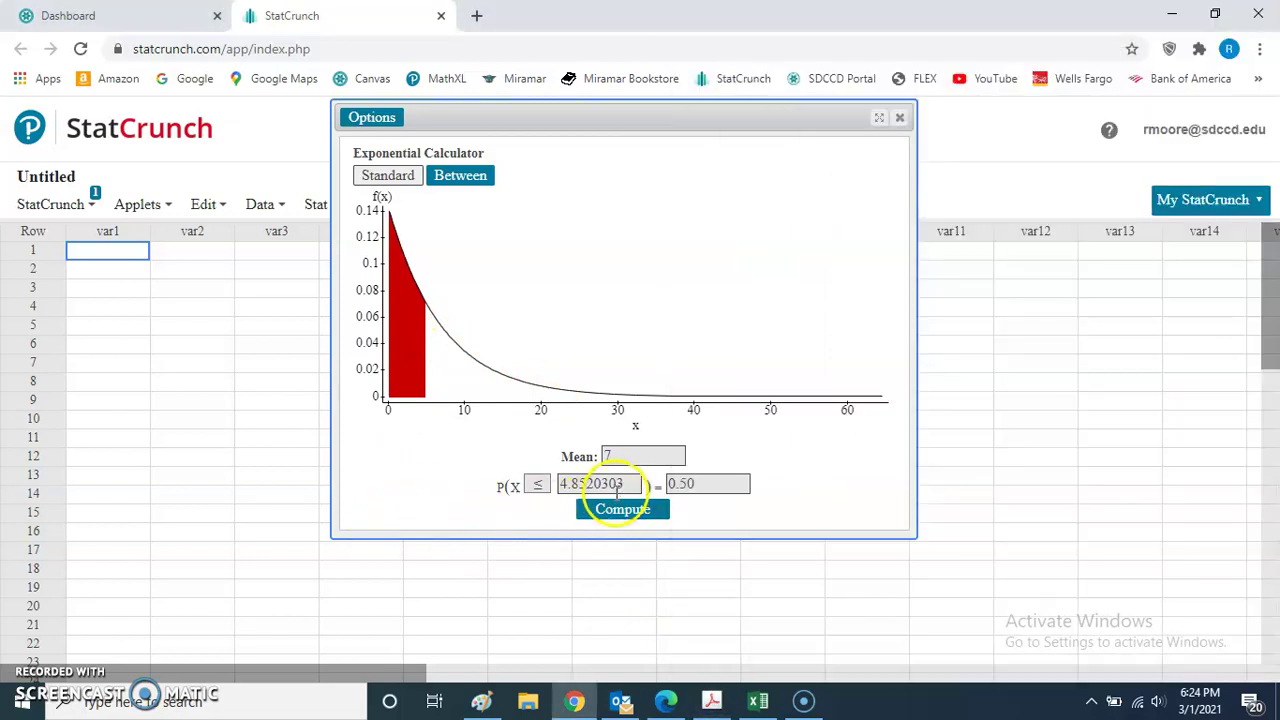
{"action": "left_click_drag", "start_coordinate": [645, 484], "coordinate": [540, 482]}
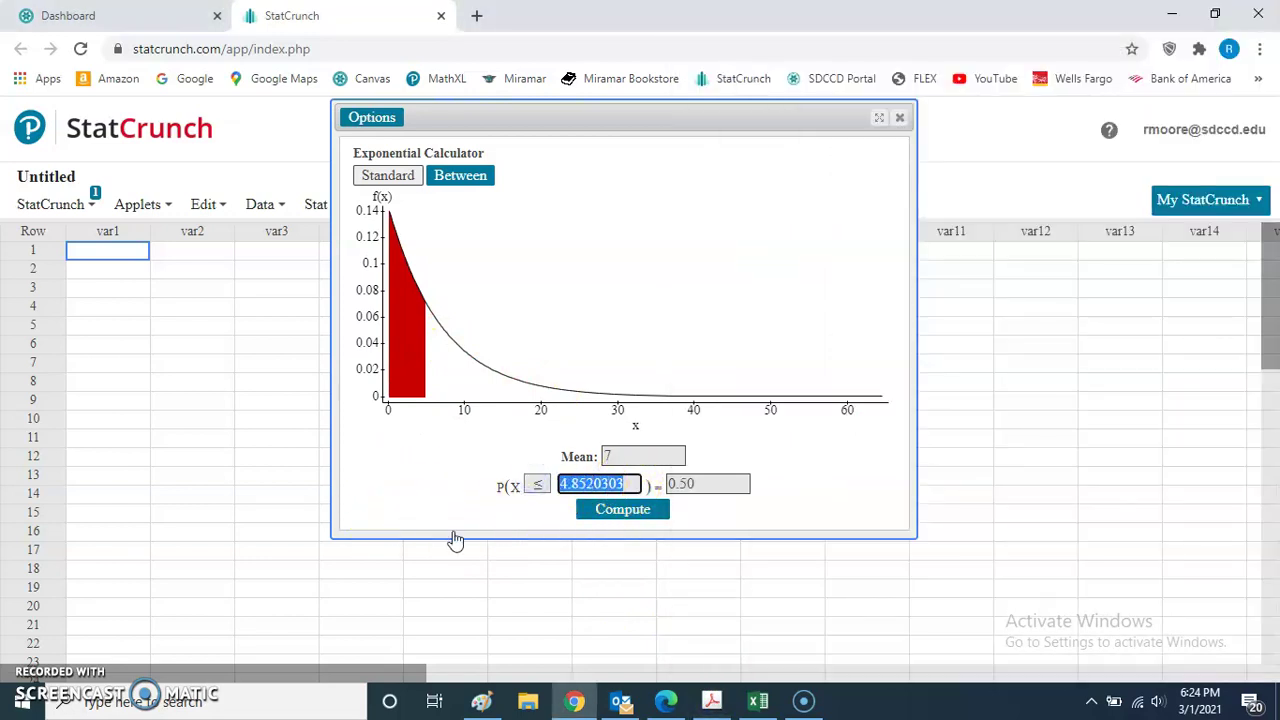
{"action": "key", "text": "BackSpace"}
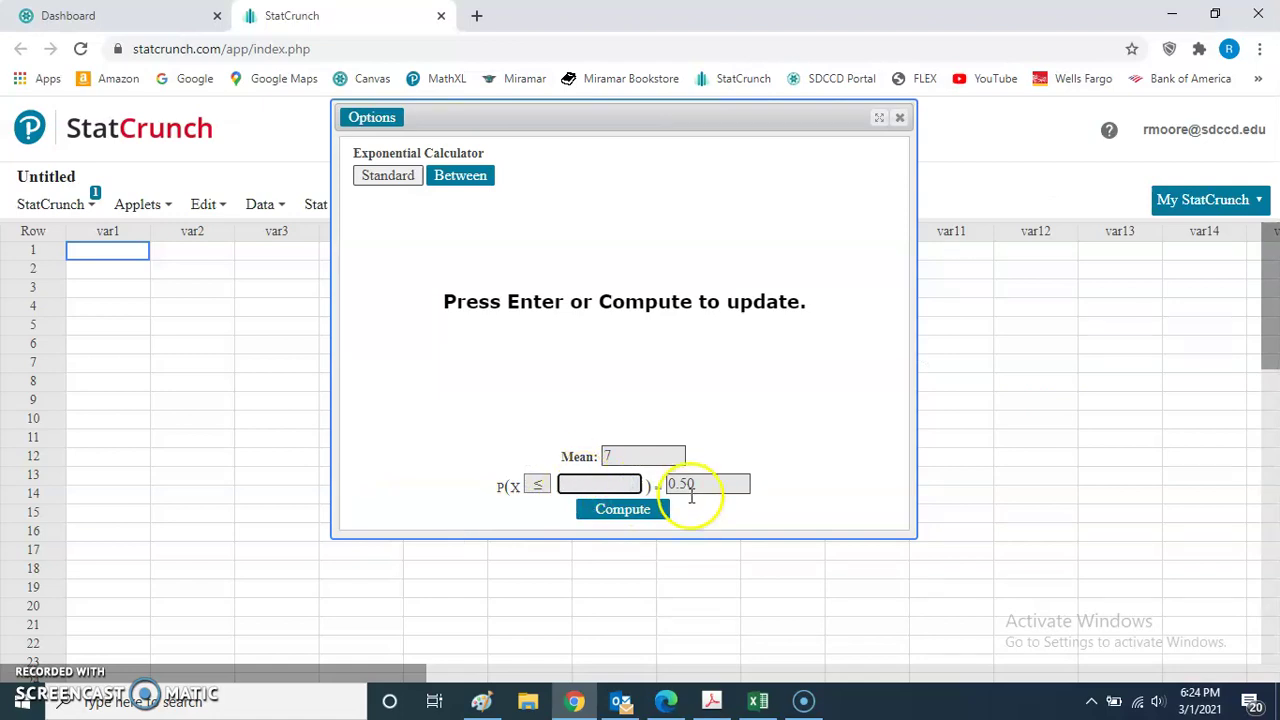
{"action": "left_click", "coordinate": [614, 511]}
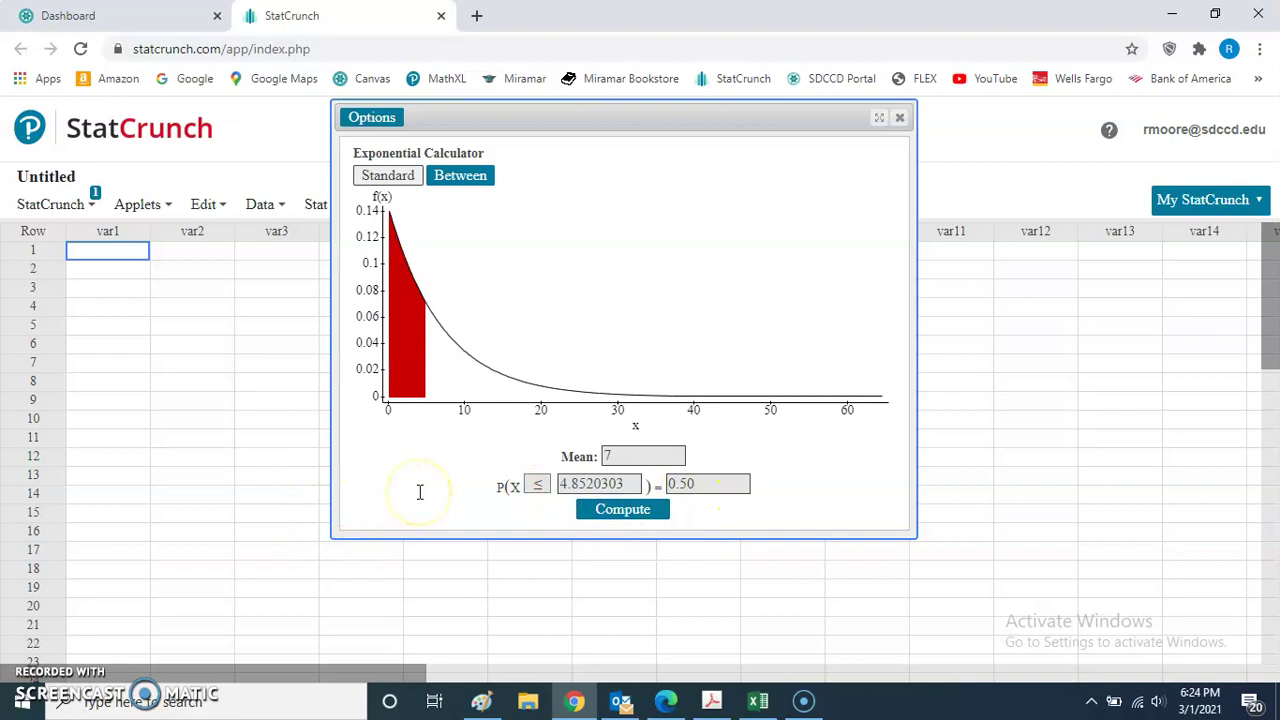
{"action": "left_click_drag", "start_coordinate": [636, 486], "coordinate": [491, 504]}
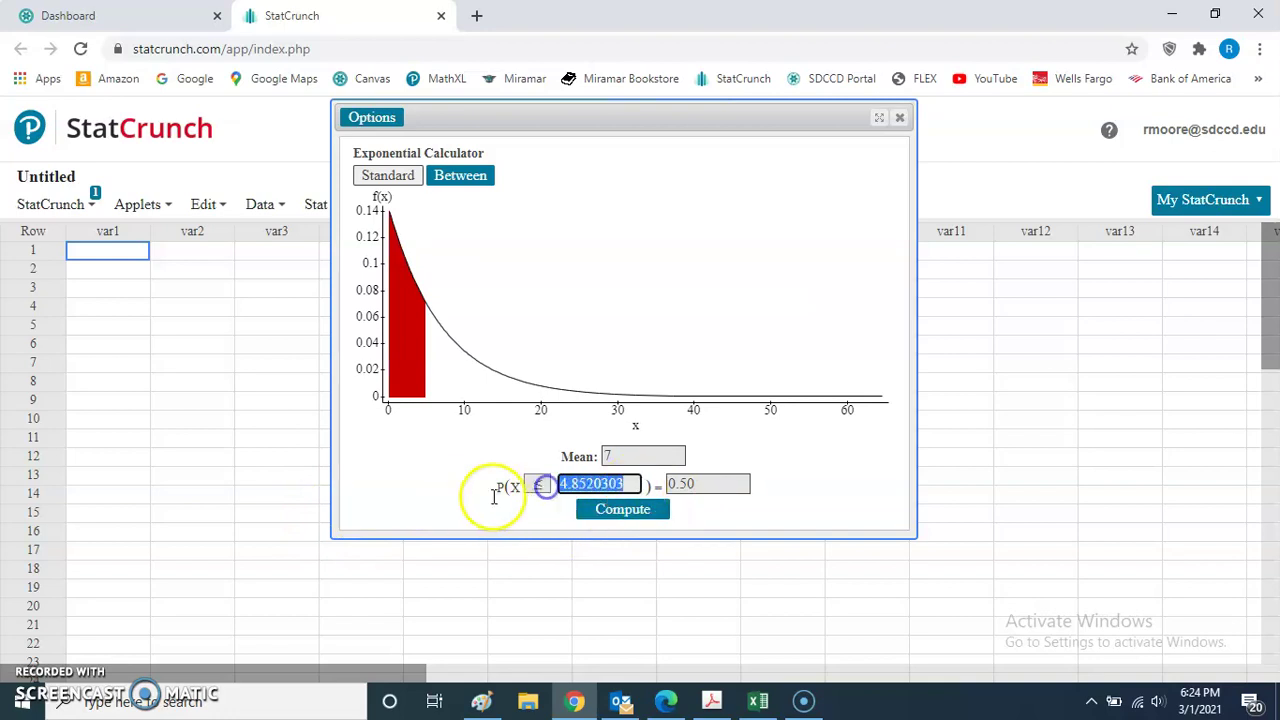
{"action": "left_click", "coordinate": [449, 497]}
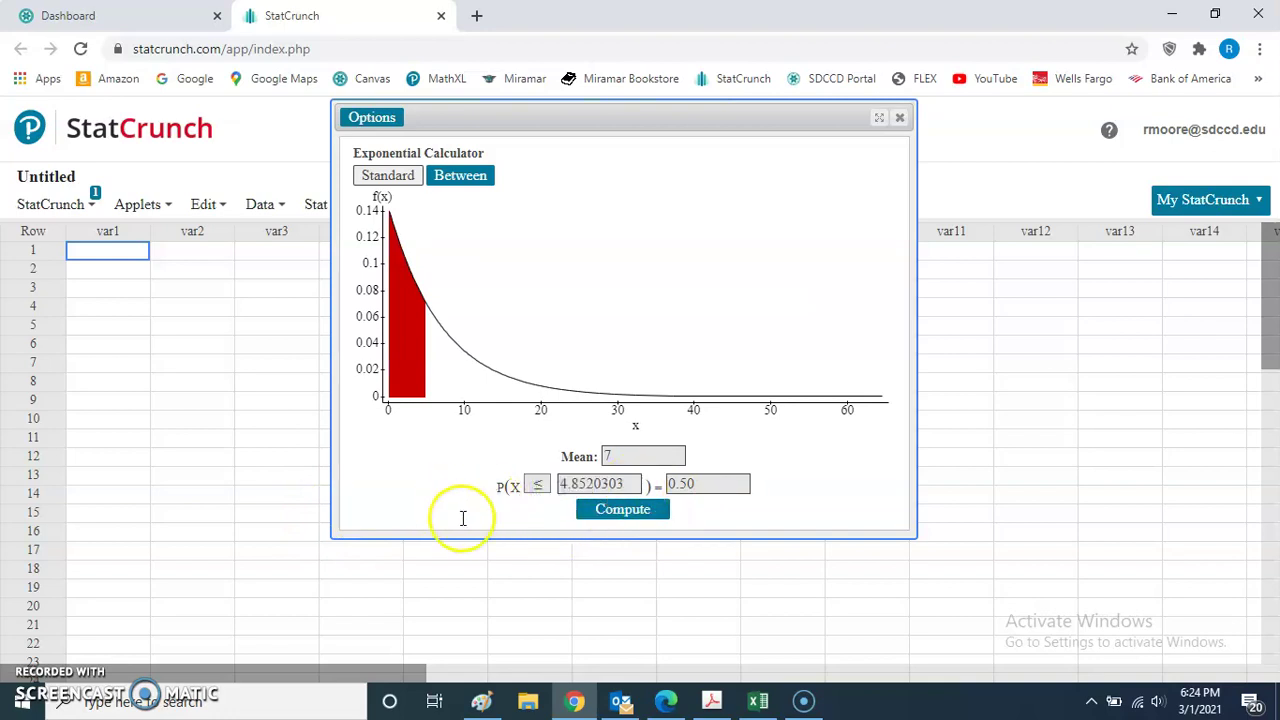
{"action": "left_click", "coordinate": [725, 697]}
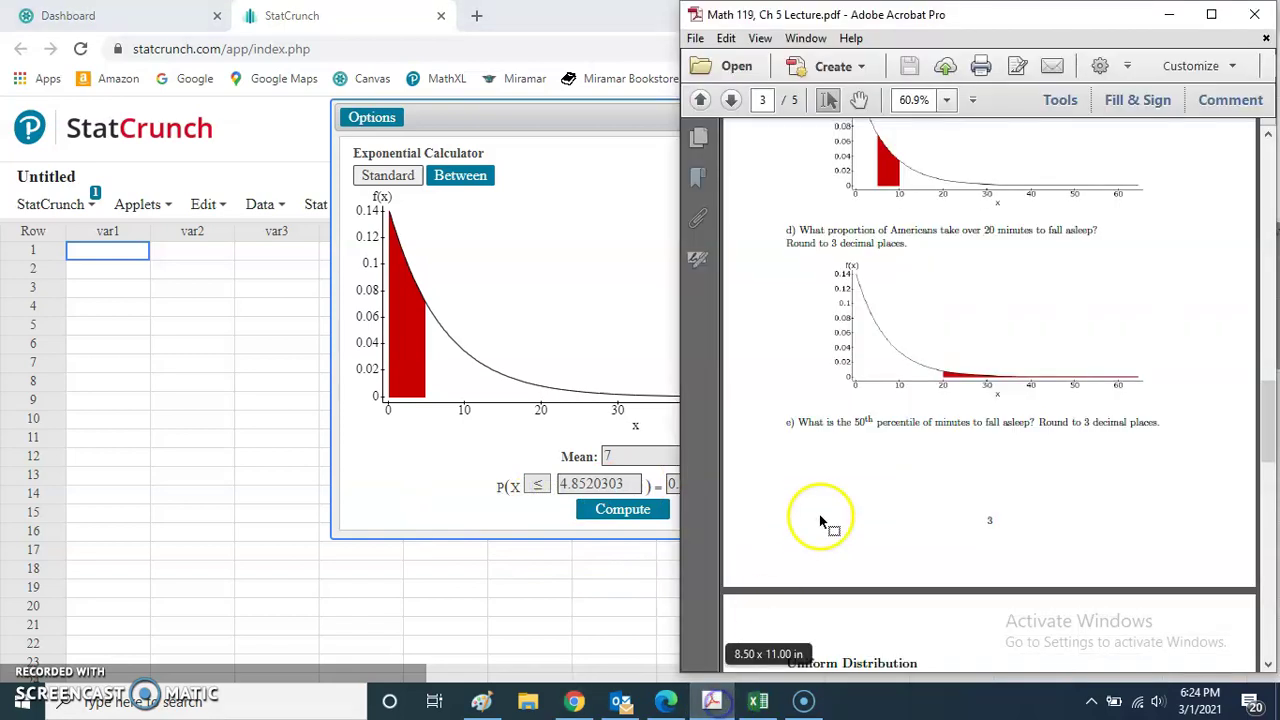
- Scroll further down the lecture PDF, then return to the StatCrunch Exponential Calculator
{"action": "scroll", "coordinate": [758, 478], "scroll_direction": "down", "scroll_amount": 5}
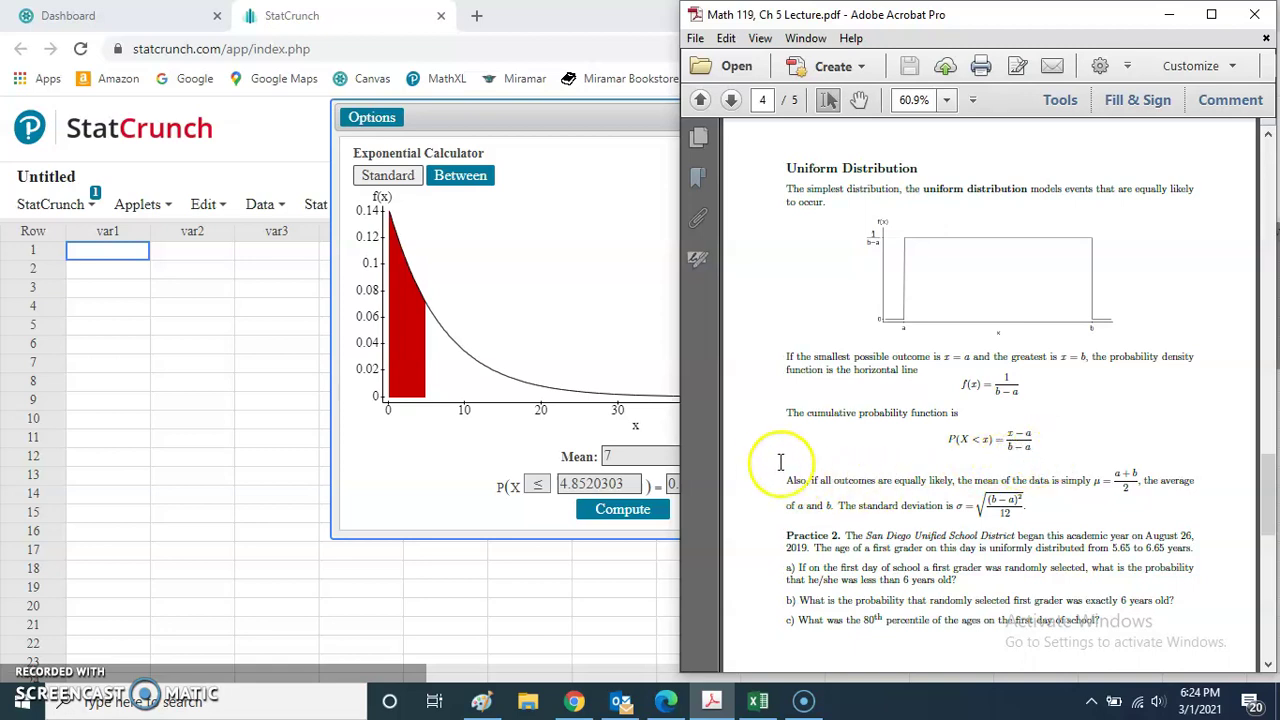
{"action": "scroll", "coordinate": [770, 462], "scroll_direction": "down", "scroll_amount": 5}
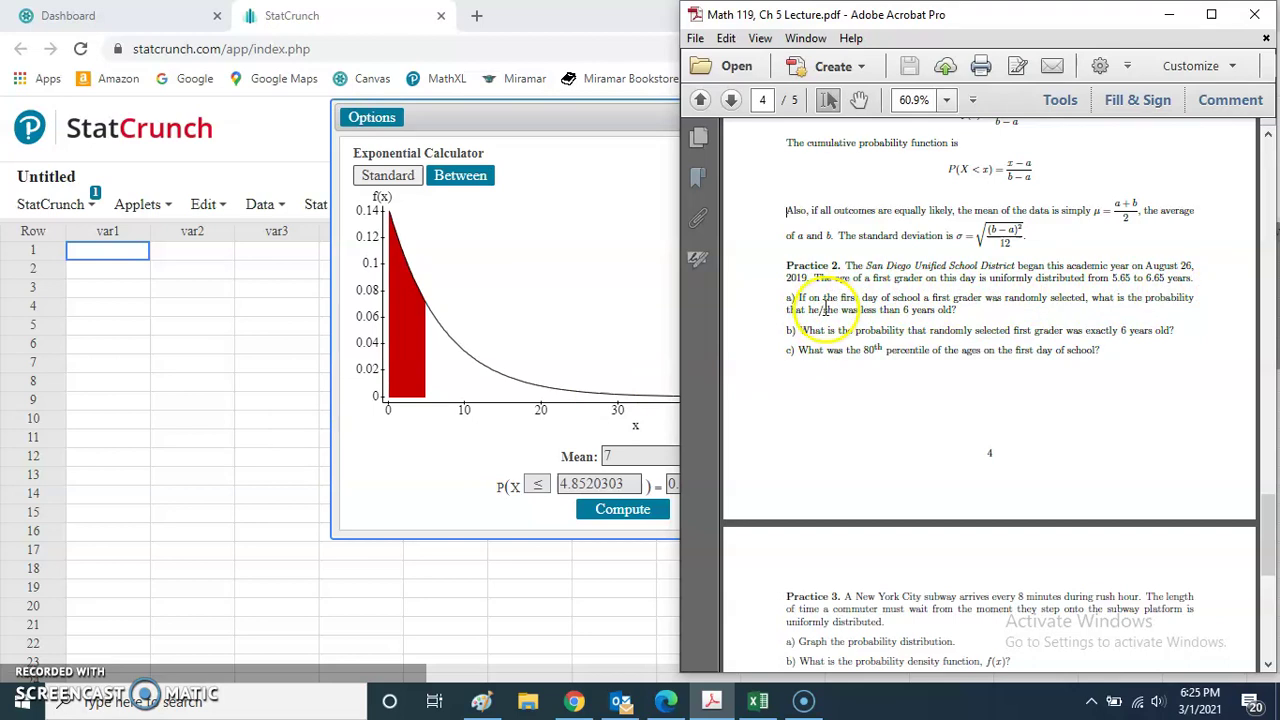
{"action": "left_click", "coordinate": [391, 485]}
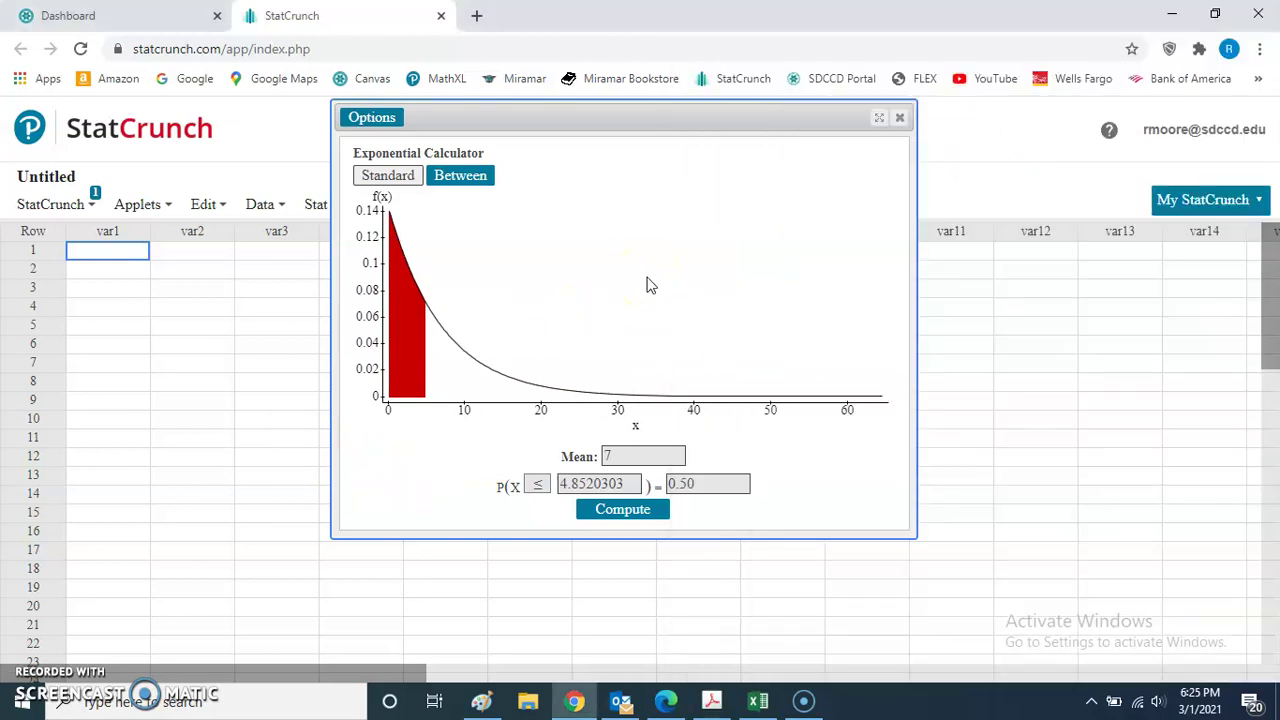
- Close the Exponential Calculator and open the Uniform Calculator from Stat > Calculators, moving and enlarging it
{"action": "left_click", "coordinate": [899, 117]}
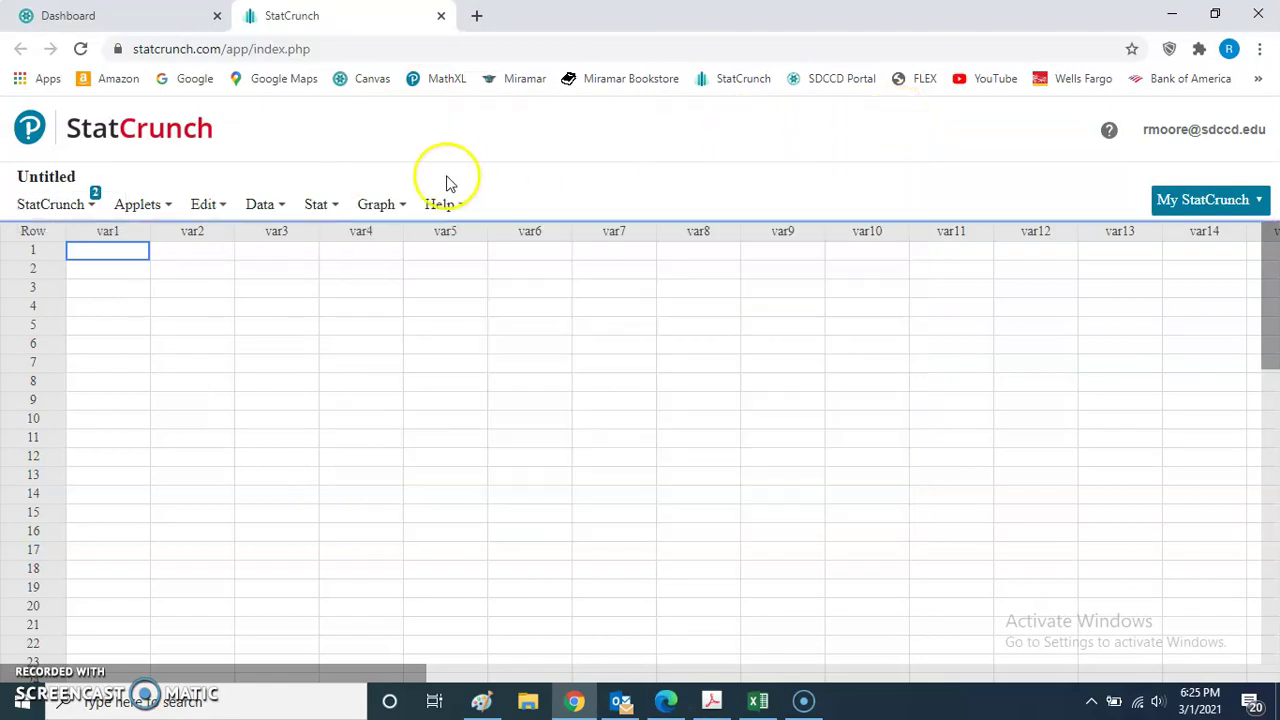
{"action": "left_click", "coordinate": [323, 204]}
{"action": "mouse_move", "coordinate": [346, 238]}
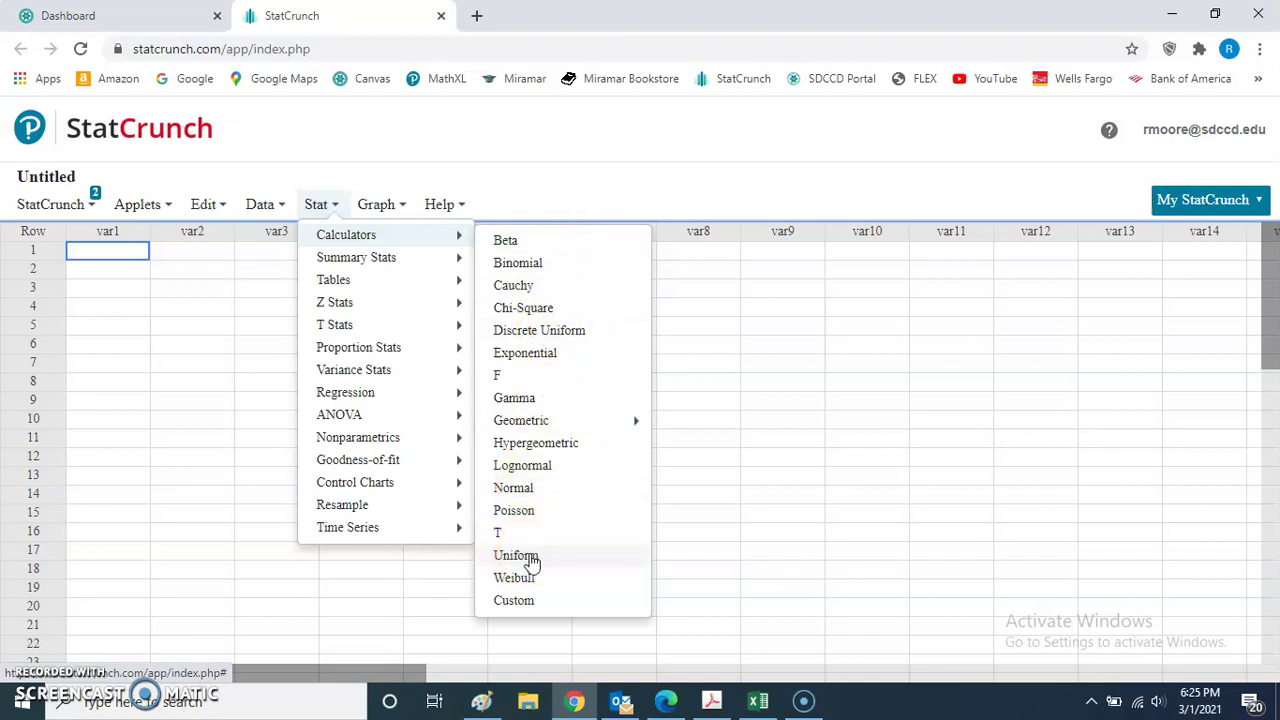
{"action": "left_click", "coordinate": [531, 562]}
{"action": "left_click_drag", "start_coordinate": [986, 214], "coordinate": [536, 112]}
{"action": "left_click_drag", "start_coordinate": [727, 588], "coordinate": [879, 516]}
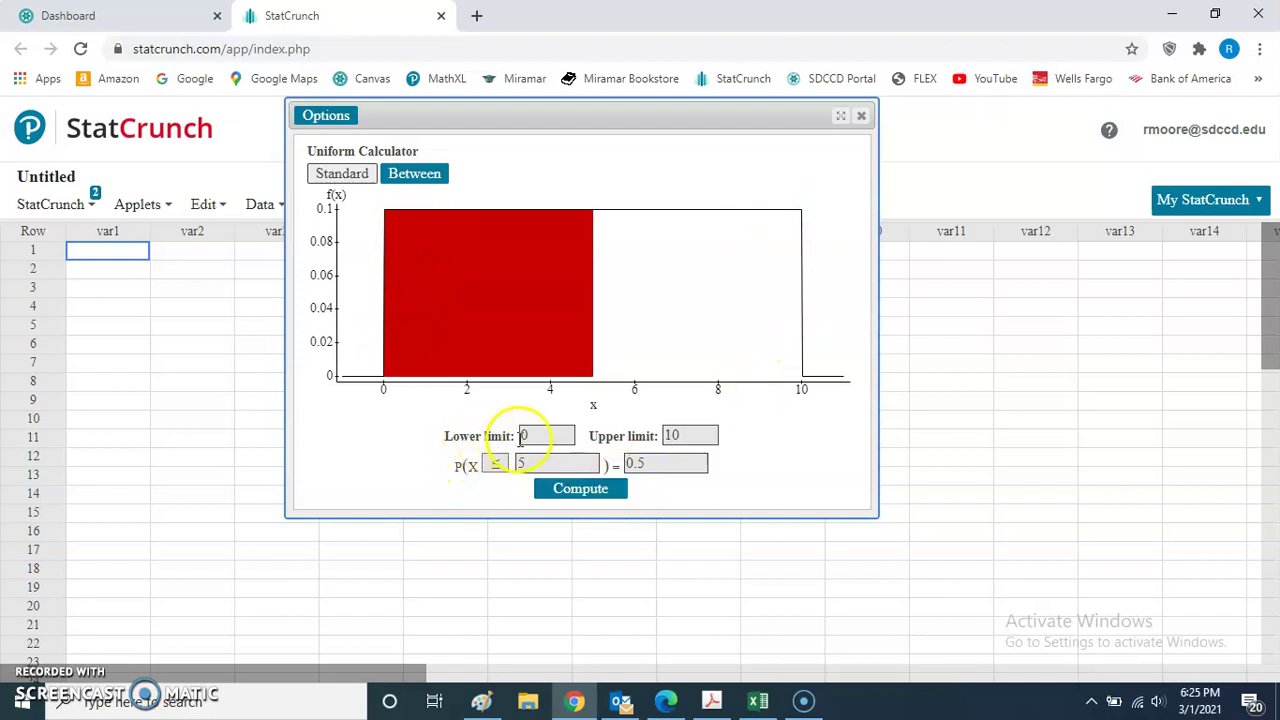
- Set uniform limits 5.65 to 6.65 and compute P(X ≤ 6) = 0.35
{"action": "left_click", "coordinate": [681, 434]}
{"action": "double_click", "coordinate": [543, 435]}
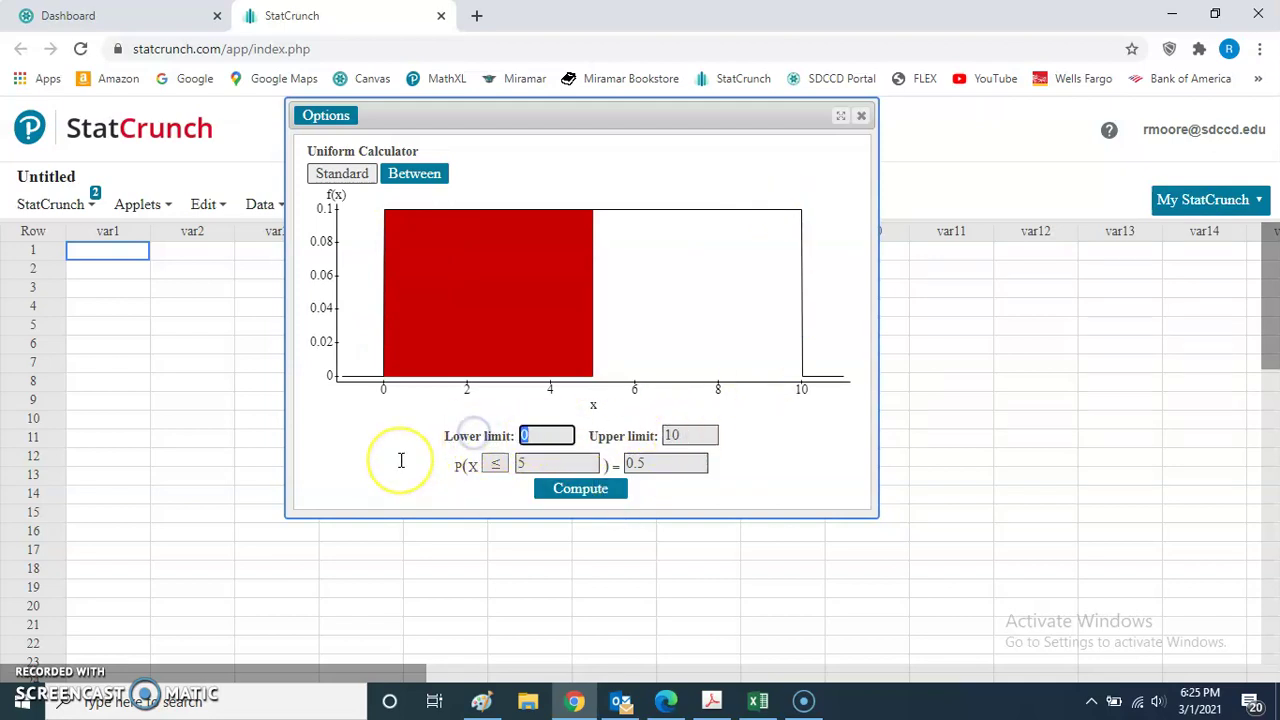
{"action": "type", "text": "5.65"}
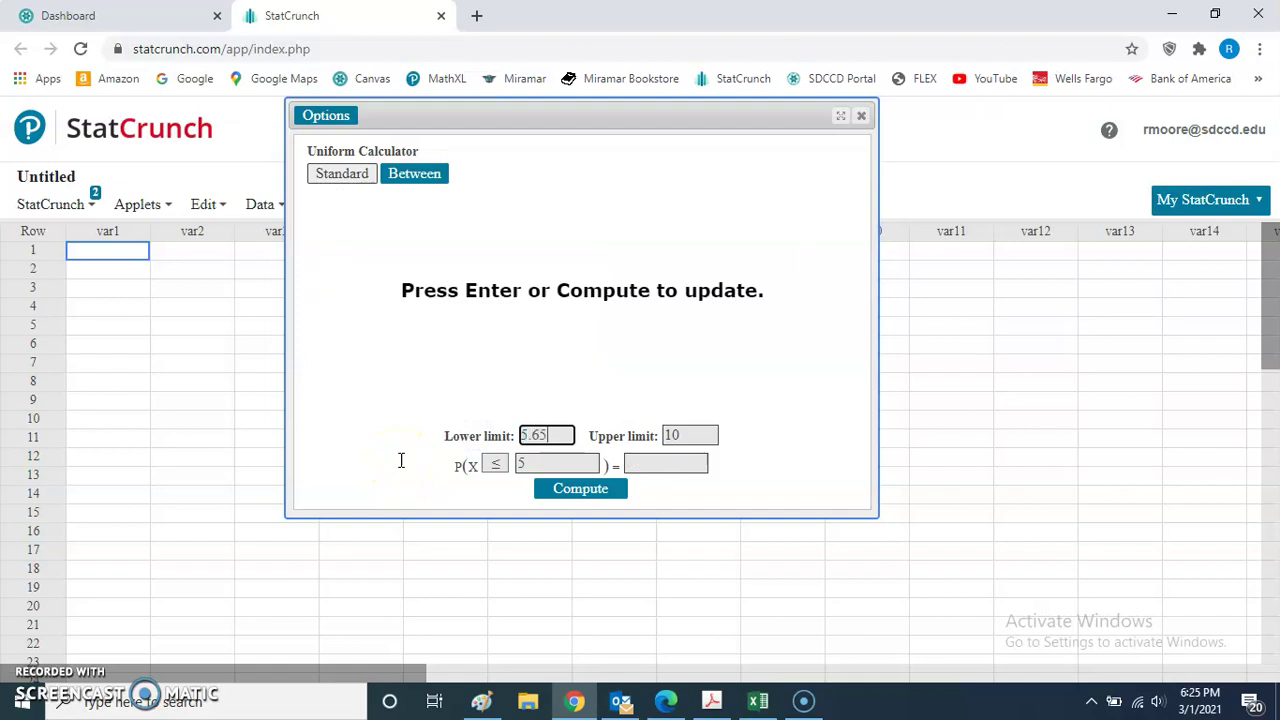
{"action": "double_click", "coordinate": [686, 434]}
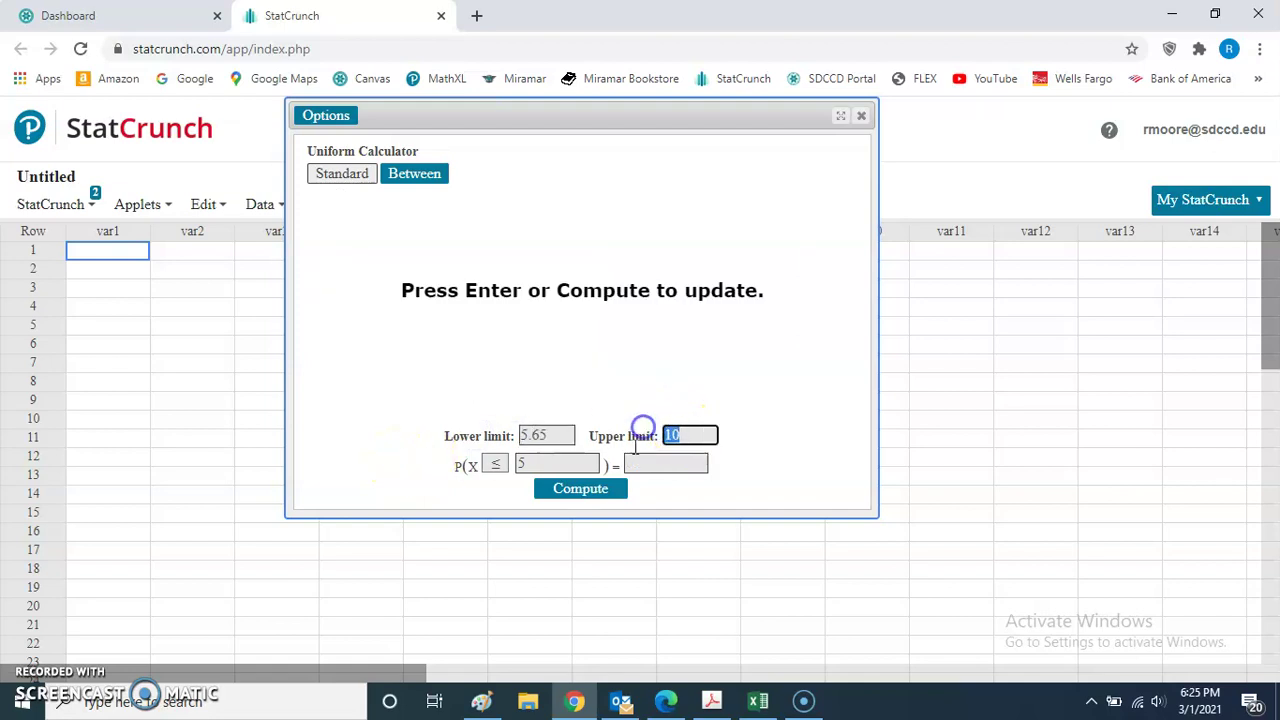
{"action": "type", "text": "6.65"}
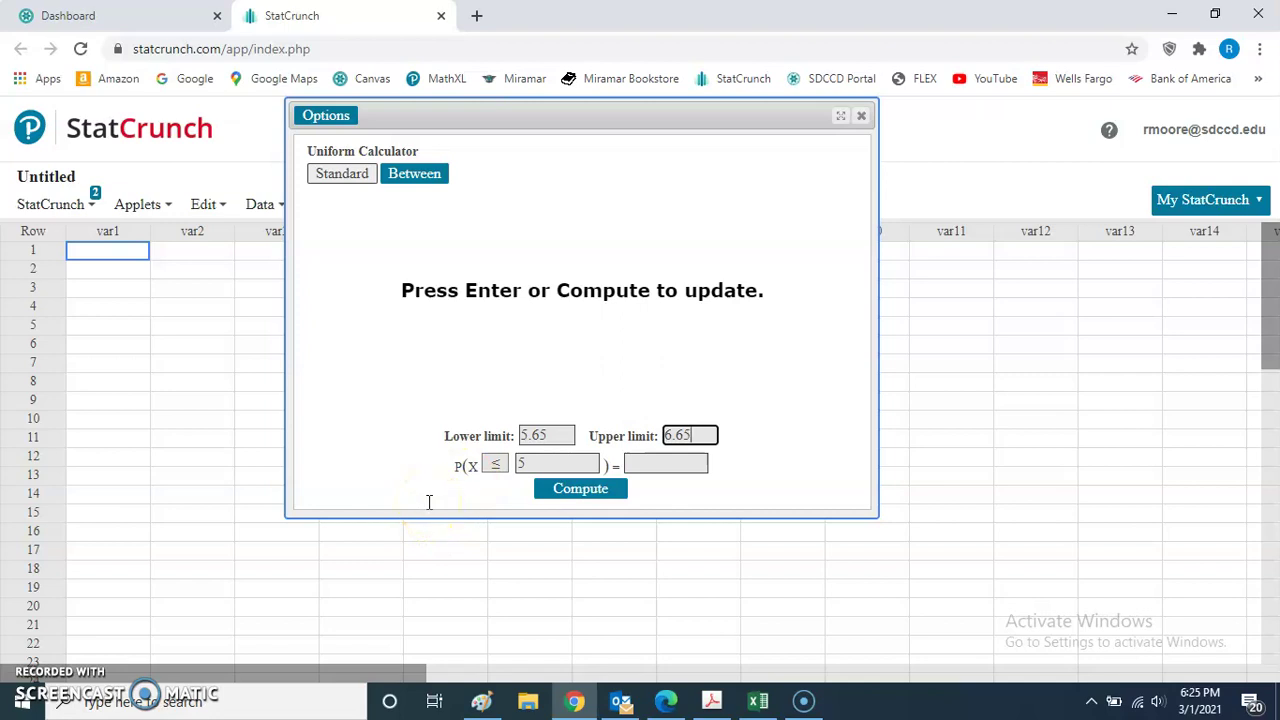
{"action": "left_click", "coordinate": [712, 700]}
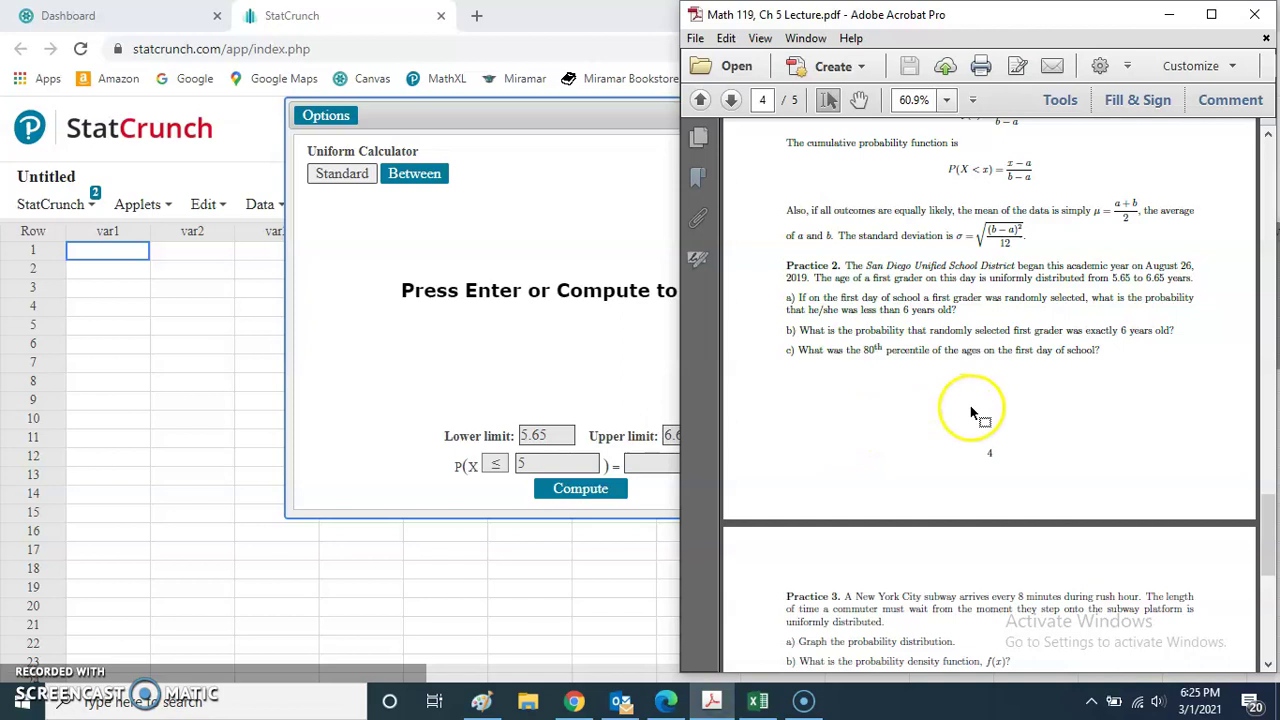
{"action": "left_click", "coordinate": [376, 461]}
{"action": "left_click", "coordinate": [518, 466]}
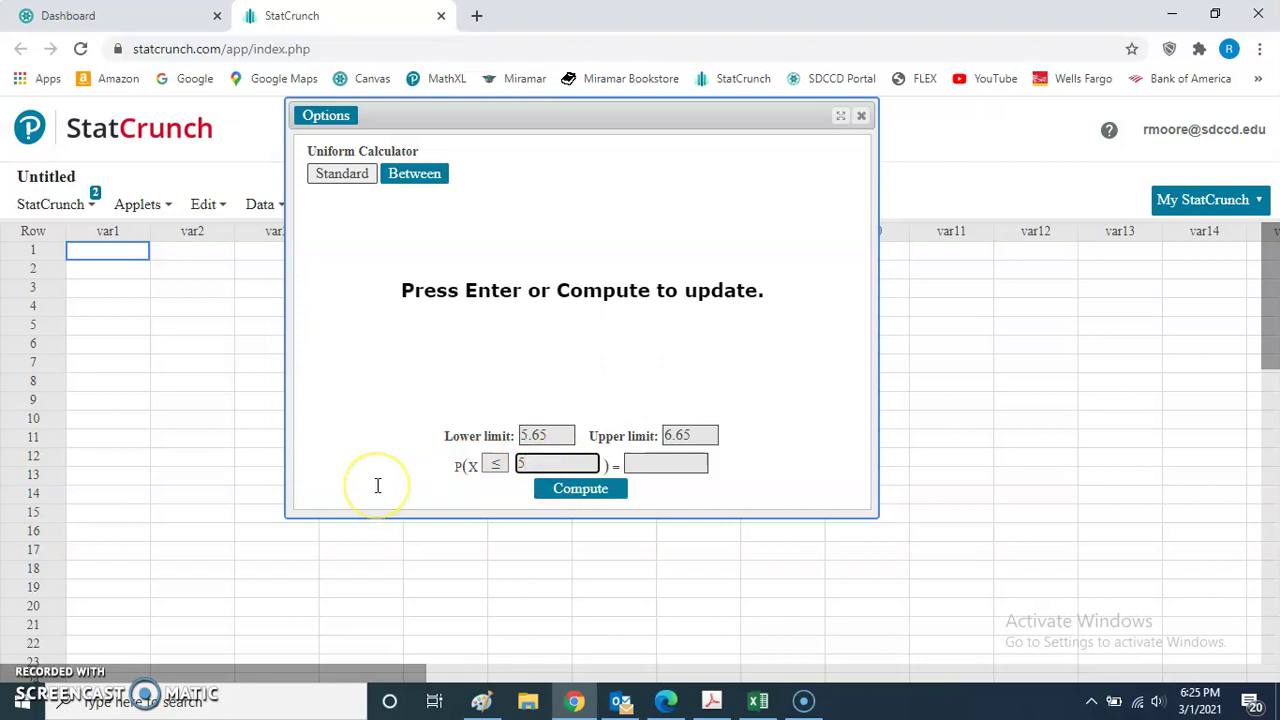
{"action": "key", "text": "BackSpace"}
{"action": "left_click", "coordinate": [571, 489]}
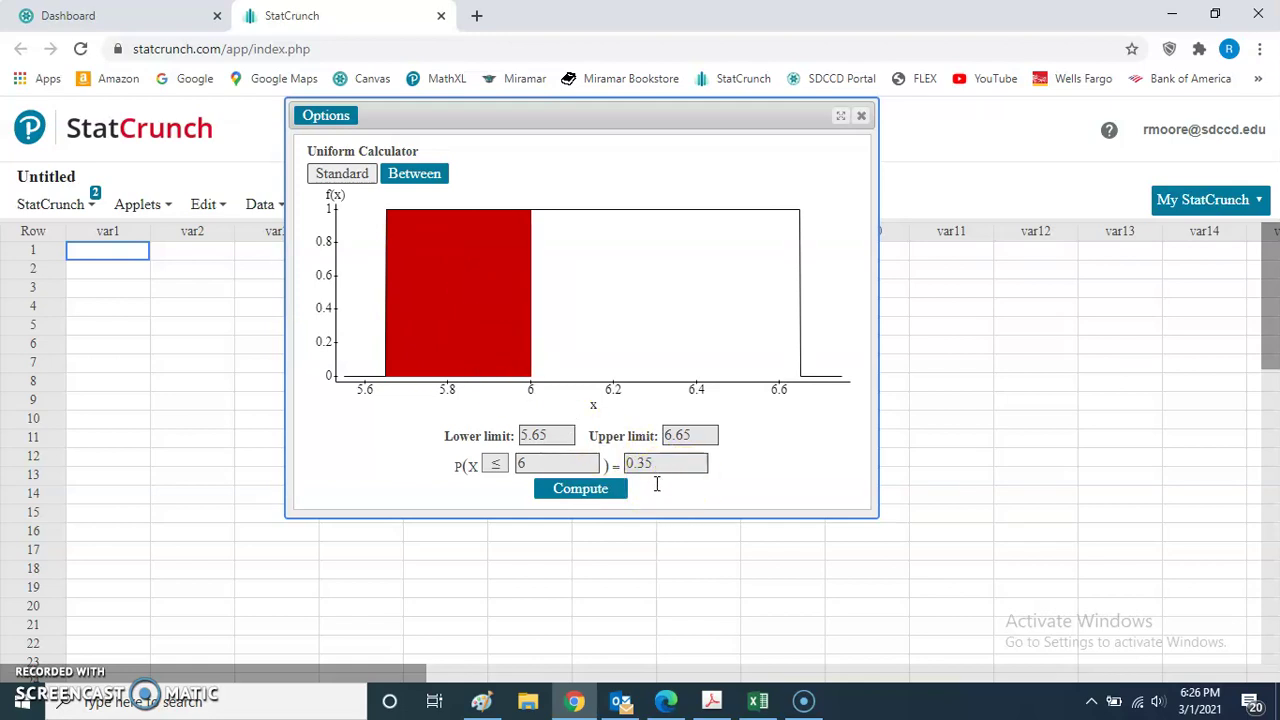
{"action": "left_click", "coordinate": [712, 700]}
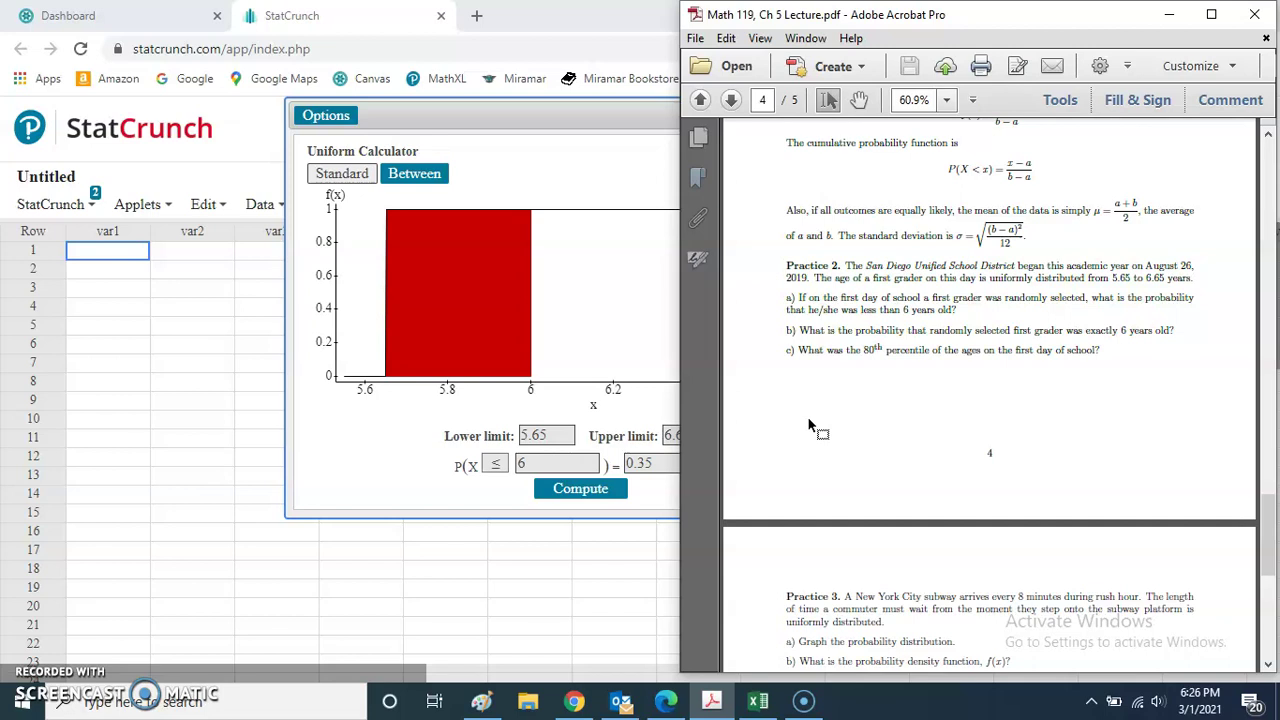
{"action": "left_click", "coordinate": [372, 438]}
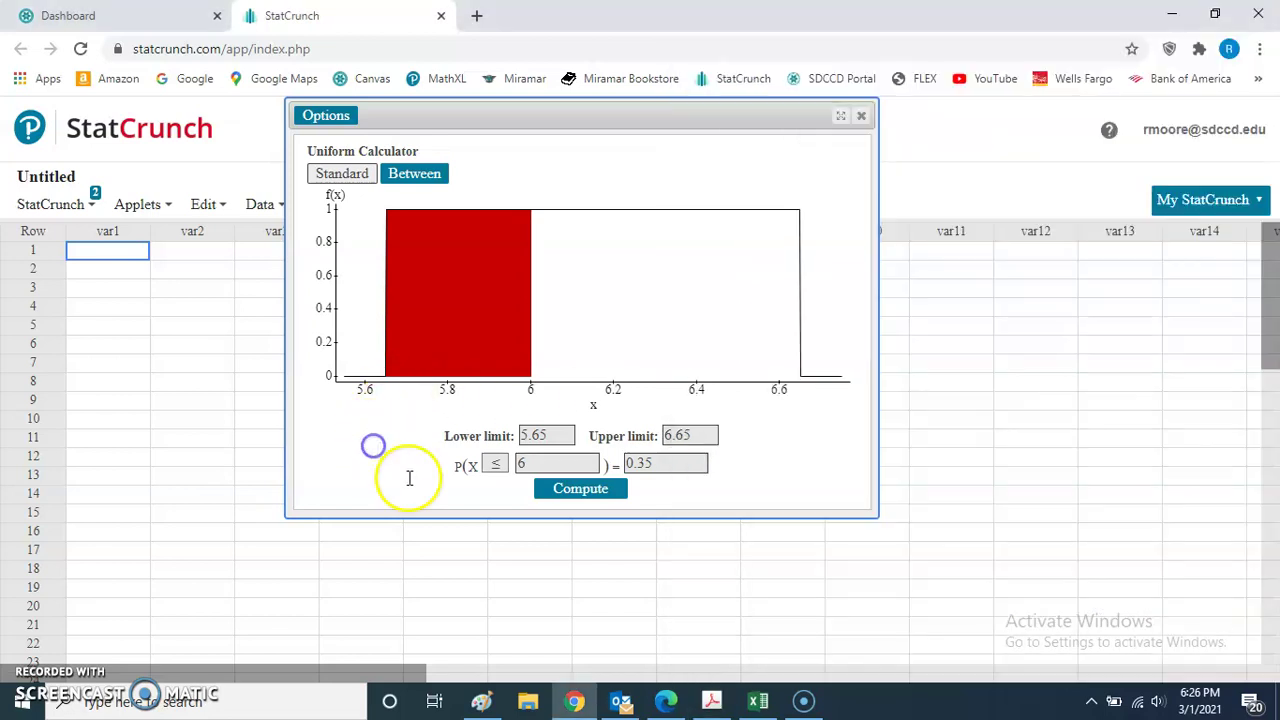
{"action": "left_click", "coordinate": [495, 464]}
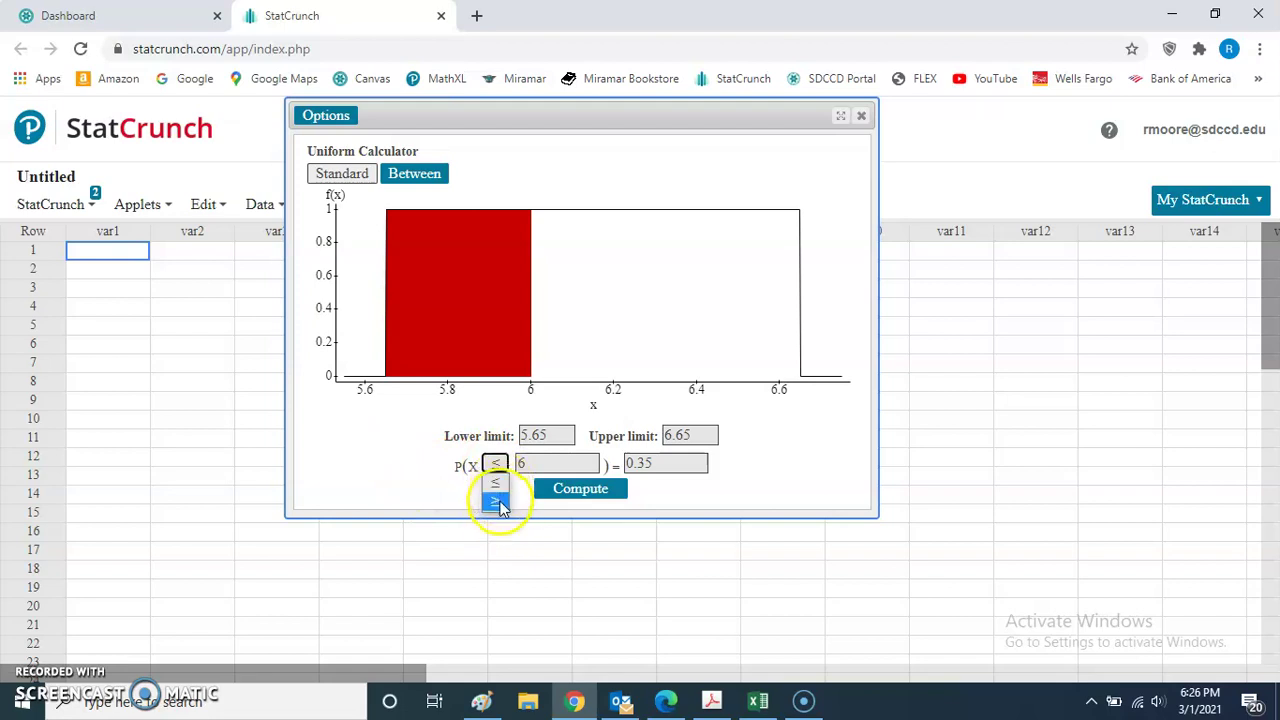
{"action": "left_click", "coordinate": [418, 480]}
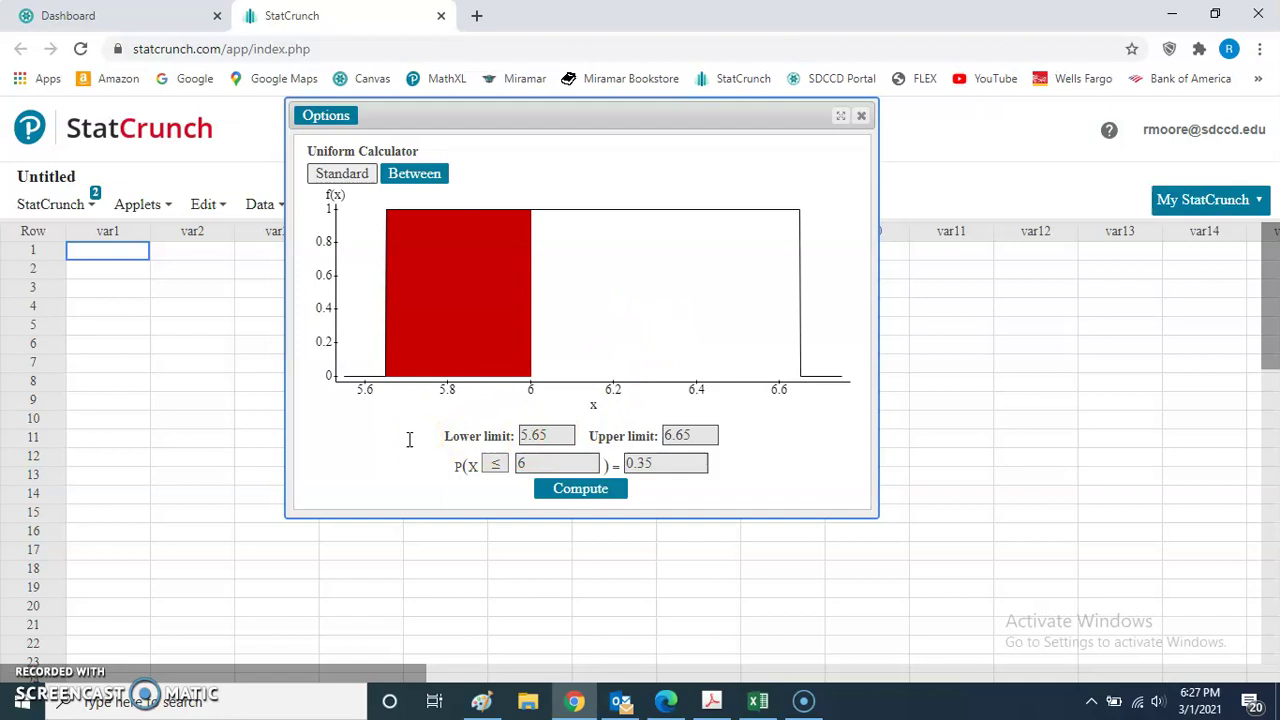
- Review Practice 2 in the lecture PDF, then check the uniform calculator's direction setting
{"action": "left_click", "coordinate": [714, 699]}
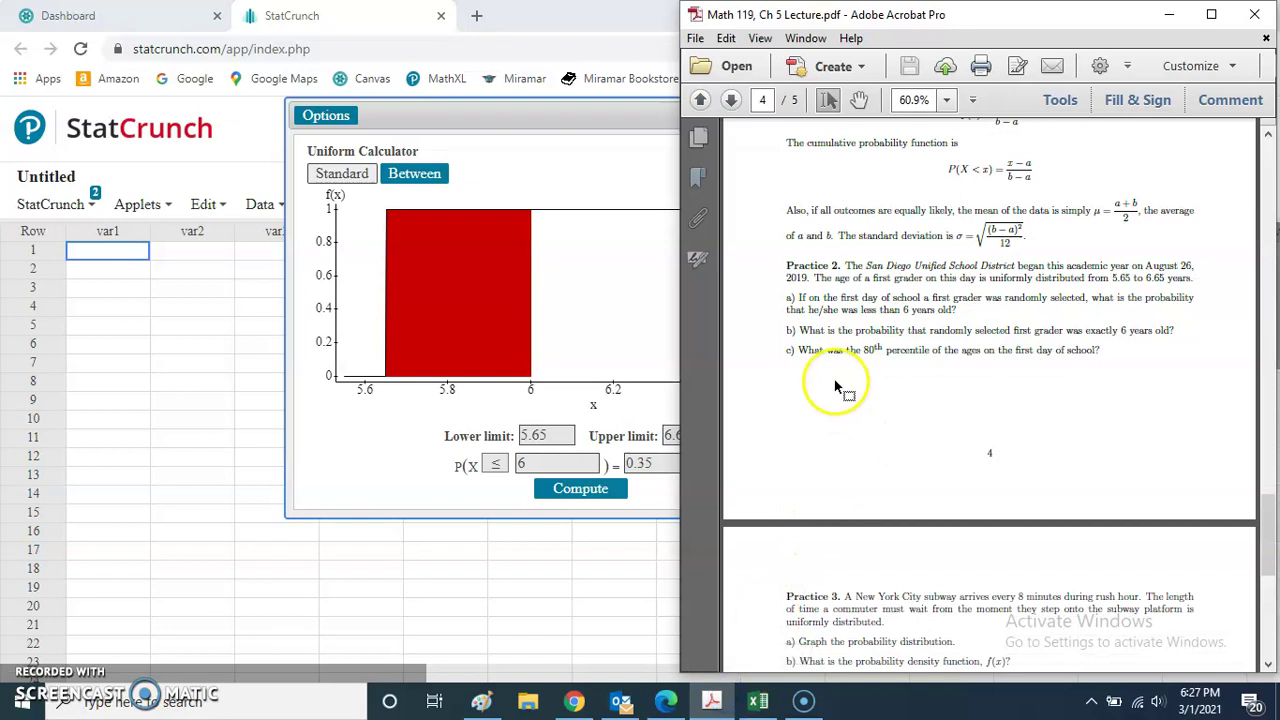
{"action": "left_click_drag", "start_coordinate": [839, 369], "coordinate": [936, 387]}
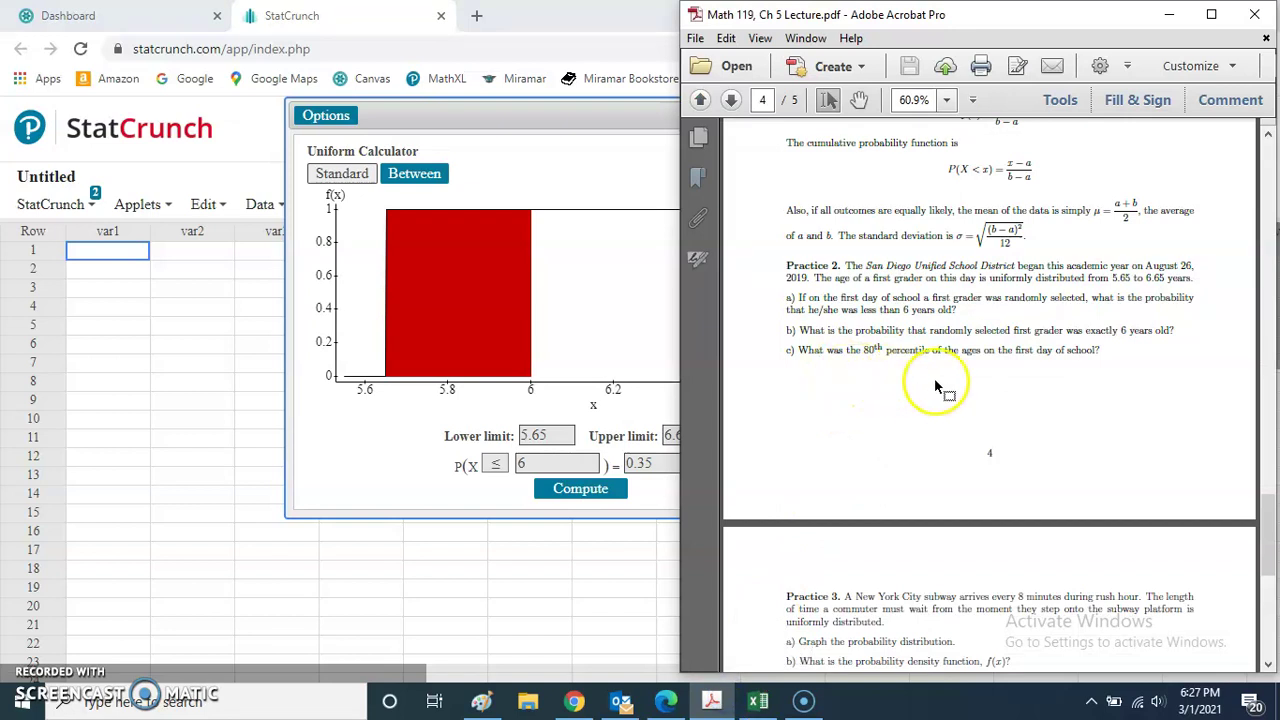
{"action": "left_click", "coordinate": [349, 465]}
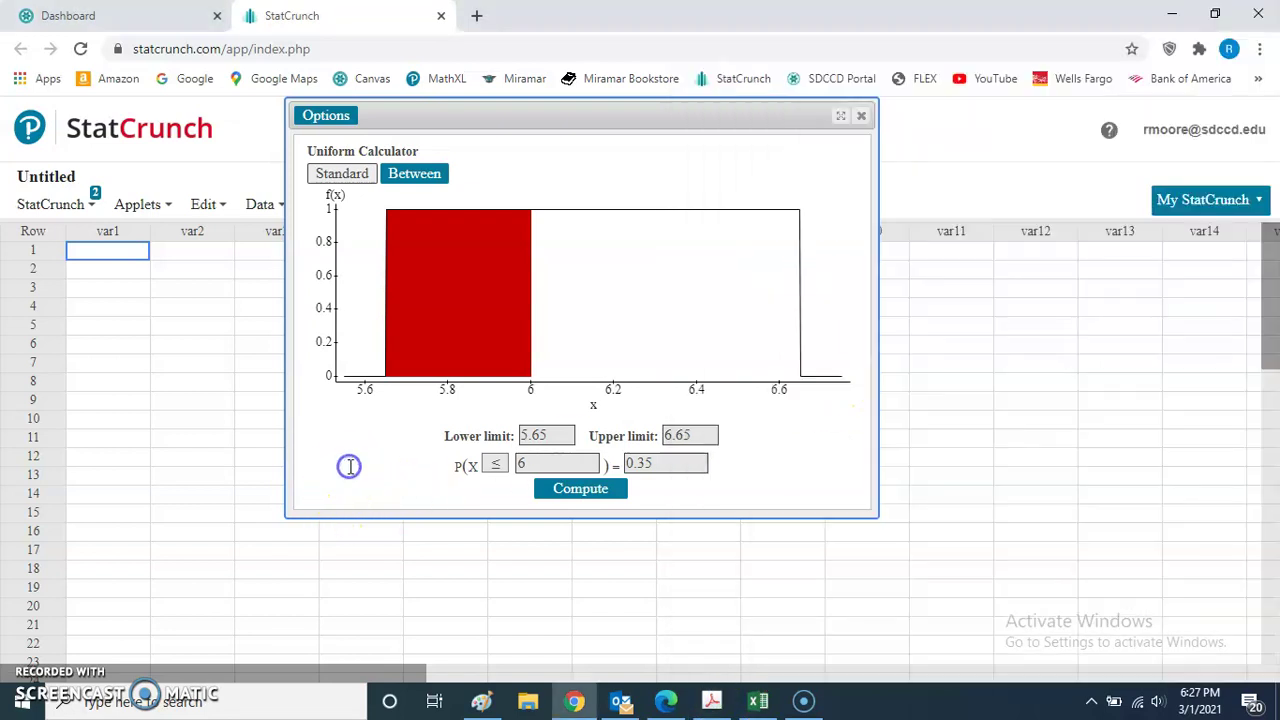
{"action": "left_click", "coordinate": [497, 462]}
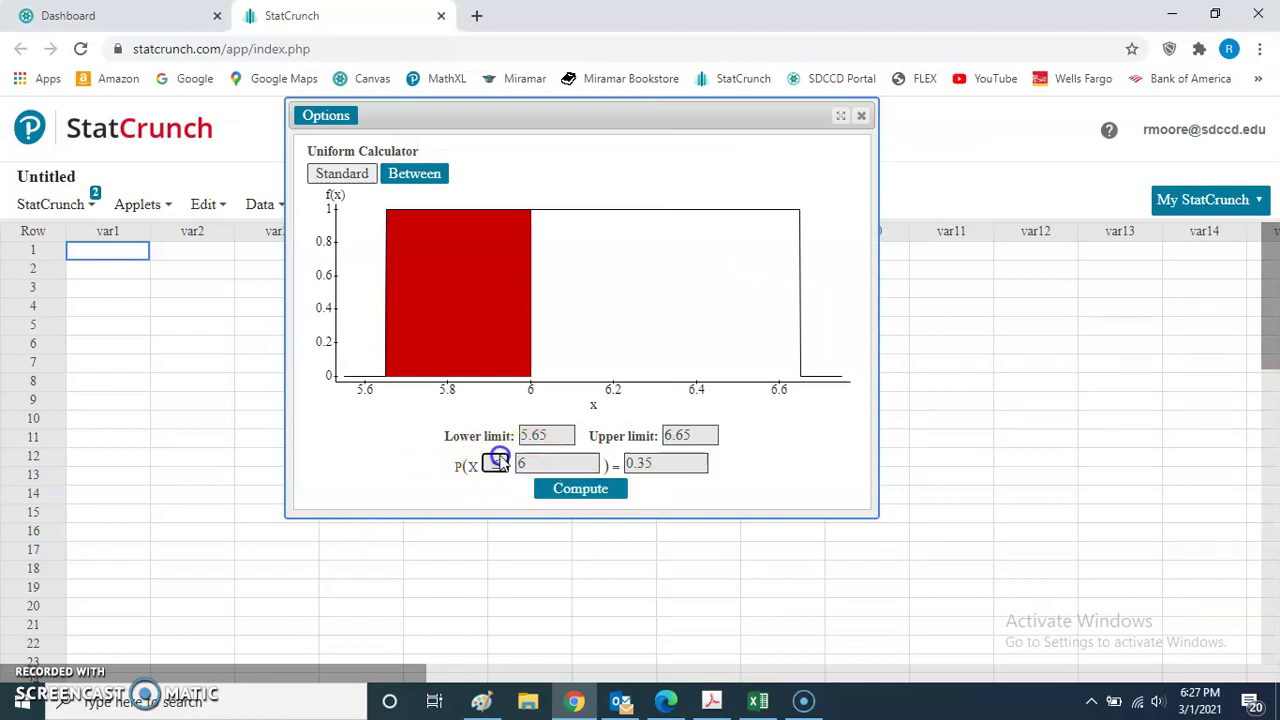
- Clear the X cutoff and enter probability 0.80 to compute the 80th percentile
{"action": "left_click", "coordinate": [558, 456]}
{"action": "key", "text": "BackSpace"}
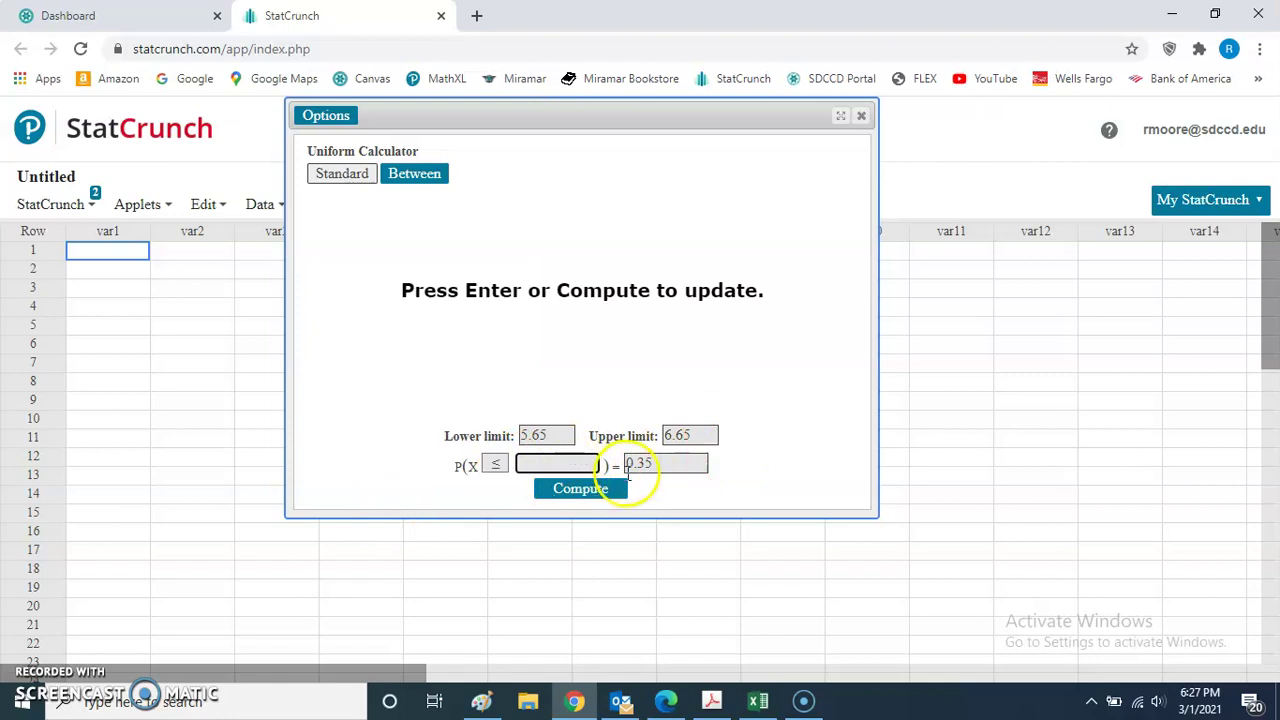
{"action": "left_click", "coordinate": [686, 462]}
{"action": "key", "text": "BackSpace"}
{"action": "key", "text": "BackSpace"}
{"action": "type", "text": "80"}
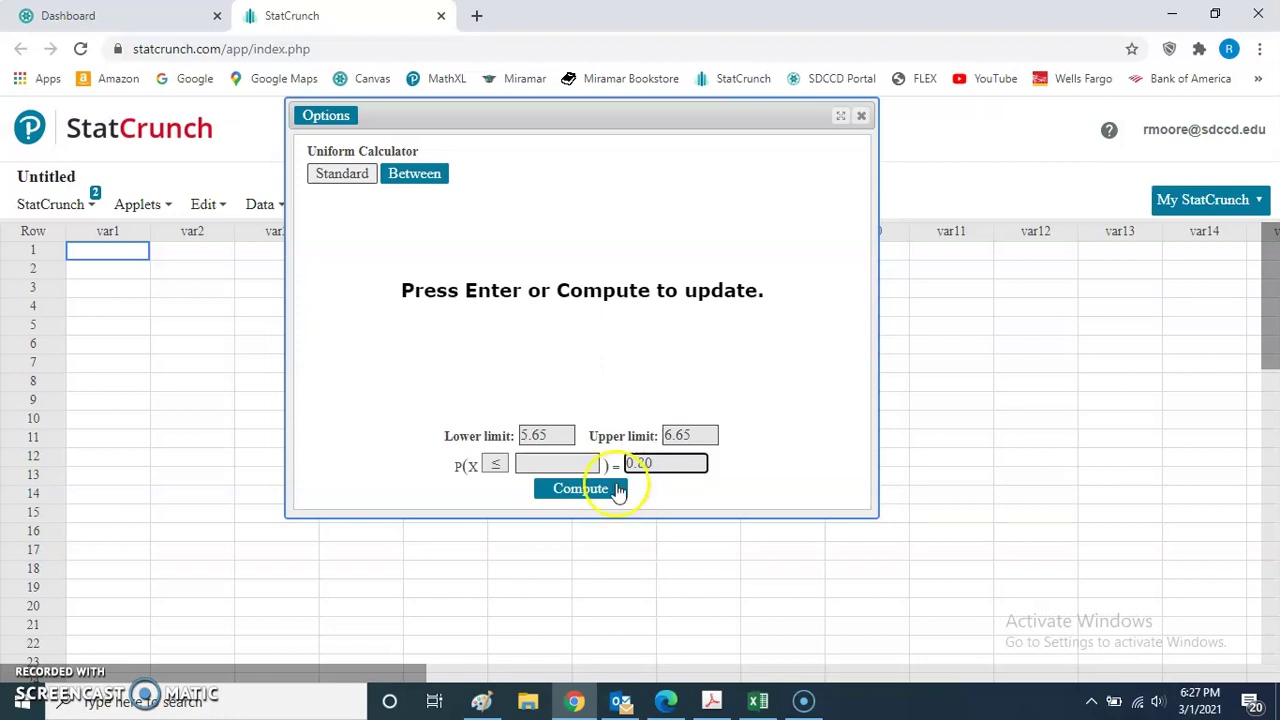
{"action": "left_click", "coordinate": [589, 497]}
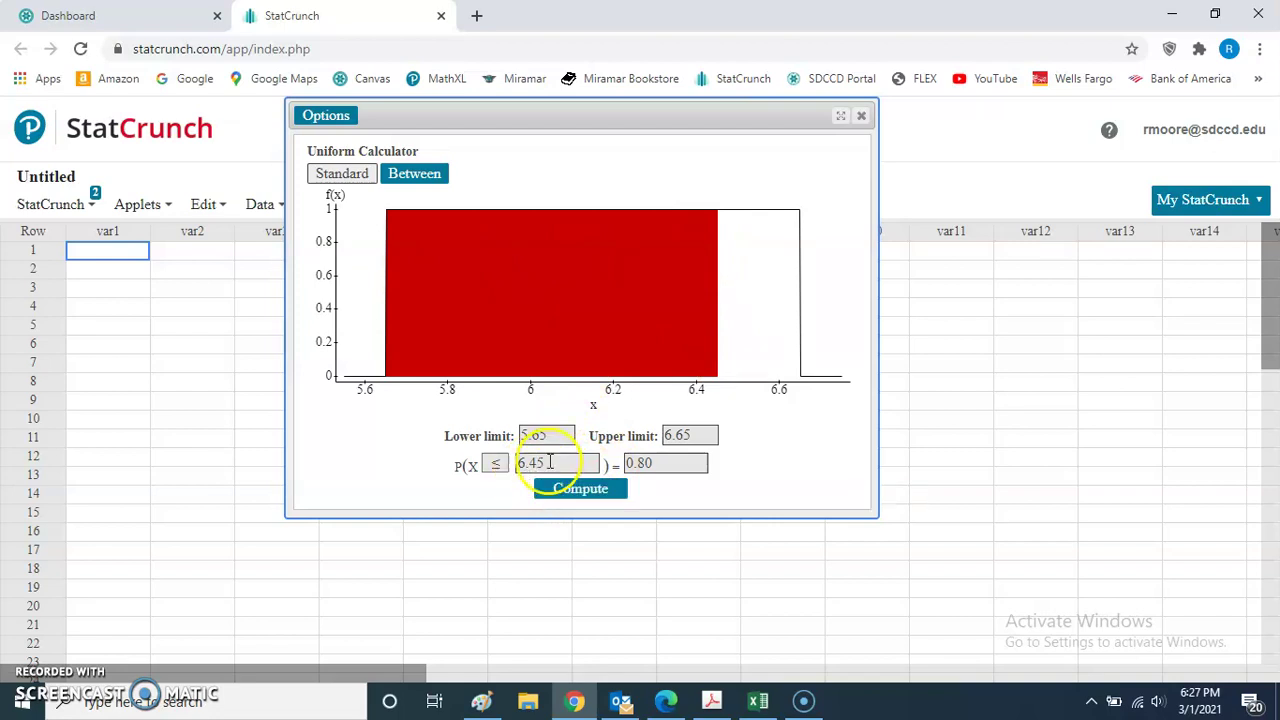
- Confirm the 80th percentile of 6.45 and bring the lecture PDF back in front
{"action": "double_click", "coordinate": [512, 456]}
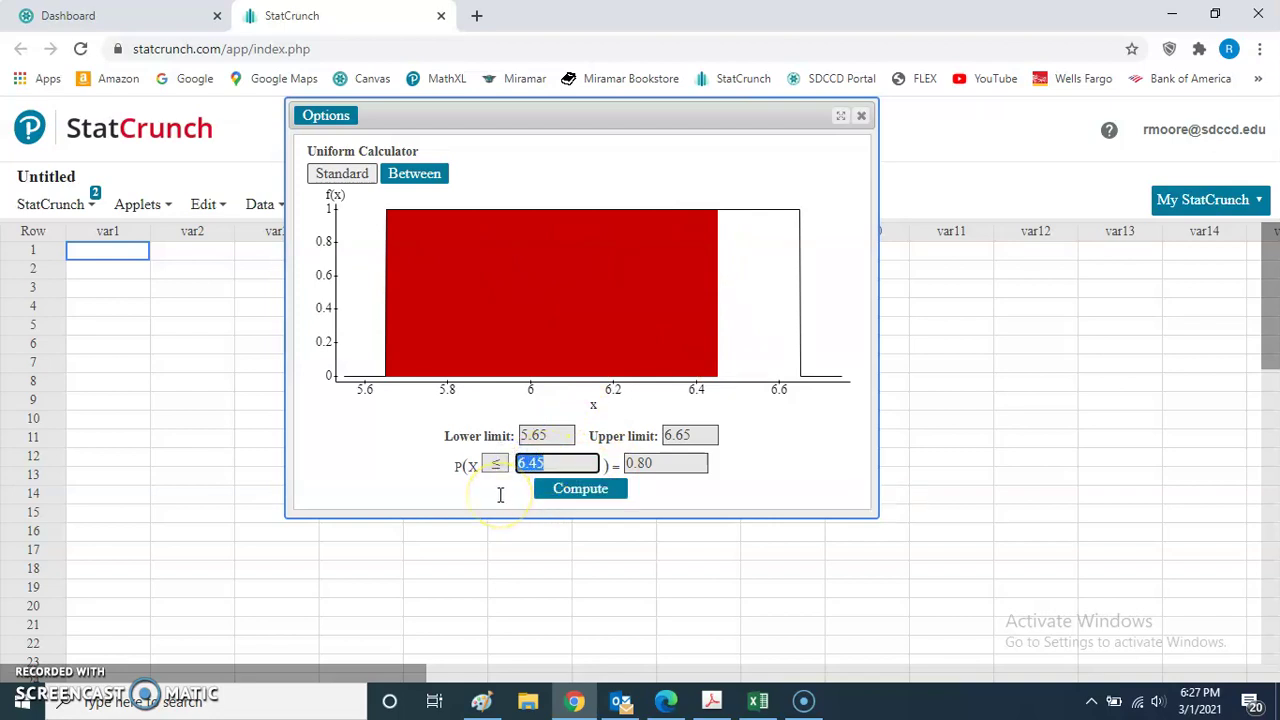
{"action": "left_click", "coordinate": [395, 485]}
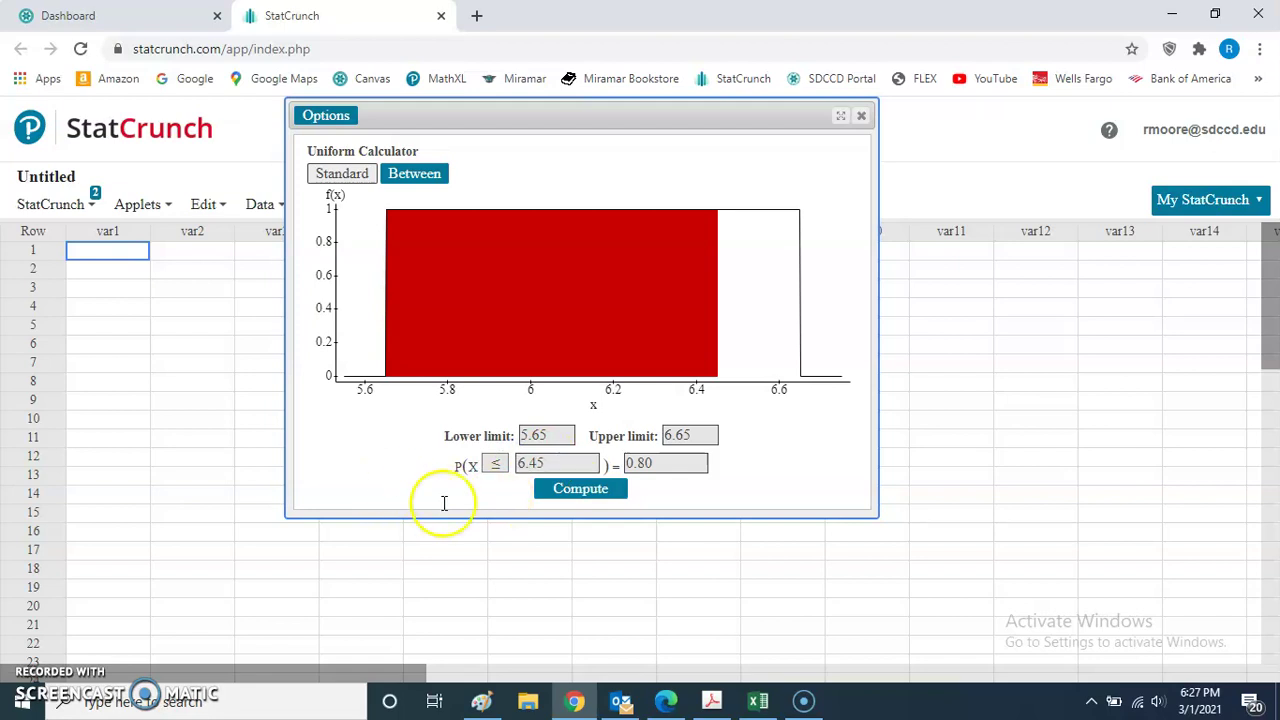
{"action": "left_click", "coordinate": [606, 490]}
{"action": "left_click", "coordinate": [537, 464]}
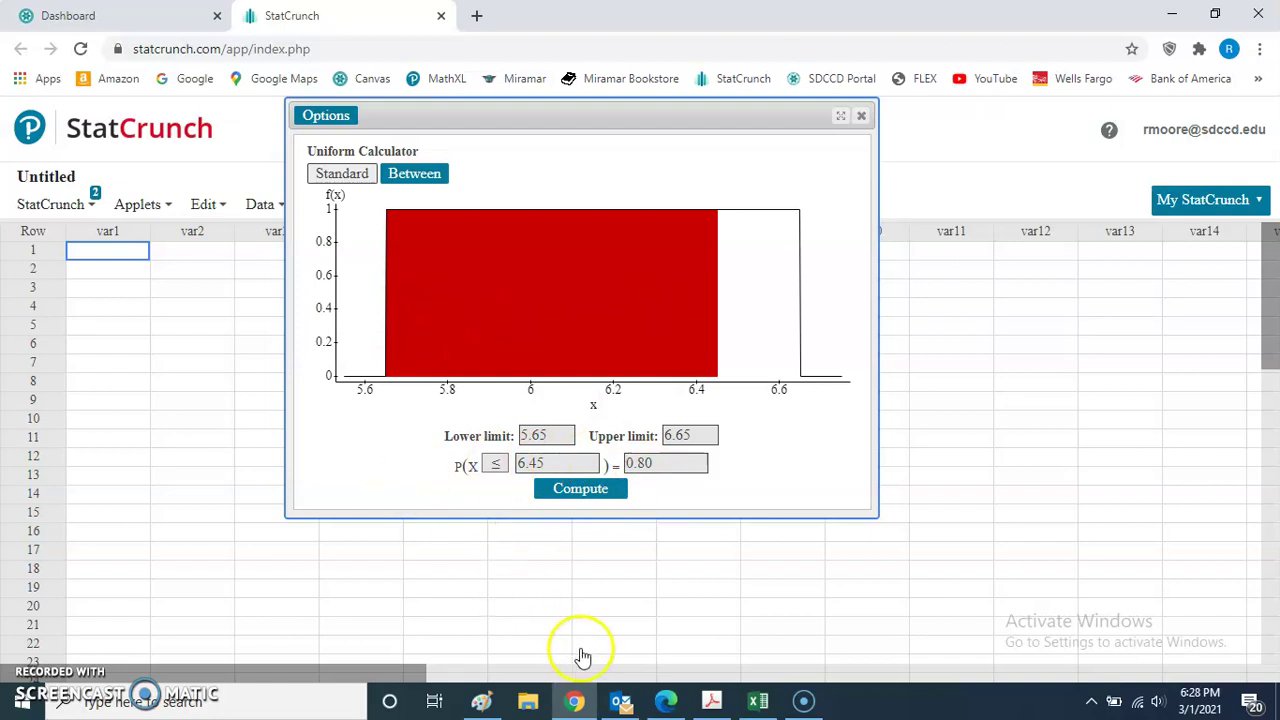
{"action": "left_click", "coordinate": [712, 700]}
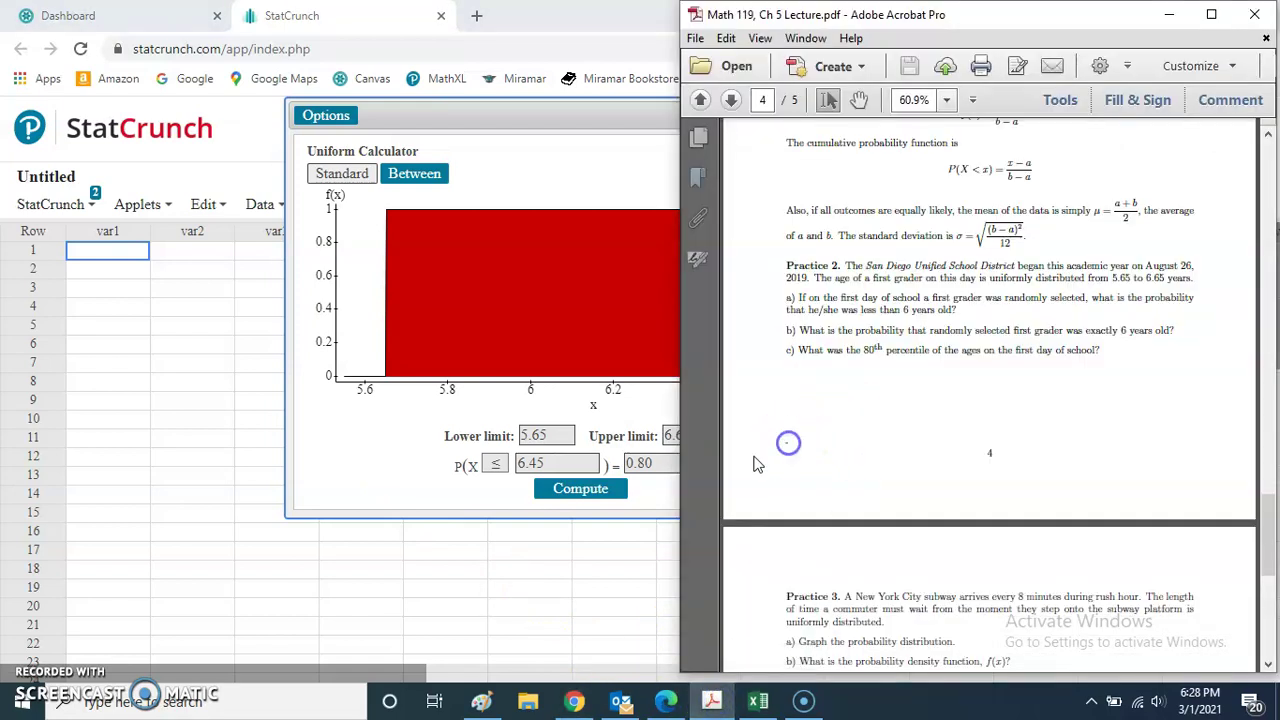
- Scroll the lecture PDF down to page 5, Practice 3's subway wait-time questions
{"action": "scroll", "coordinate": [757, 464], "scroll_direction": "down", "scroll_amount": 5}
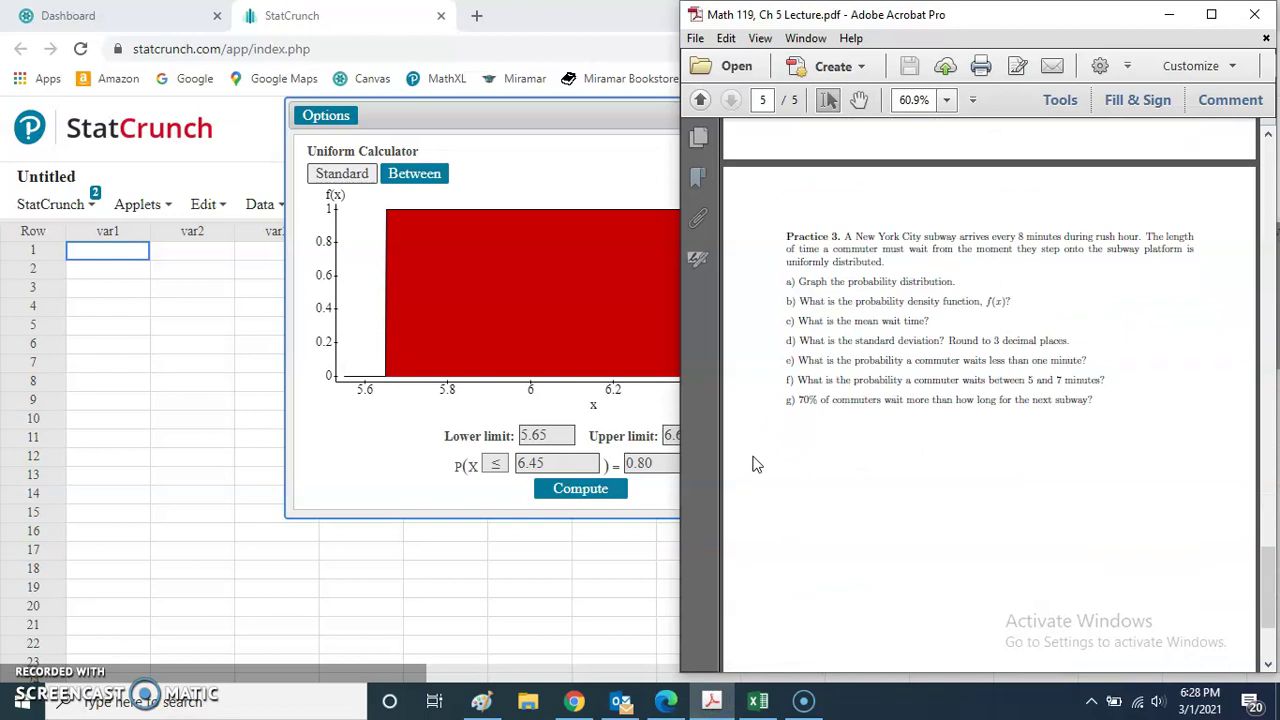
- Change the uniform limits from 5.65–6.65 to 0 and 8, checking the subway problem in the PDF
{"action": "left_click", "coordinate": [400, 430]}
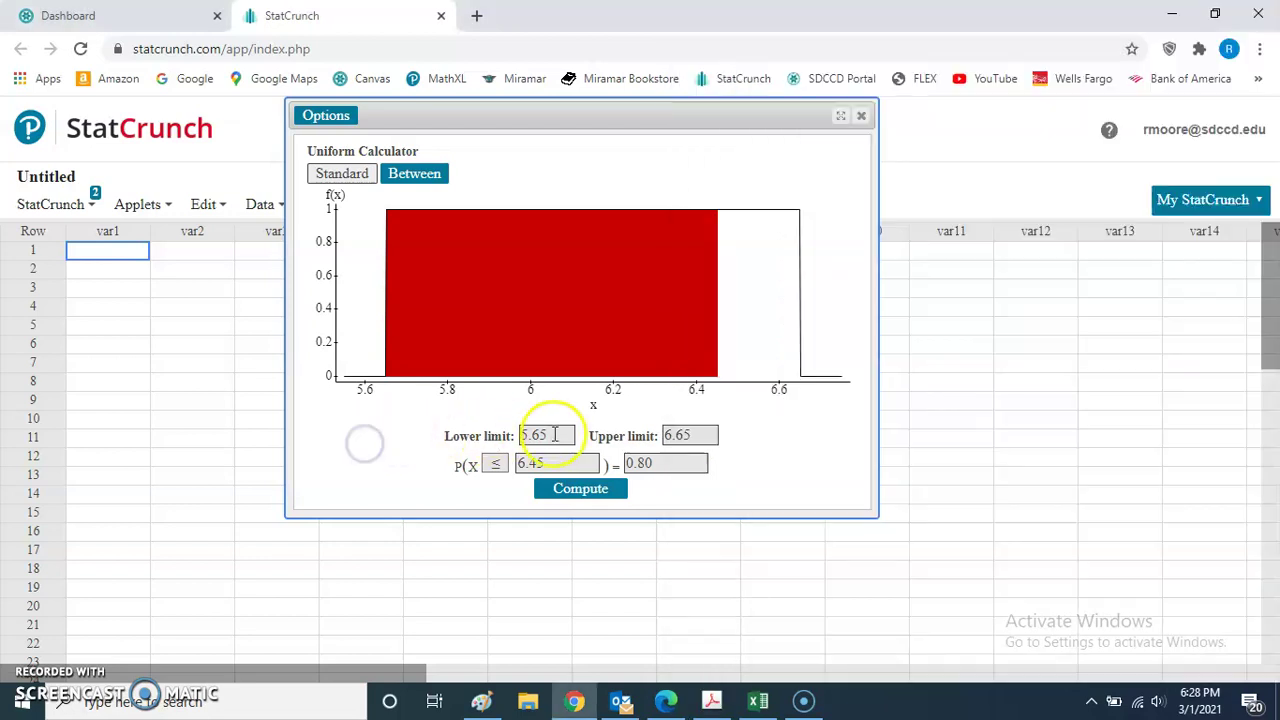
{"action": "left_click_drag", "start_coordinate": [556, 436], "coordinate": [499, 437]}
{"action": "type", "text": "0"}
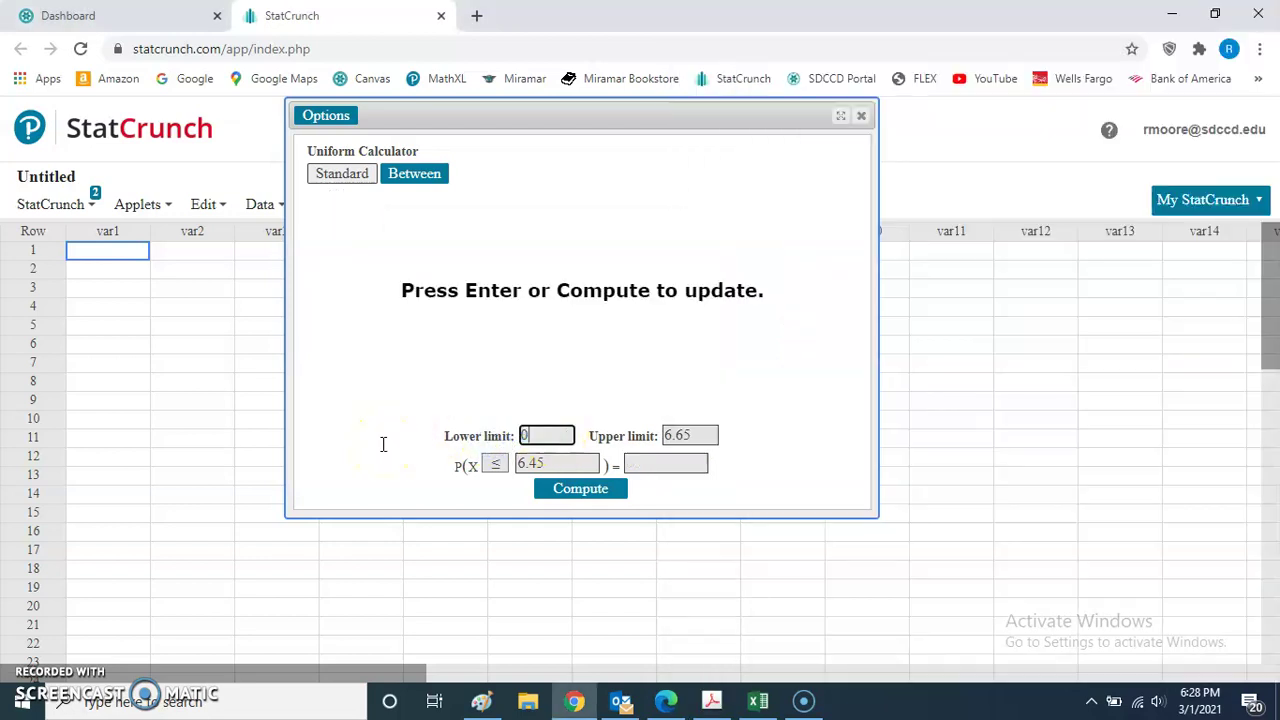
{"action": "left_click_drag", "start_coordinate": [700, 435], "coordinate": [651, 437]}
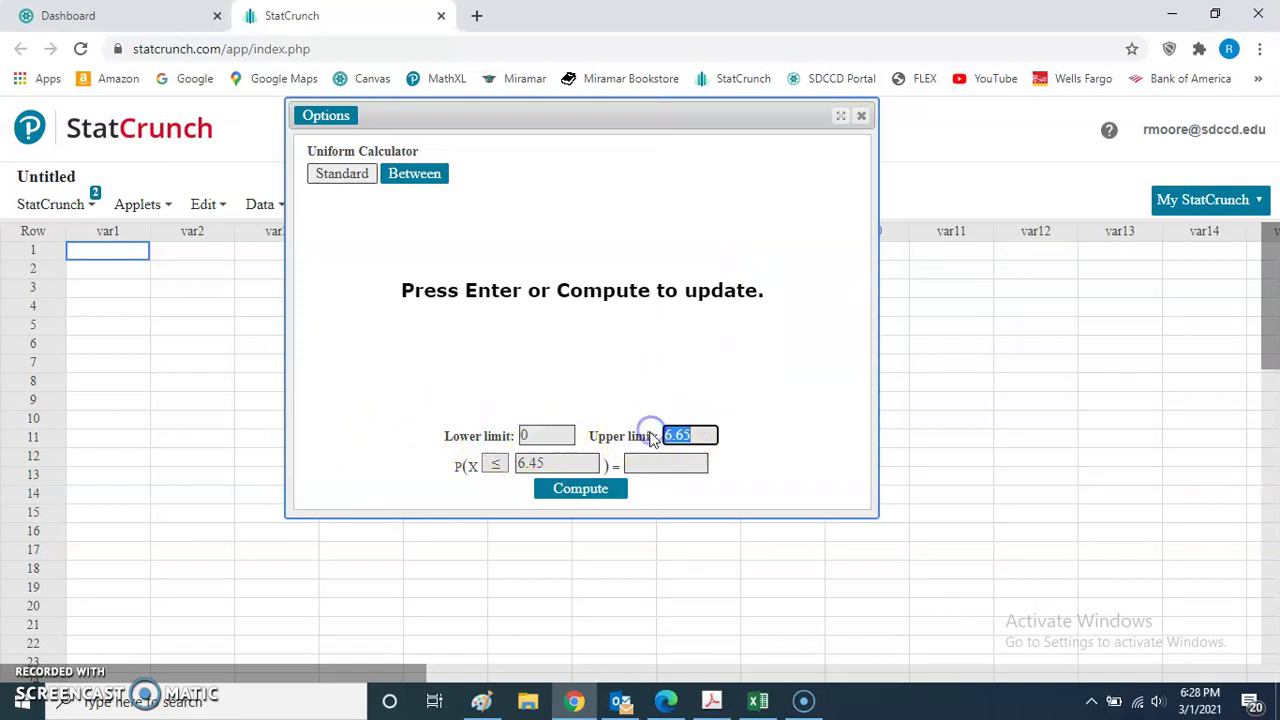
{"action": "type", "text": "8"}
{"action": "left_click", "coordinate": [386, 449]}
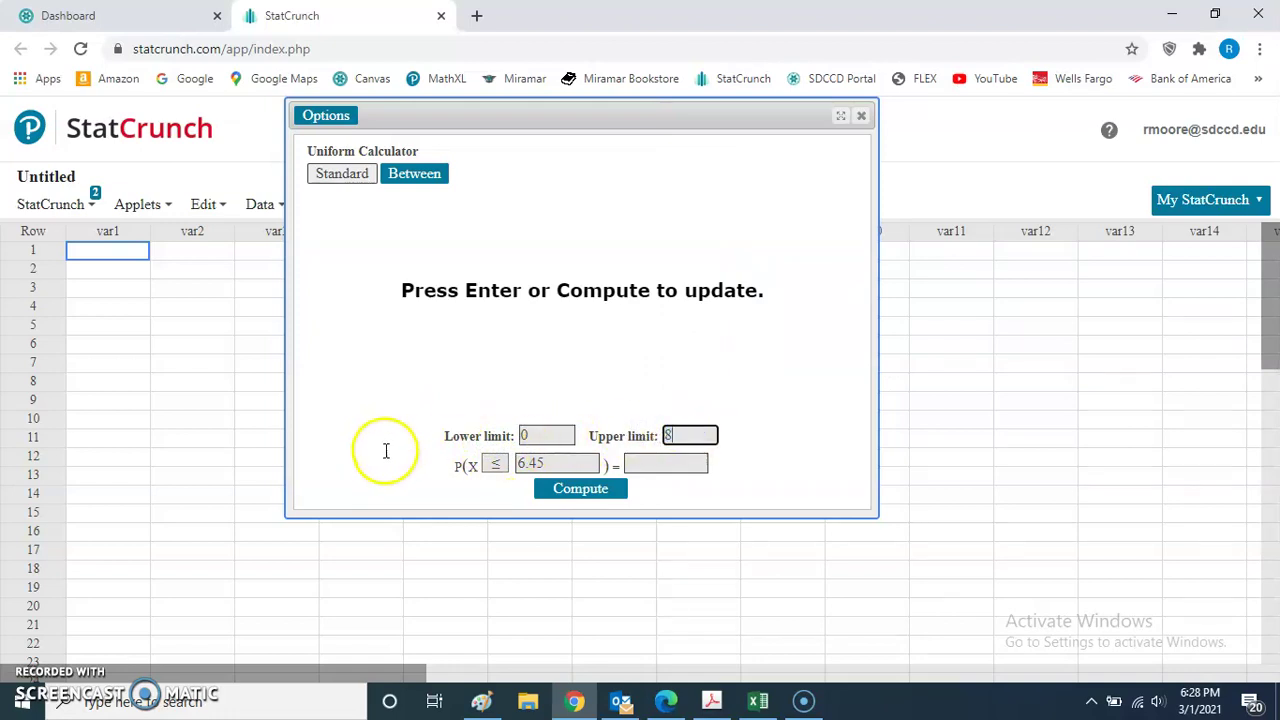
{"action": "left_click", "coordinate": [716, 702]}
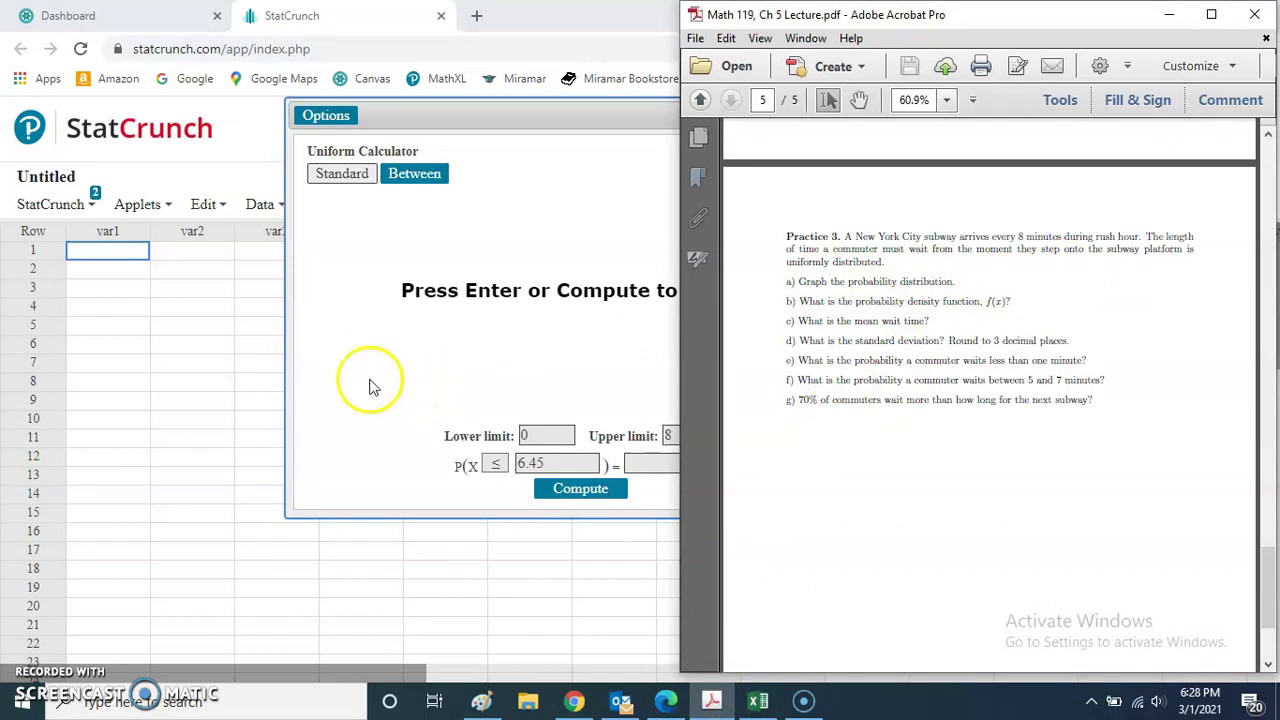
{"action": "left_click", "coordinate": [402, 462]}
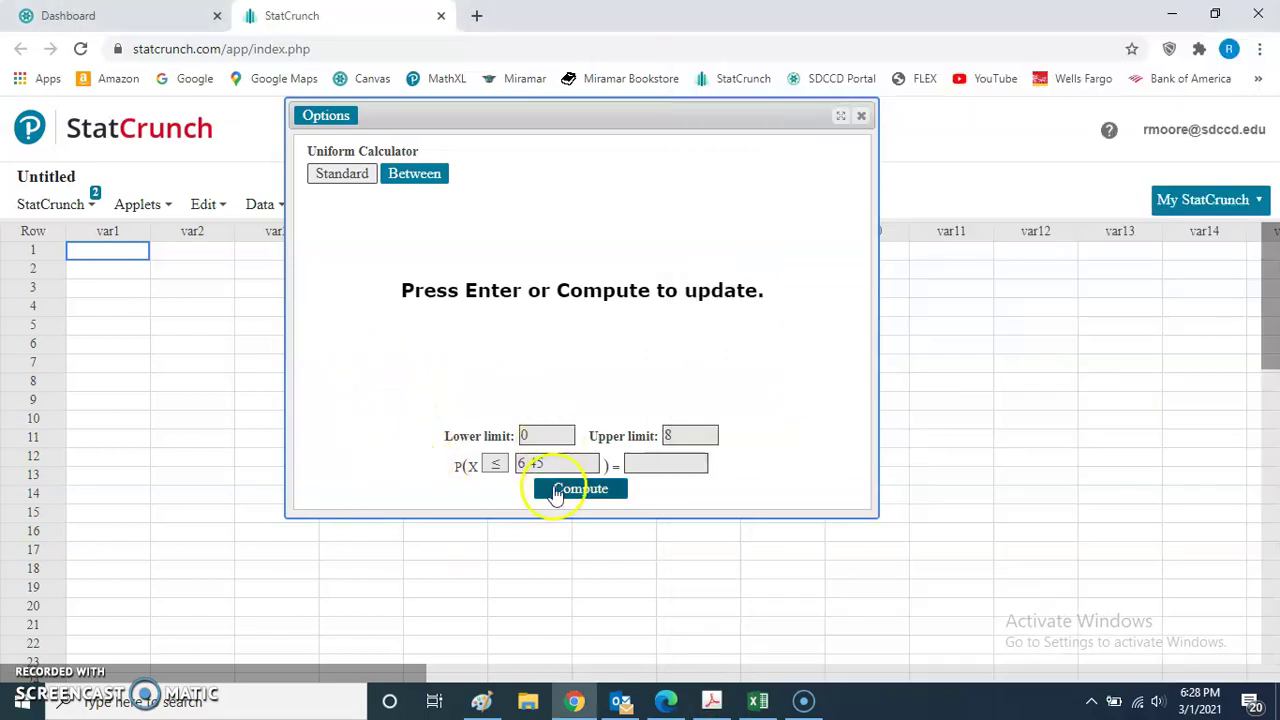
{"action": "left_click", "coordinate": [712, 700]}
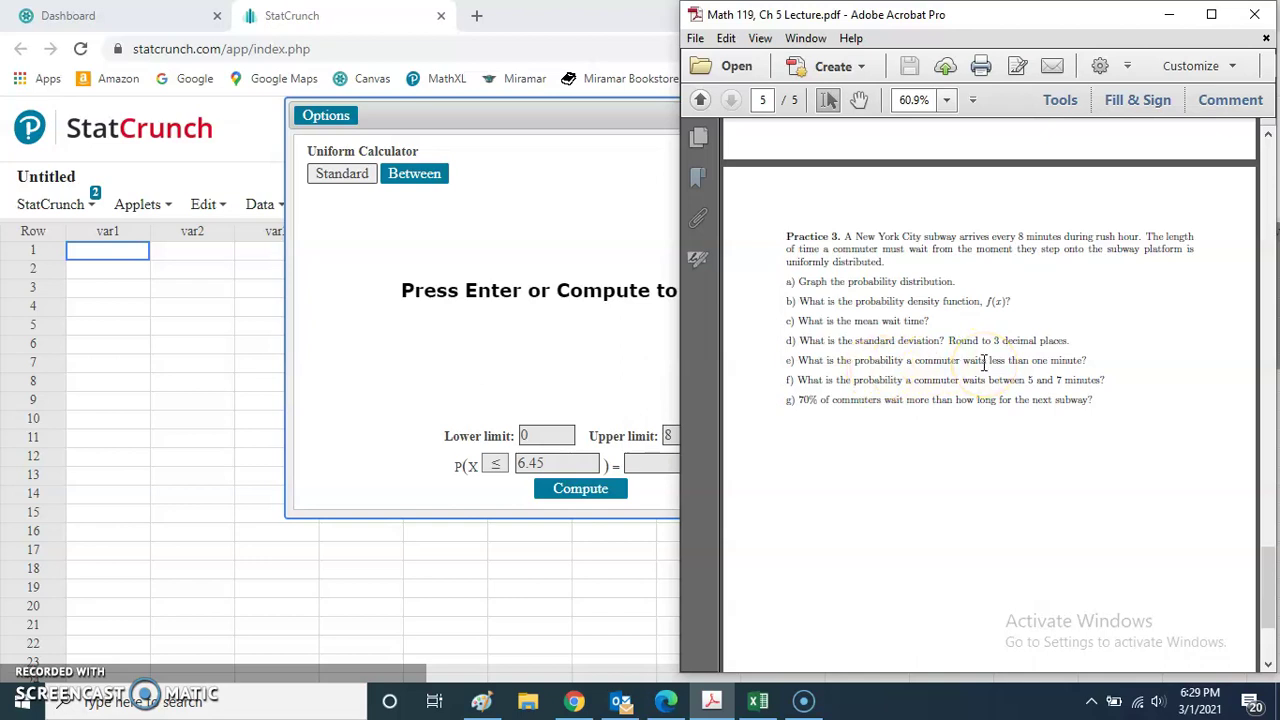
- Replace cutoff 6.45 with 1 and compute P(X ≤ 1) = 0.125
{"action": "left_click", "coordinate": [391, 434]}
{"action": "left_click_drag", "start_coordinate": [565, 463], "coordinate": [443, 470]}
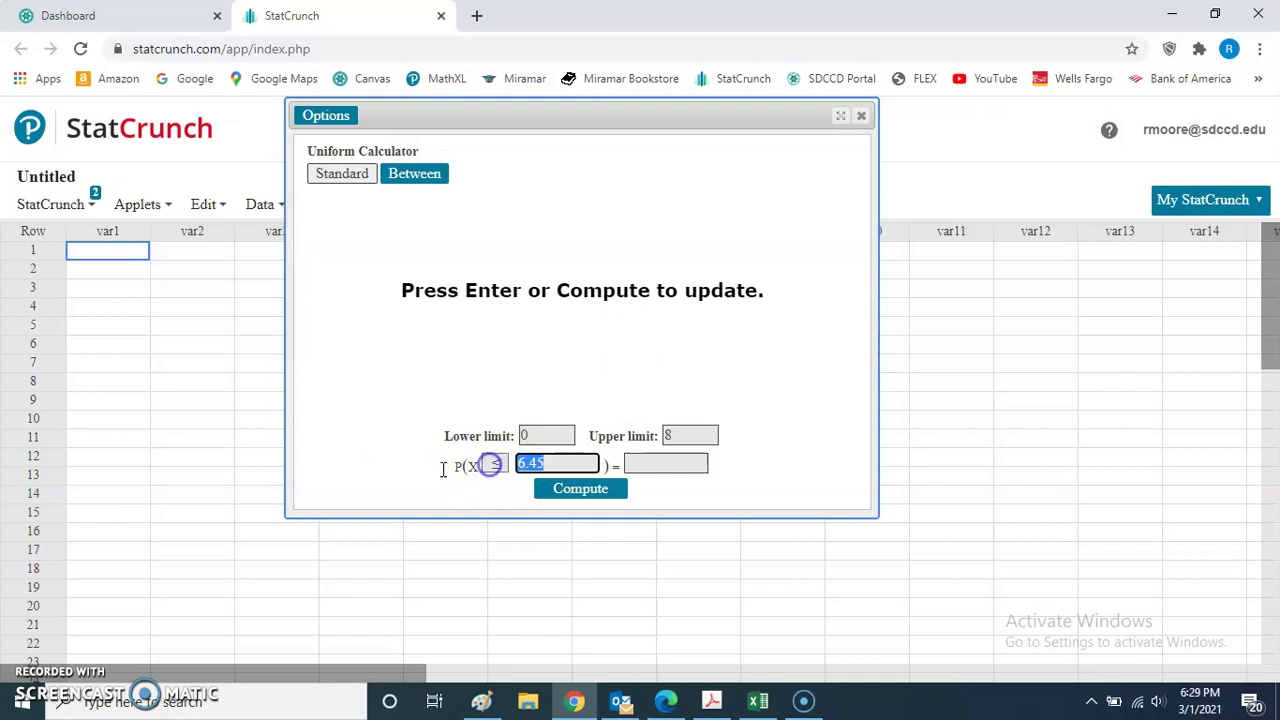
{"action": "type", "text": "1"}
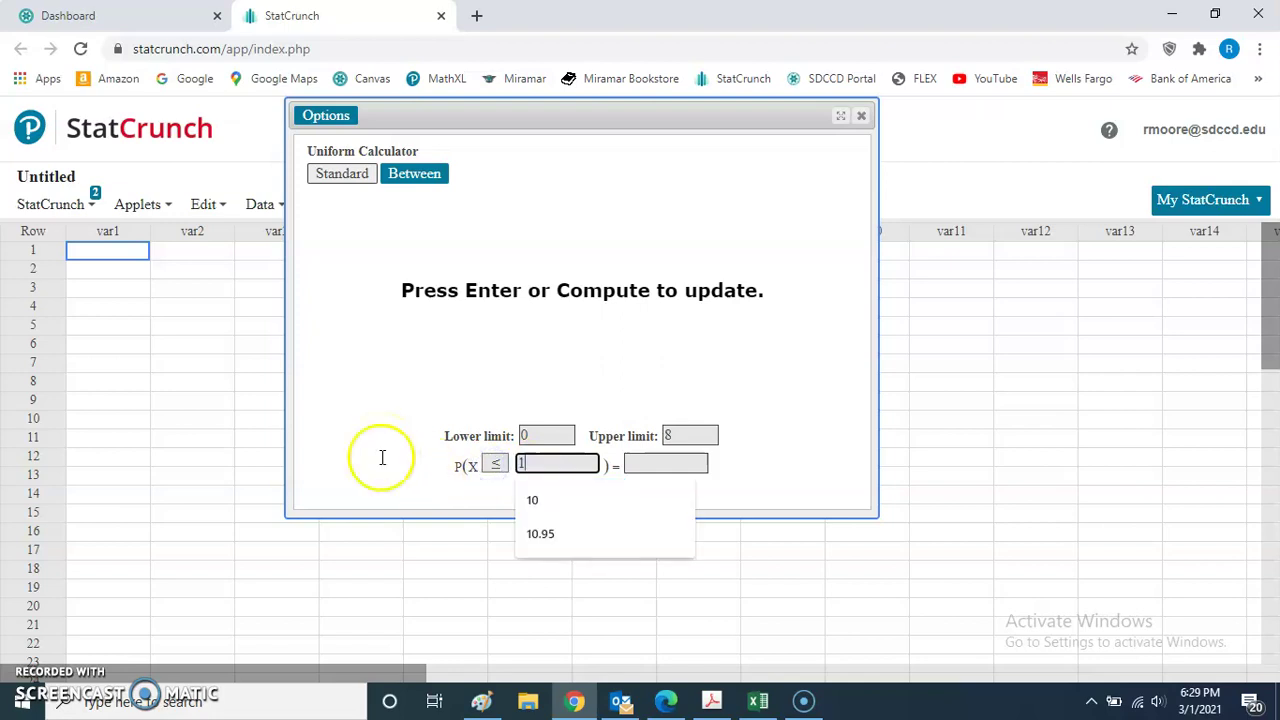
{"action": "left_click", "coordinate": [384, 452]}
{"action": "left_click", "coordinate": [571, 492]}
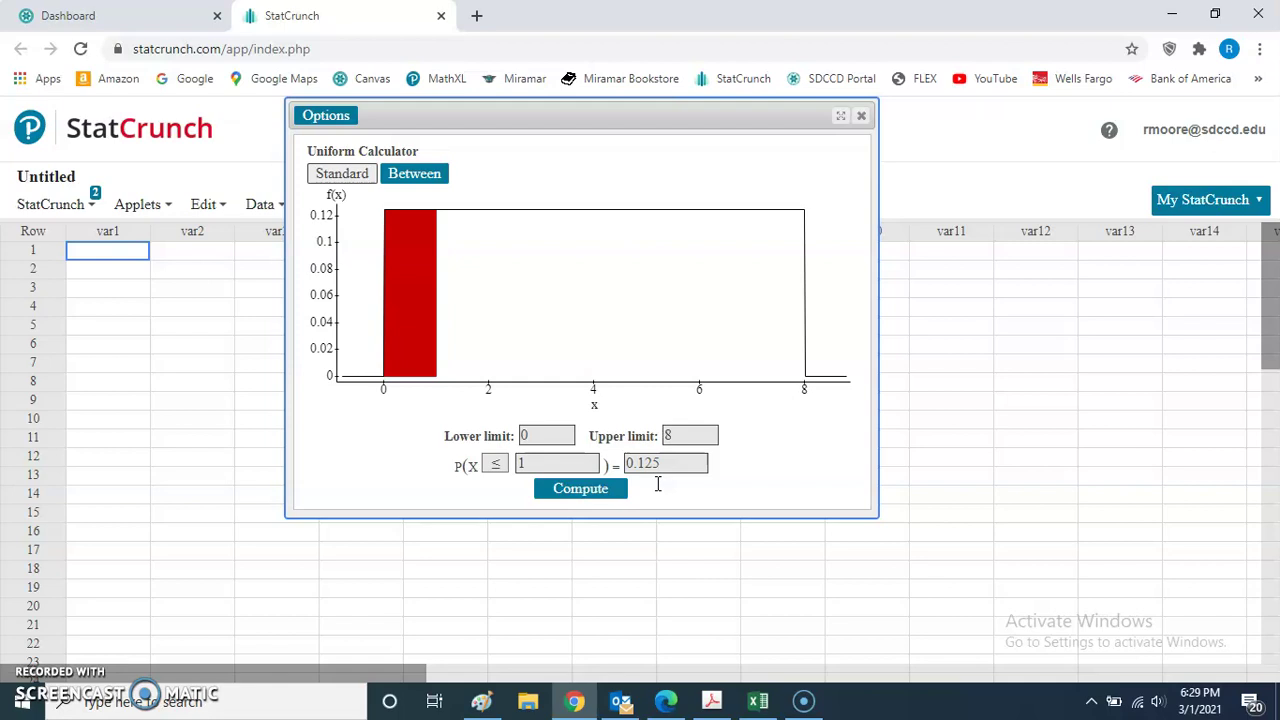
- Use the Between option with bounds 5 and 7 to compute P(5 ≤ X ≤ 7) = 0.25
{"action": "left_click", "coordinate": [714, 700]}
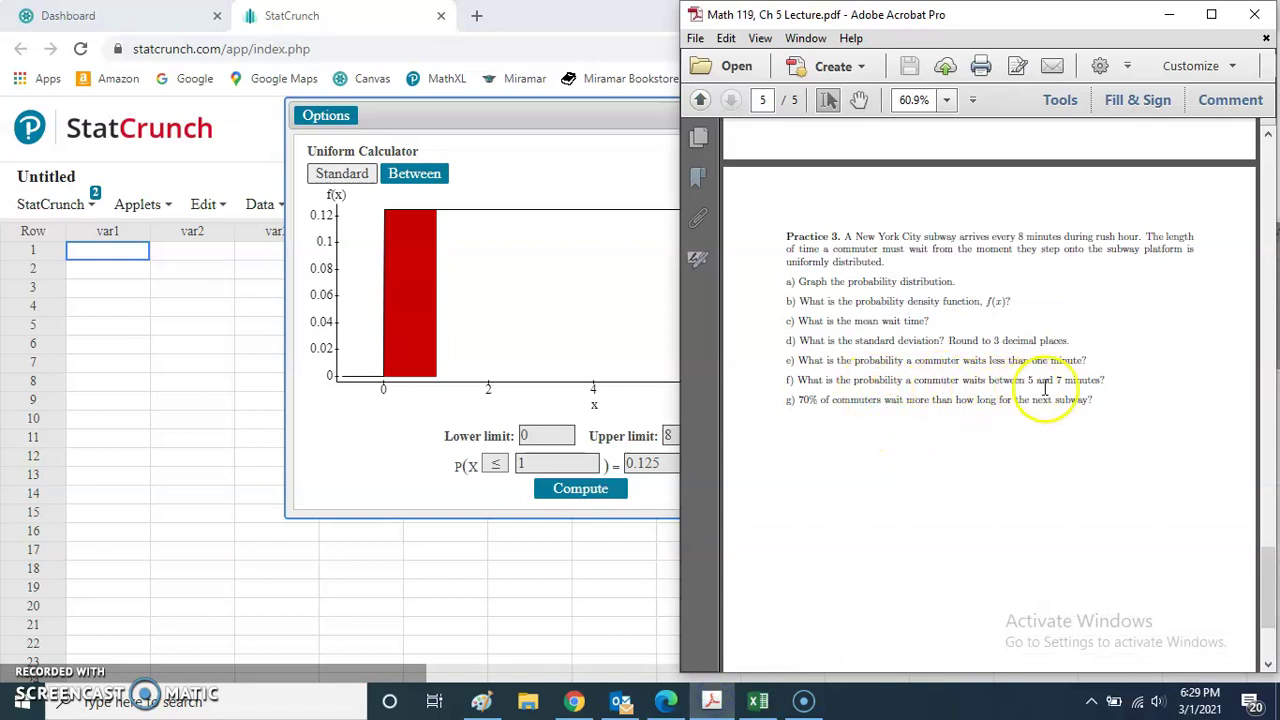
{"action": "left_click", "coordinate": [324, 449]}
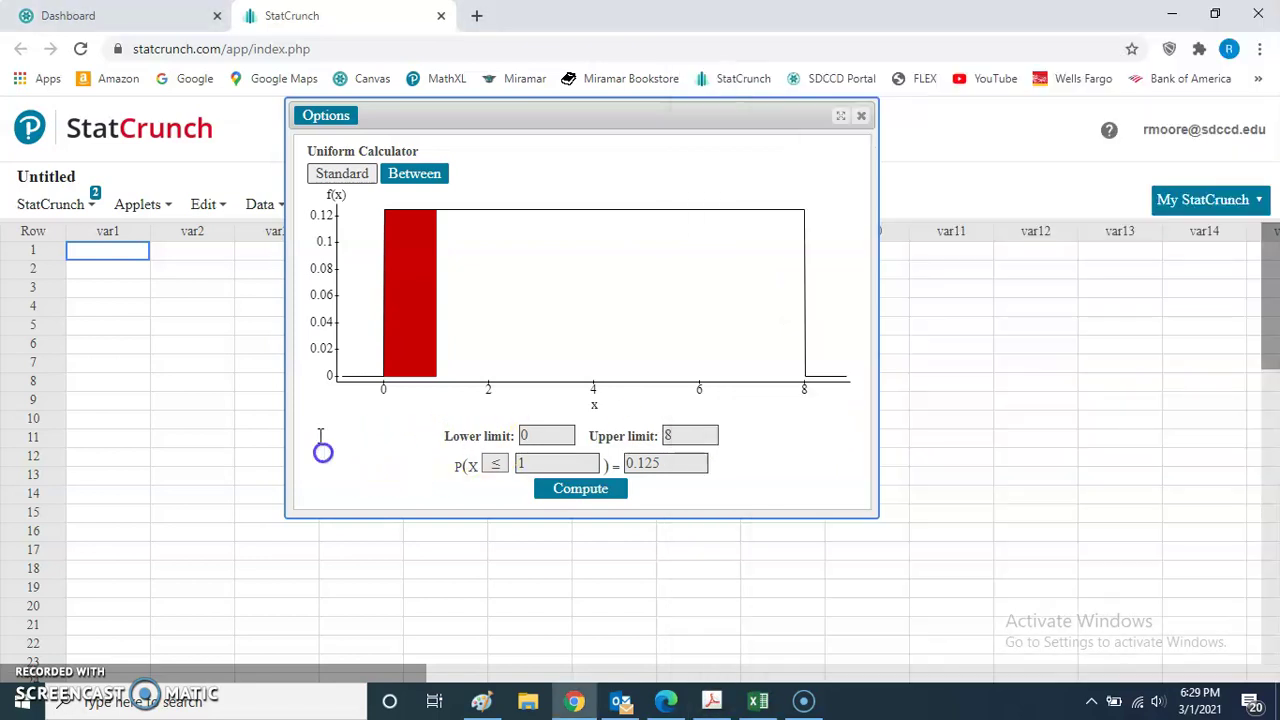
{"action": "left_click", "coordinate": [424, 180]}
{"action": "double_click", "coordinate": [480, 461]}
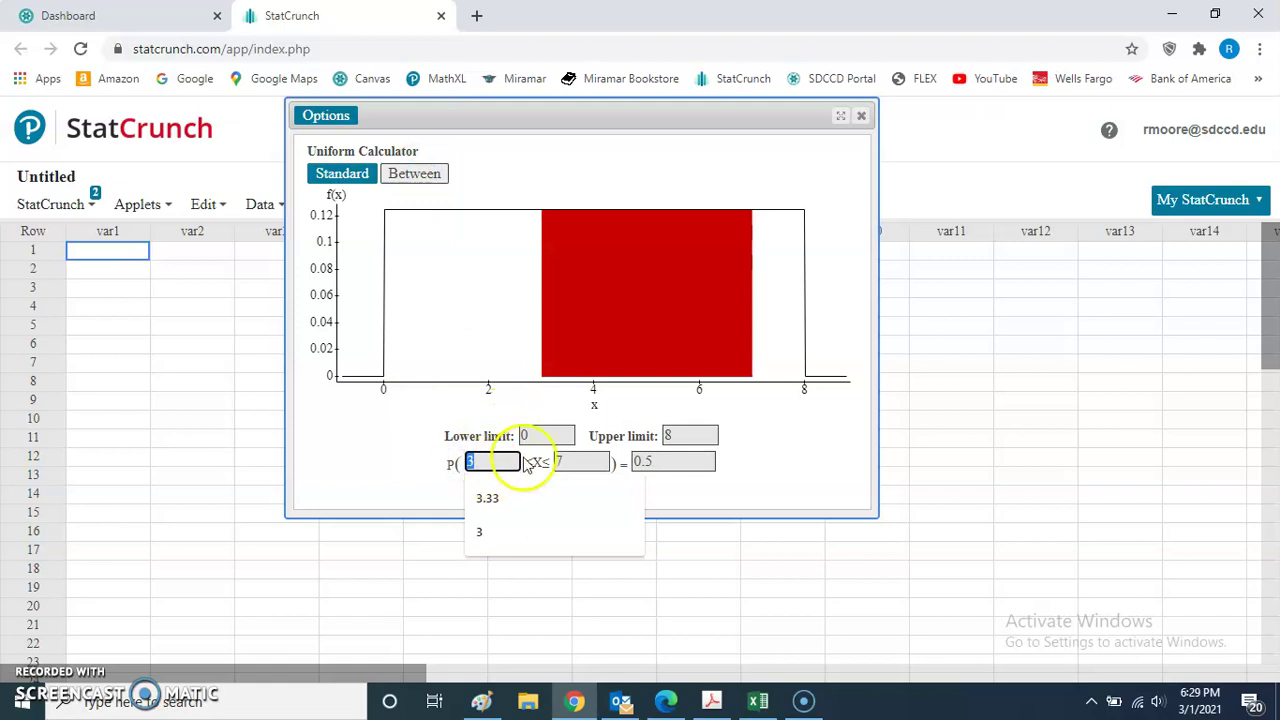
{"action": "type", "text": "5"}
{"action": "left_click", "coordinate": [572, 461]}
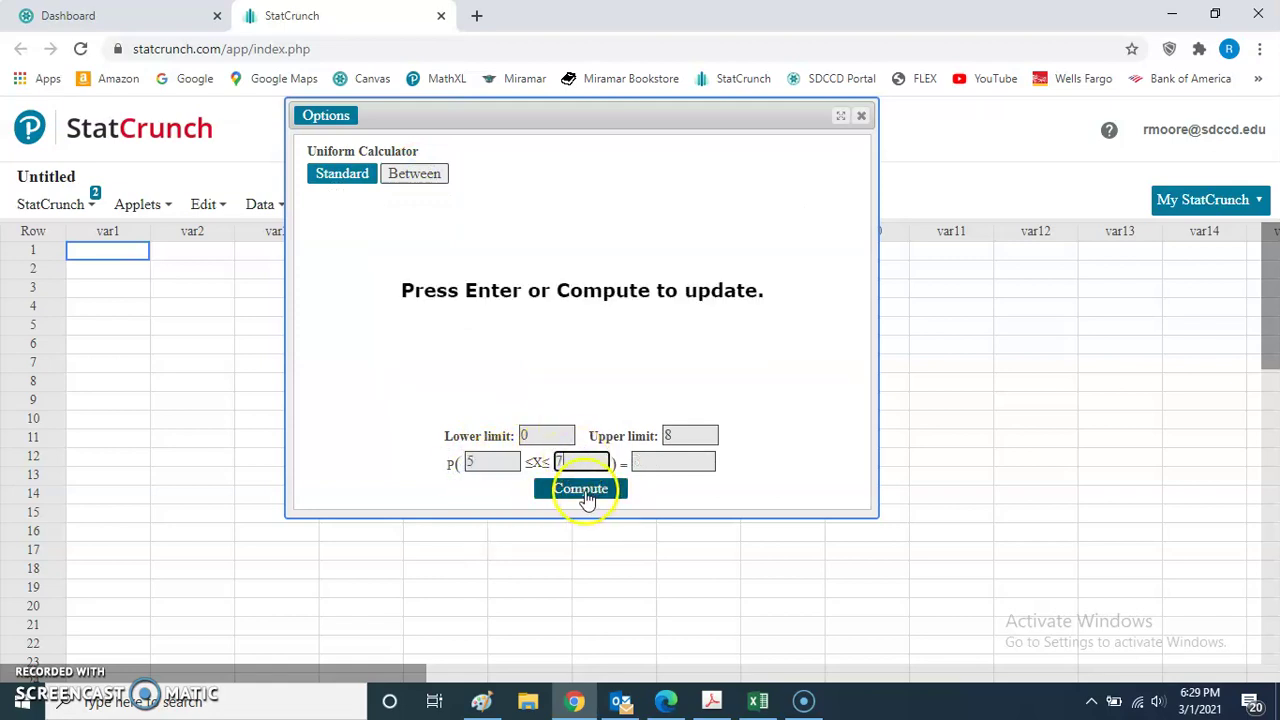
{"action": "left_click", "coordinate": [583, 492]}
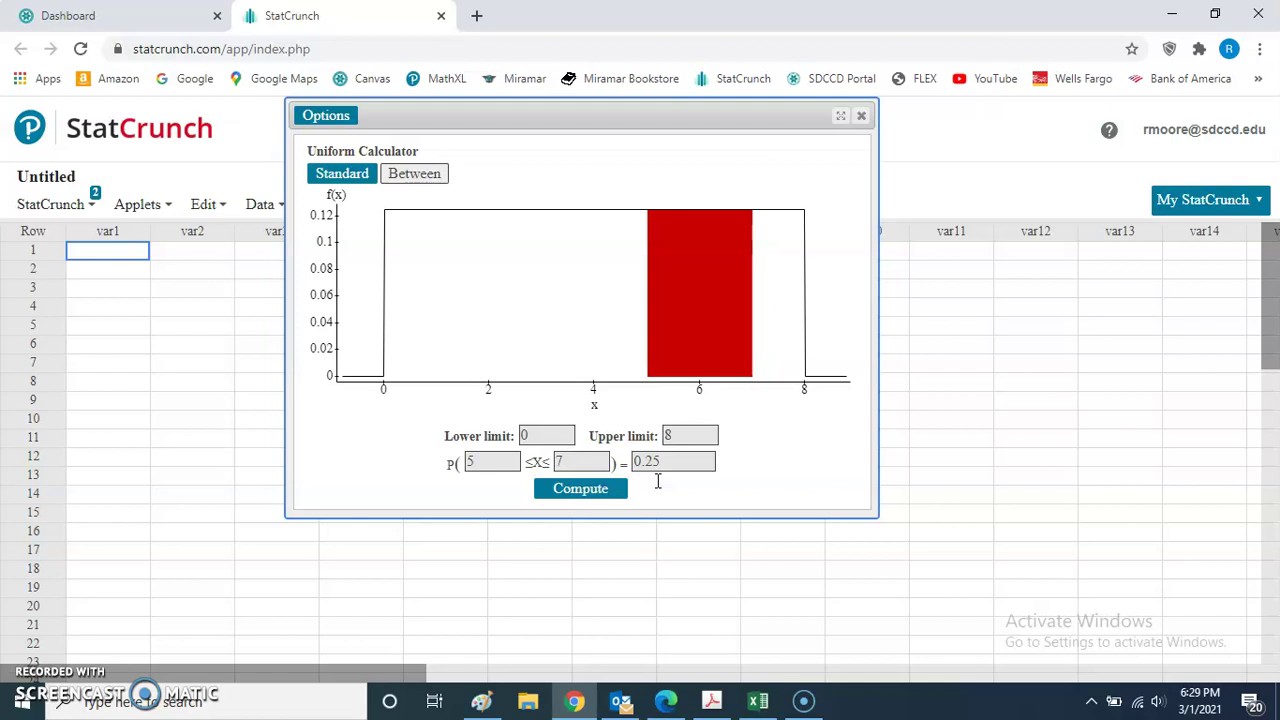
{"action": "left_click", "coordinate": [712, 700]}
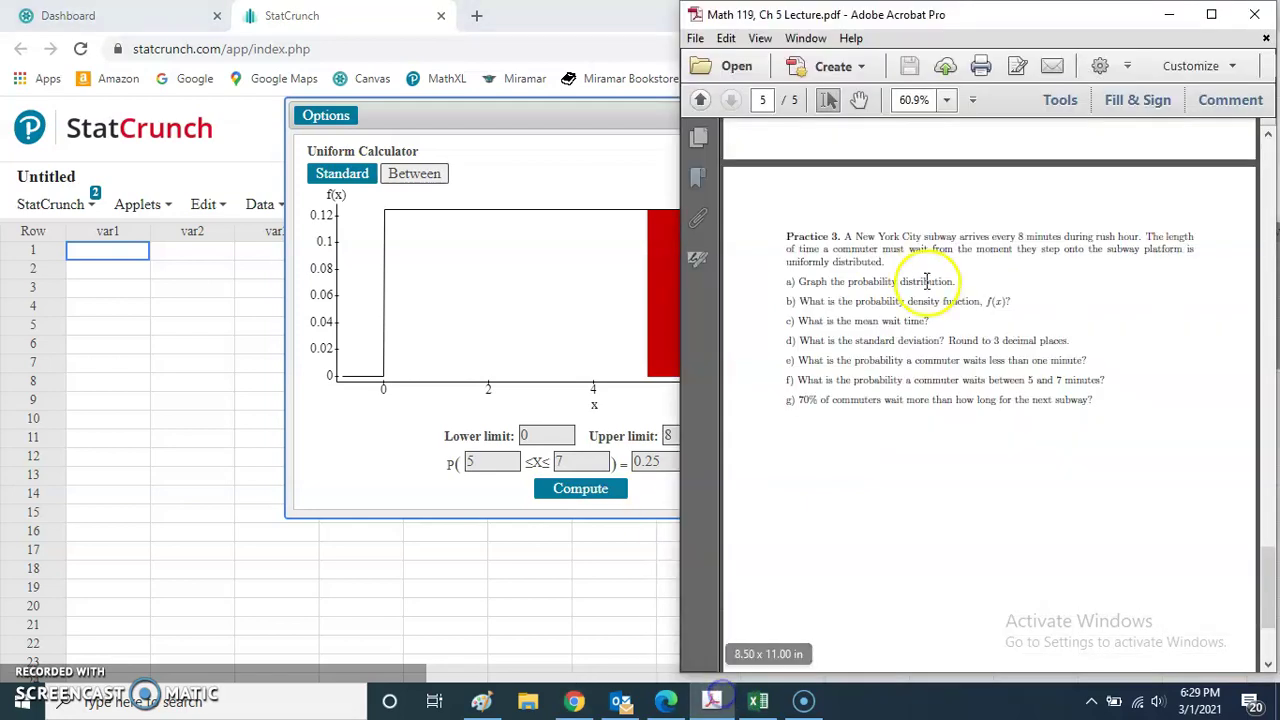
- In Standard mode, clear the X cutoff and enter probability 0.7
{"action": "left_click", "coordinate": [813, 414]}
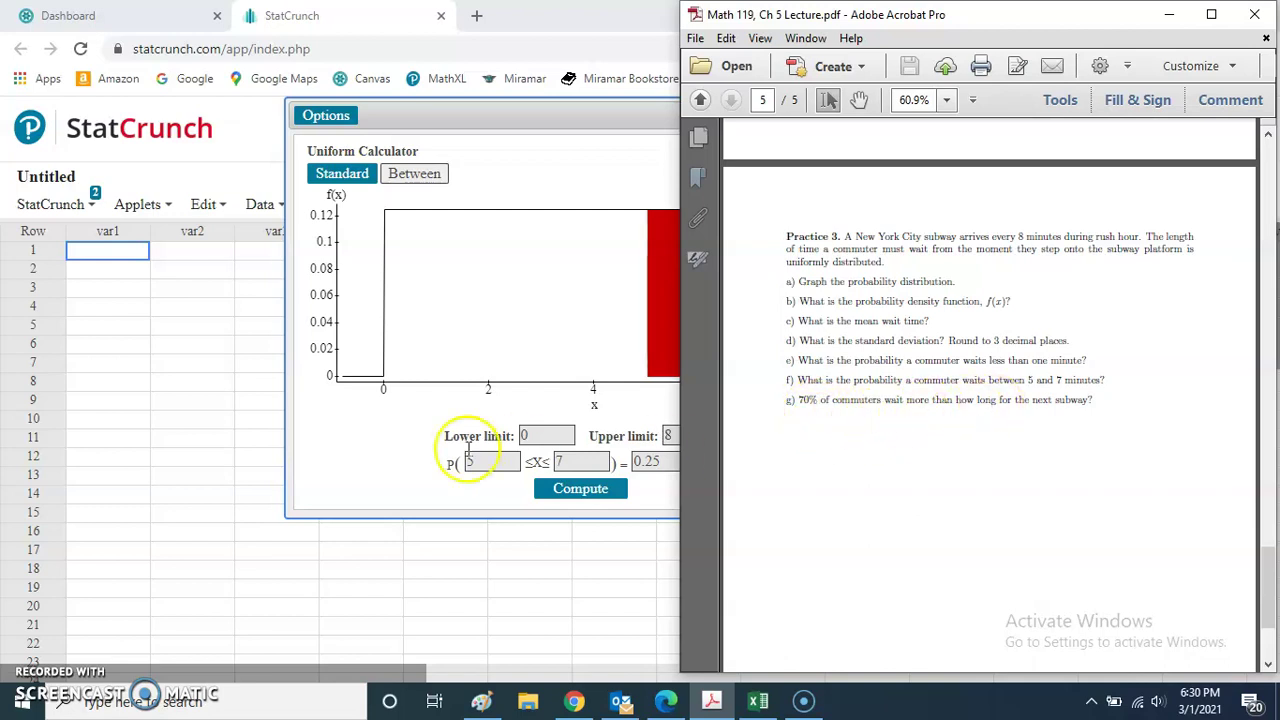
{"action": "left_click", "coordinate": [350, 444]}
{"action": "left_click", "coordinate": [342, 176]}
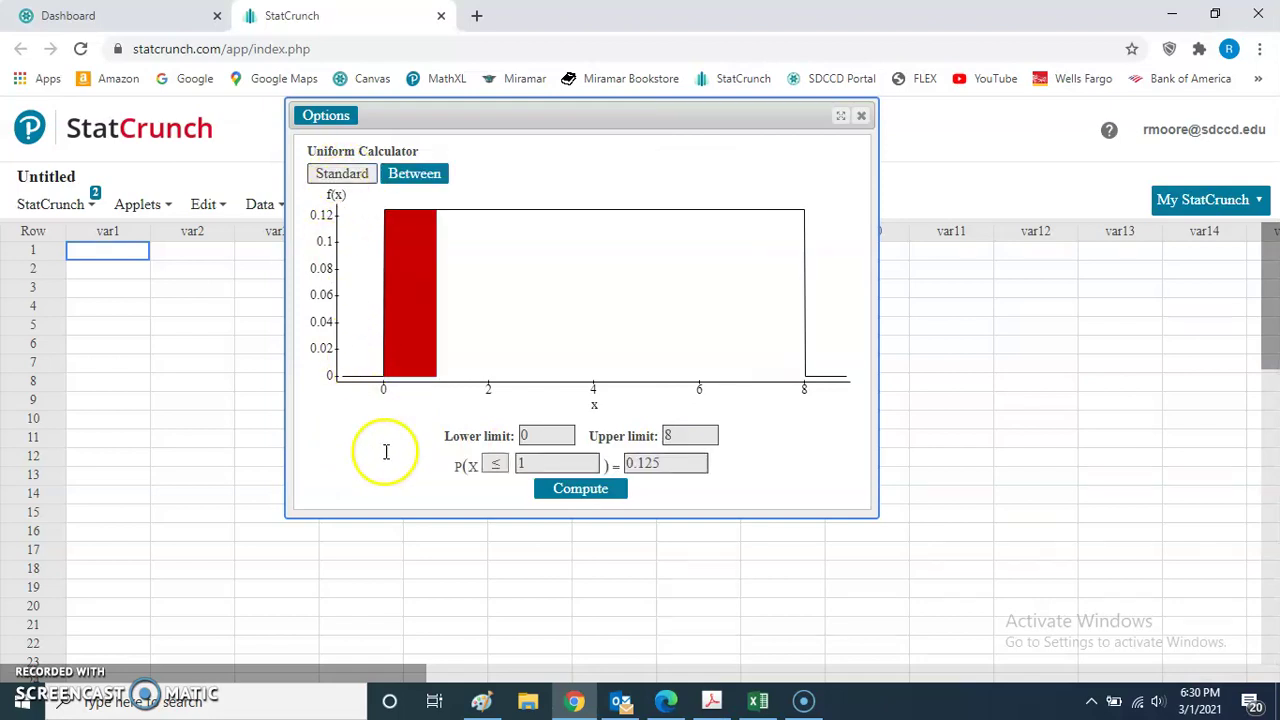
{"action": "left_click", "coordinate": [557, 462]}
{"action": "key", "text": "BackSpace"}
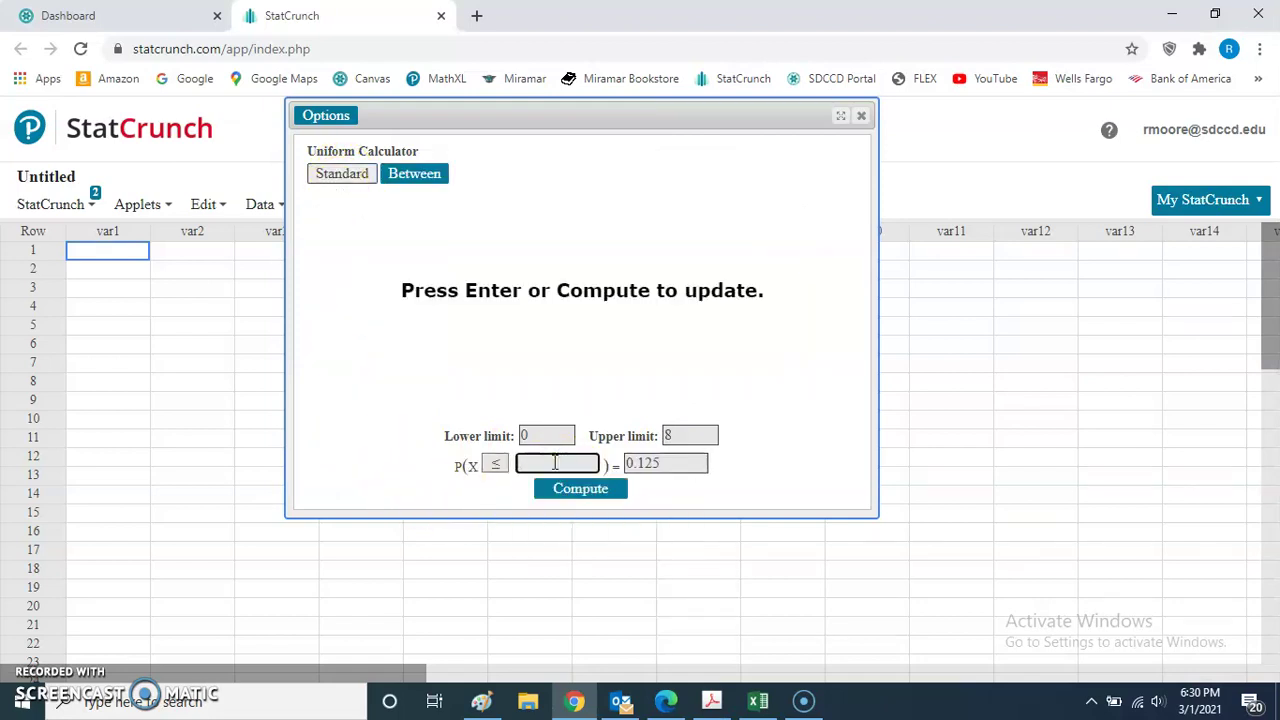
{"action": "left_click", "coordinate": [684, 463]}
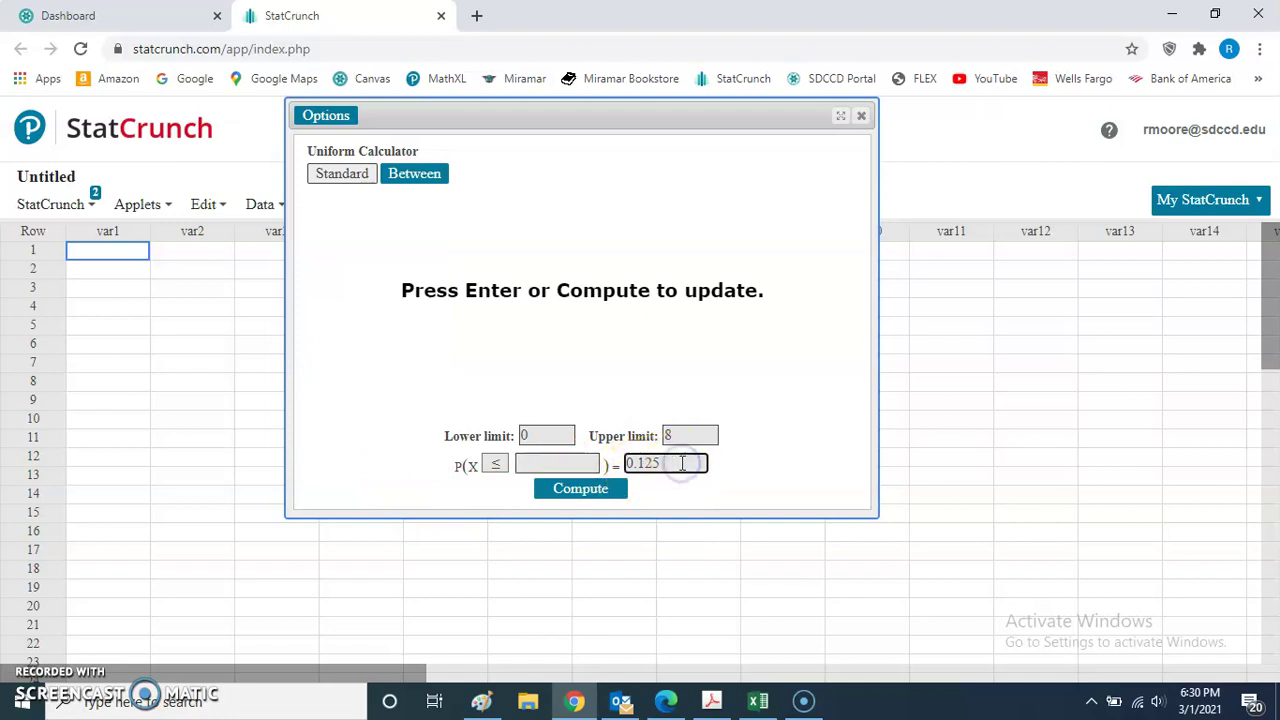
{"action": "key", "text": "BackSpace"}
{"action": "key", "text": "BackSpace"}
{"action": "key", "text": "BackSpace"}
{"action": "key", "text": "BackSpace"}
{"action": "key", "text": "BackSpace"}
{"action": "type", "text": "0.7"}
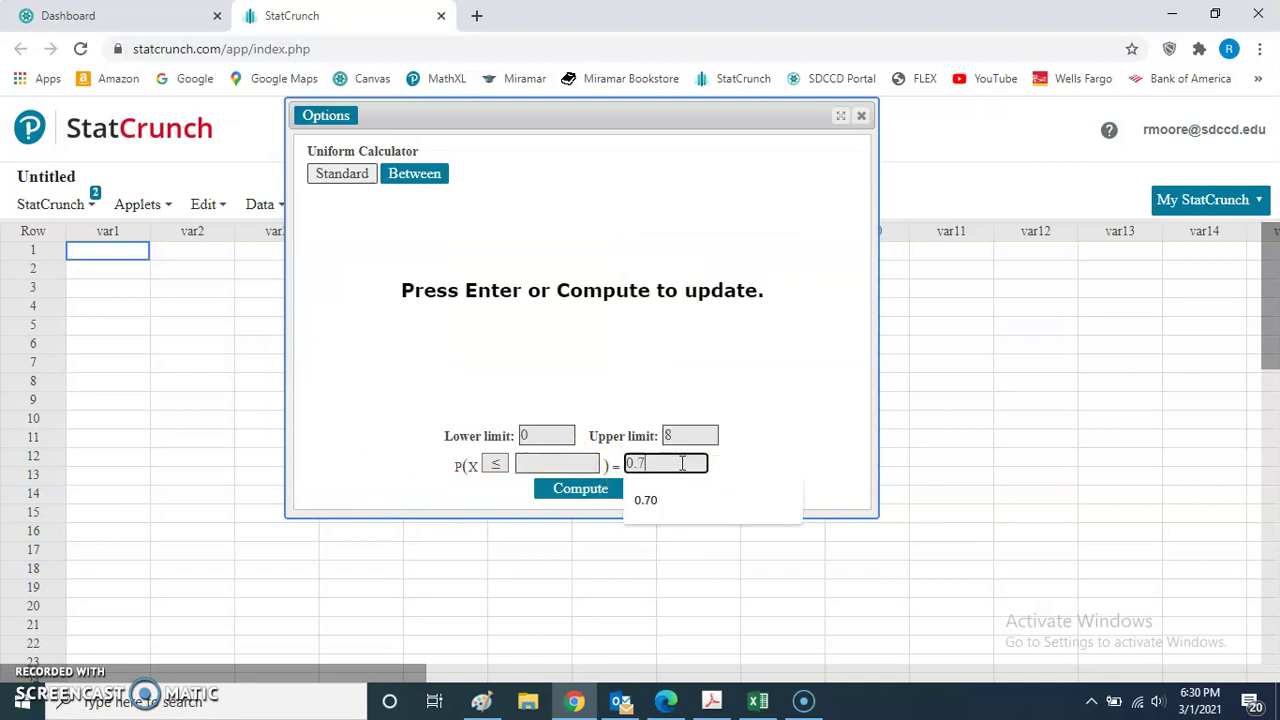
{"action": "left_click", "coordinate": [486, 492]}
- Switch the inequality to ≥ and compute the cutoff 2.4, so P(X ≥ 2.4) = 0.7
{"action": "left_click", "coordinate": [494, 464]}
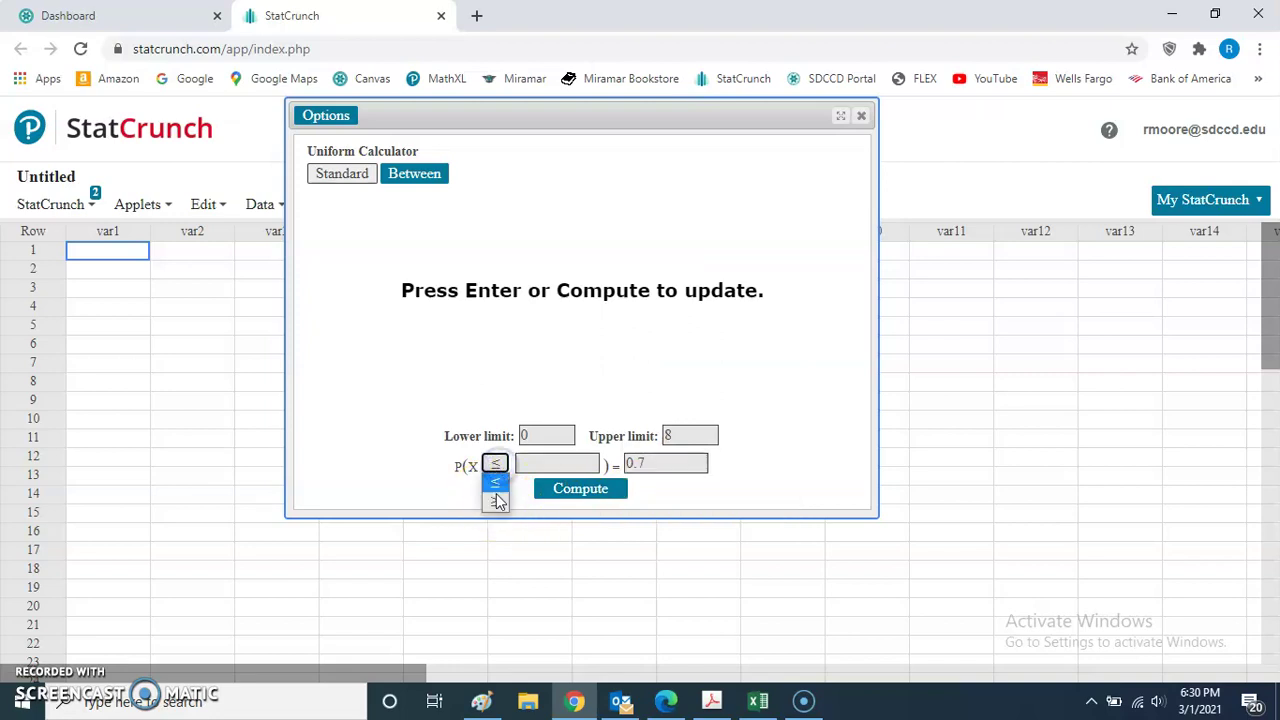
{"action": "left_click", "coordinate": [497, 500]}
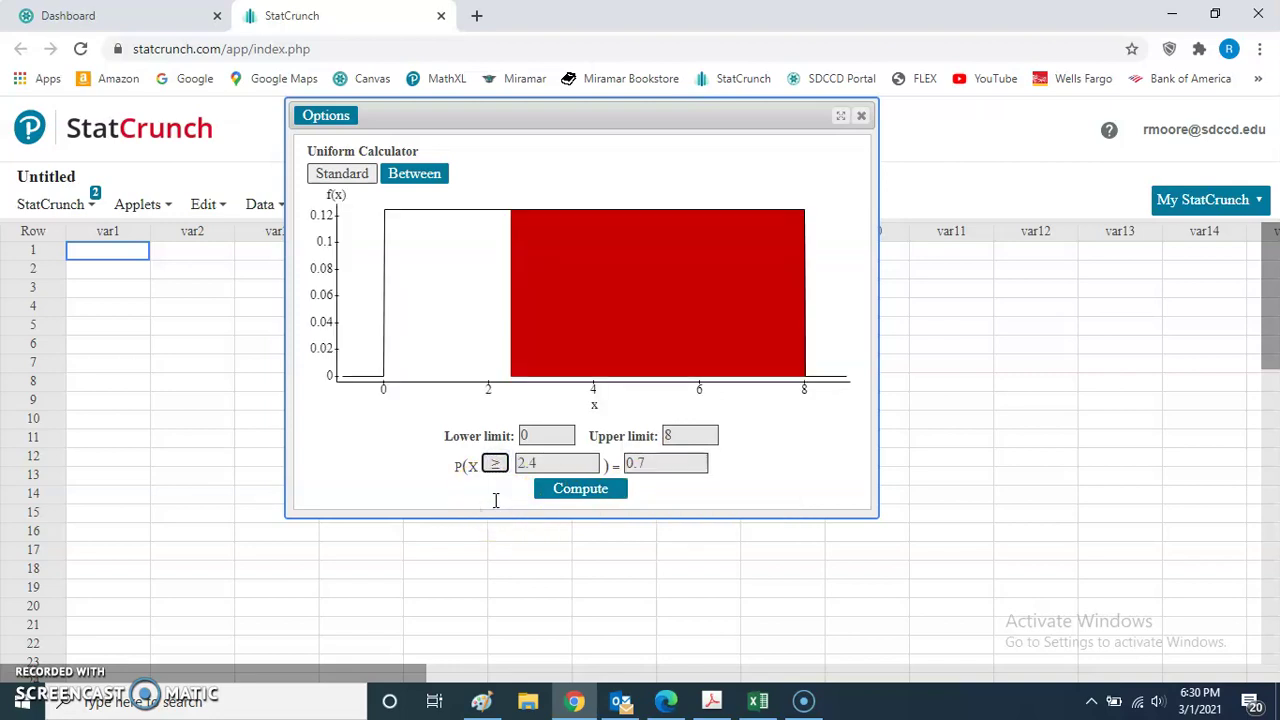
{"action": "left_click", "coordinate": [492, 468]}
{"action": "left_click_drag", "start_coordinate": [560, 463], "coordinate": [503, 465]}
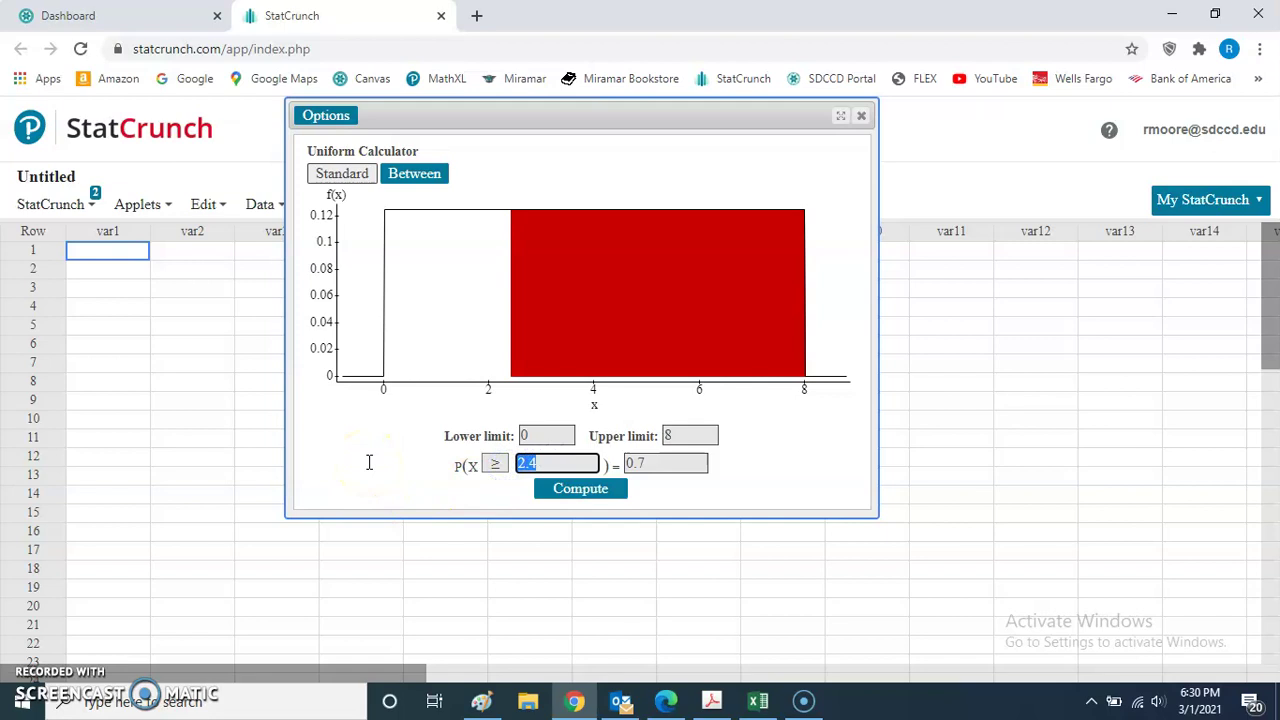
{"action": "left_click", "coordinate": [394, 477]}
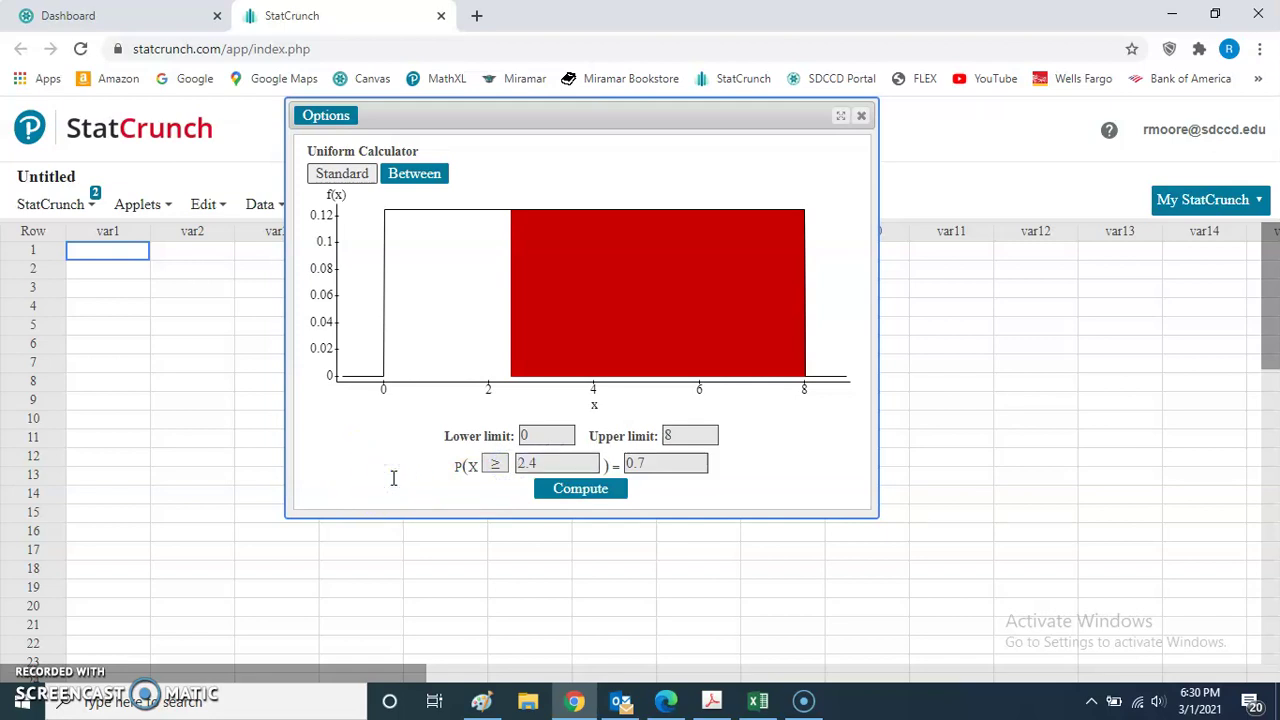
{"action": "left_click", "coordinate": [551, 487]}
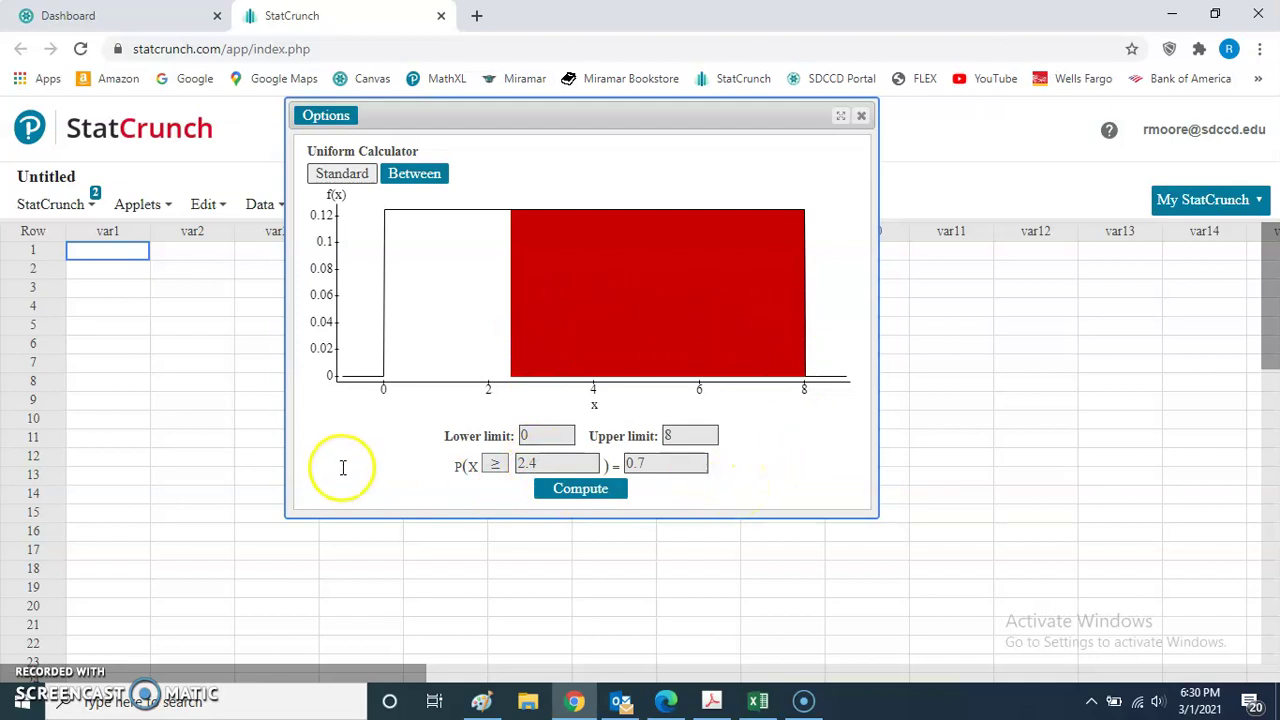
{"action": "left_click", "coordinate": [712, 698]}
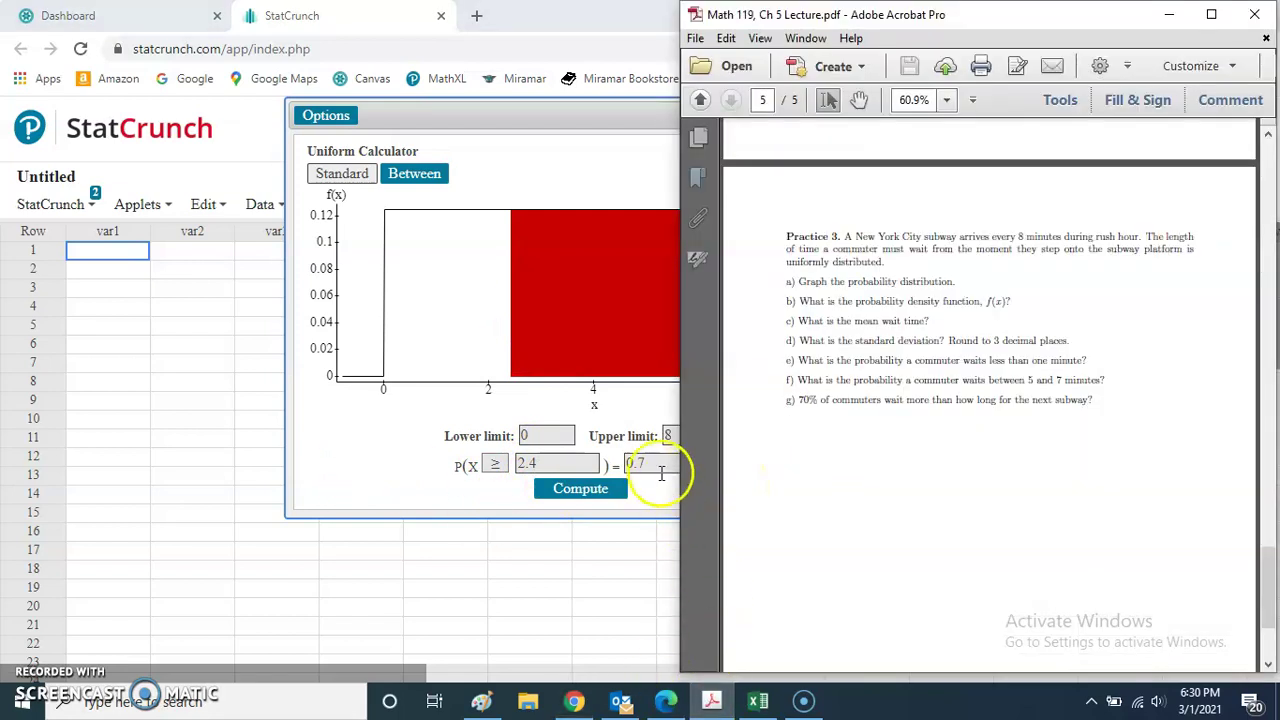